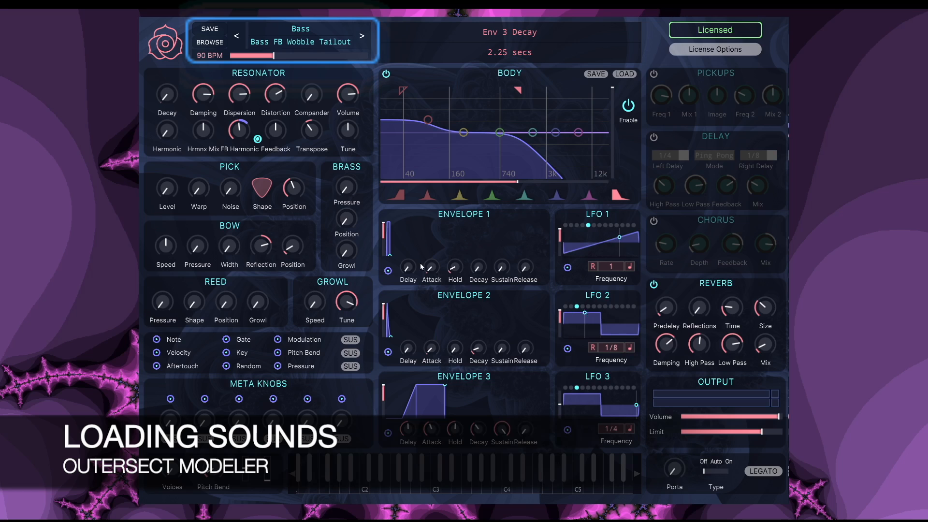
- Step through the neighbouring patches, forward to Bass Guitar and back past Bass FB Wobble Tailout to Ursulla
{"action": "left_click", "coordinate": [362, 36]}
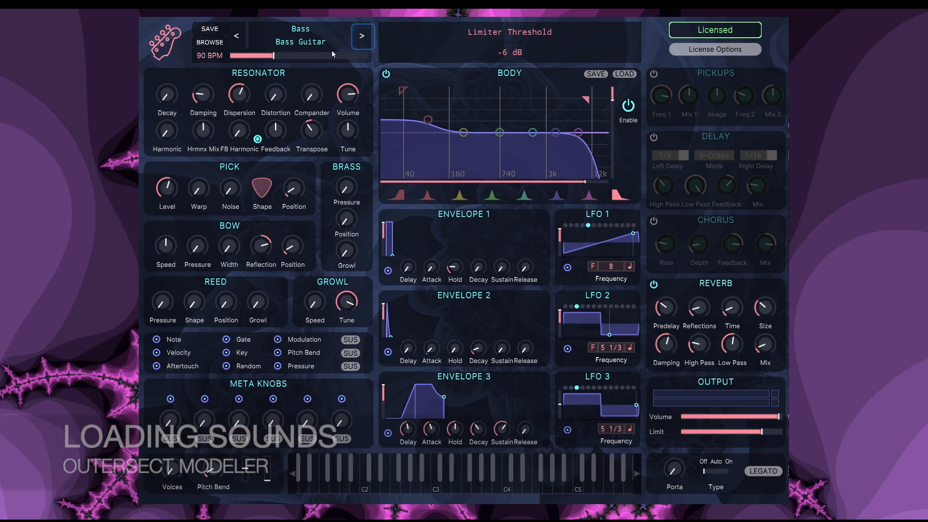
{"action": "left_click", "coordinate": [240, 37]}
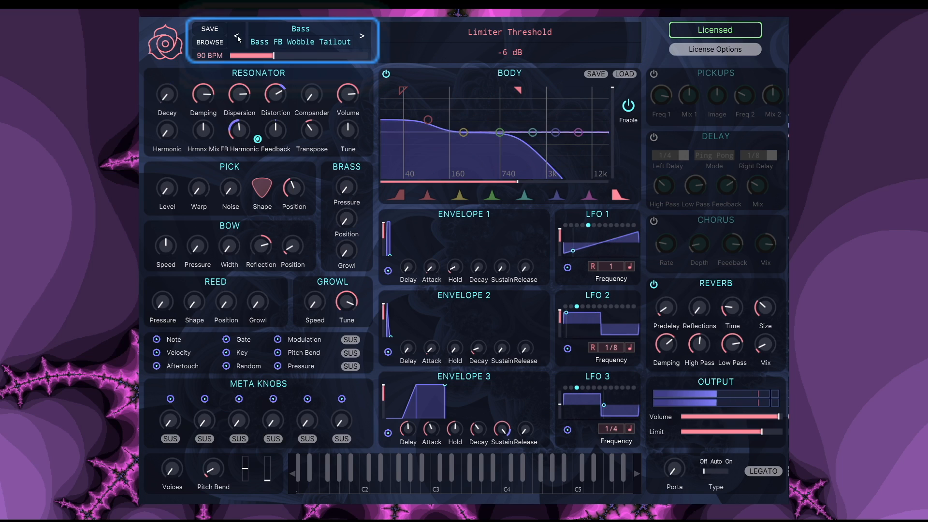
{"action": "left_click", "coordinate": [238, 39]}
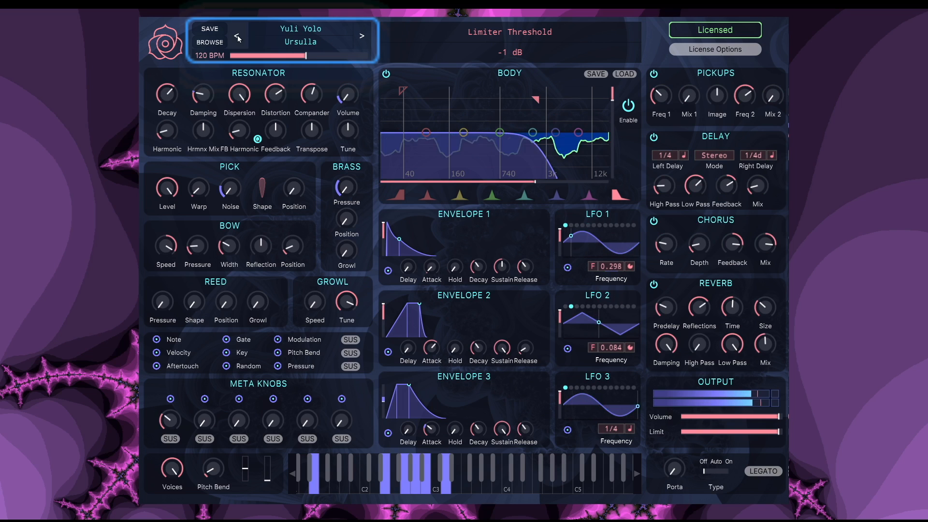
- Load the patch FB Horn-tar 2 from the Lead folder of the patch browser and close the browser
{"action": "left_click", "coordinate": [211, 43]}
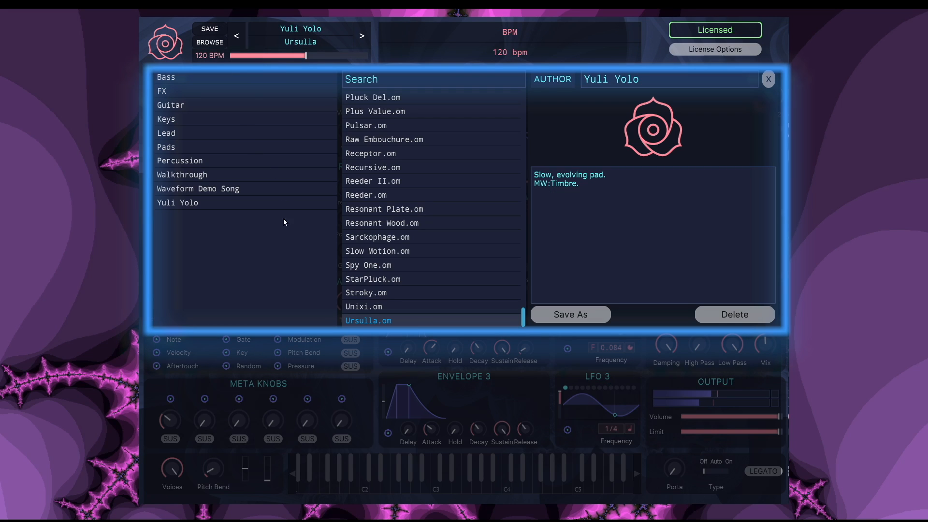
{"action": "left_click", "coordinate": [211, 135]}
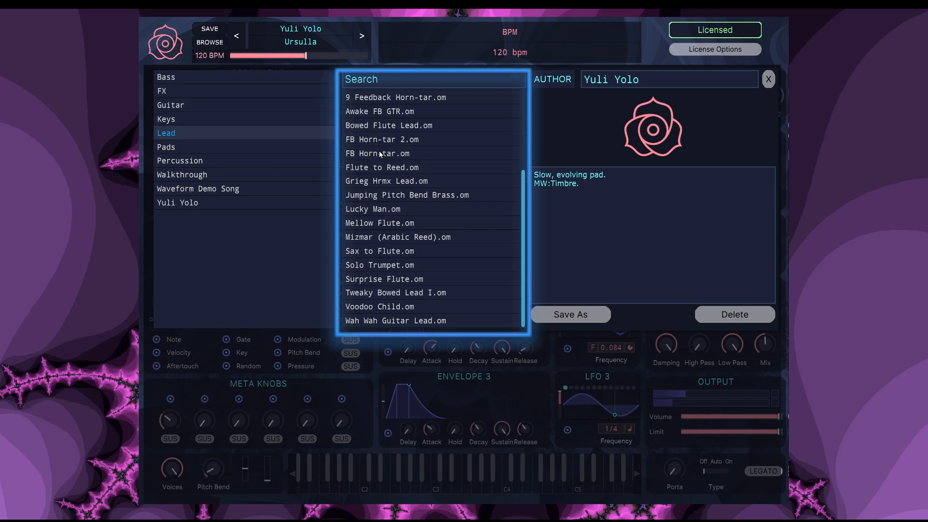
{"action": "left_click", "coordinate": [384, 136]}
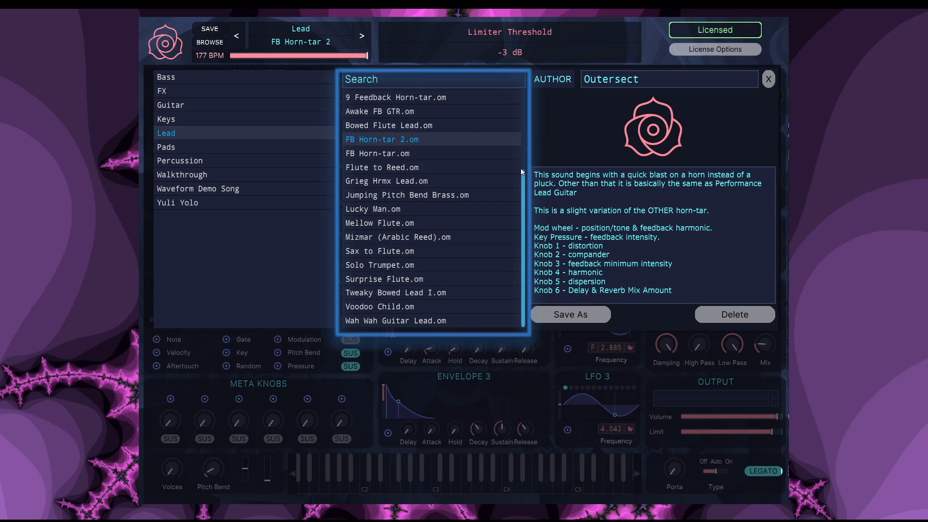
{"action": "left_click", "coordinate": [767, 79]}
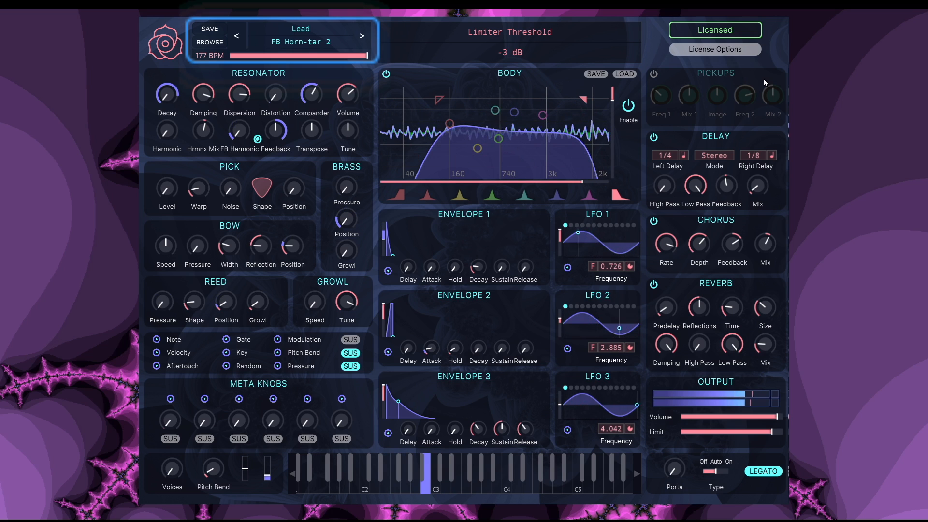
{"action": "left_click_drag", "start_coordinate": [277, 339], "coordinate": [219, 138]}
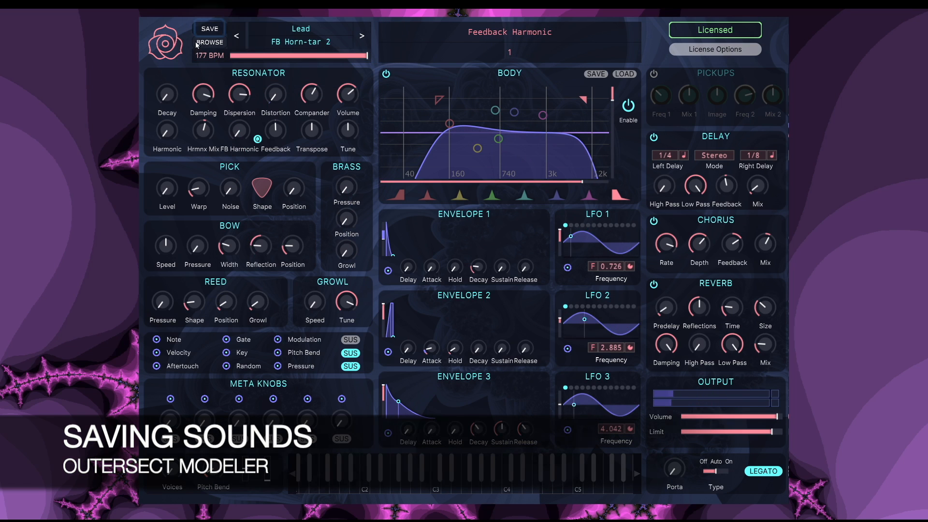
{"action": "left_click", "coordinate": [209, 30]}
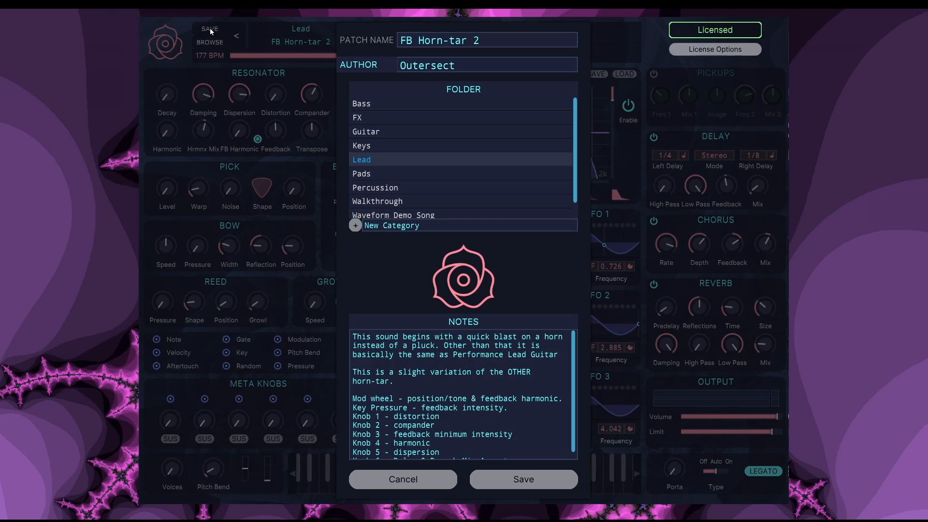
{"action": "left_click", "coordinate": [420, 480]}
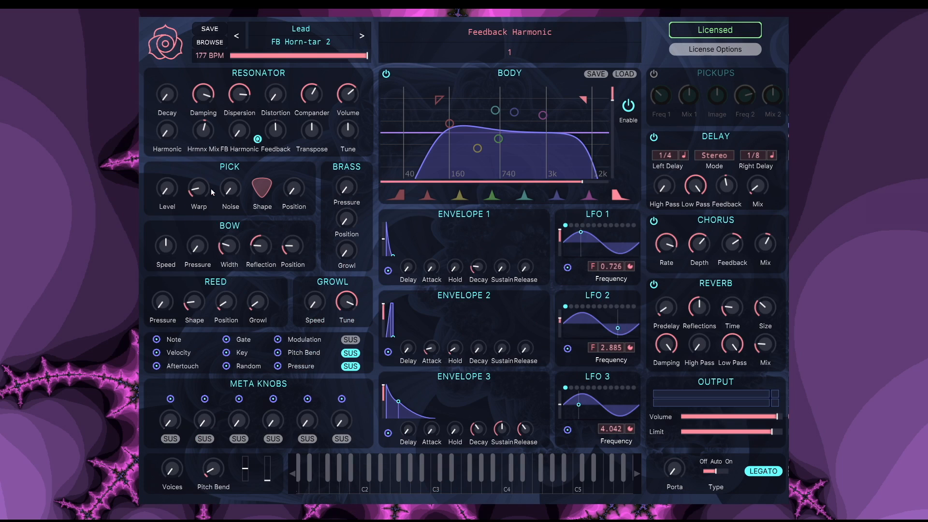
- Save a copy of the FB Horn-tar 2 patch as FB Horn-tar 3 in the Lead folder and close the patch browser
{"action": "left_click", "coordinate": [215, 42]}
{"action": "left_click", "coordinate": [561, 314]}
{"action": "left_click", "coordinate": [502, 36]}
{"action": "key", "text": "BackSpace"}
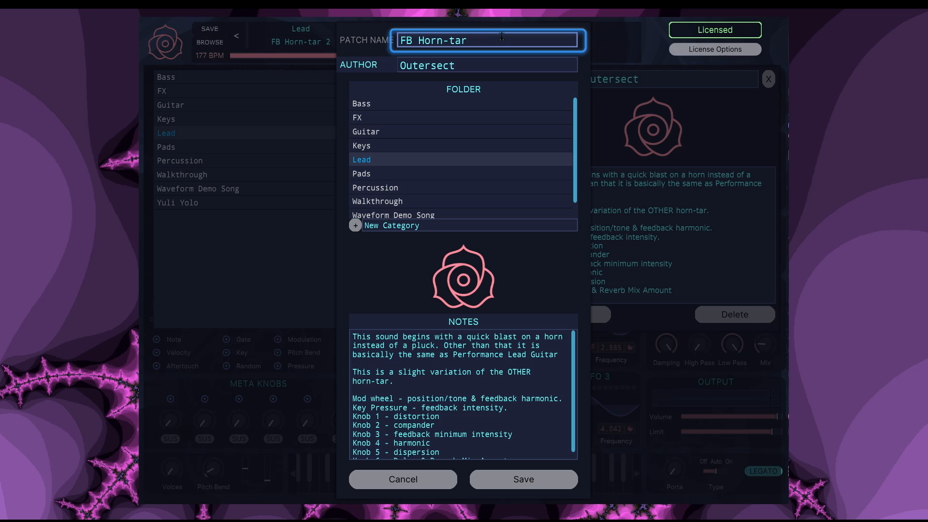
{"action": "type", "text": "3"}
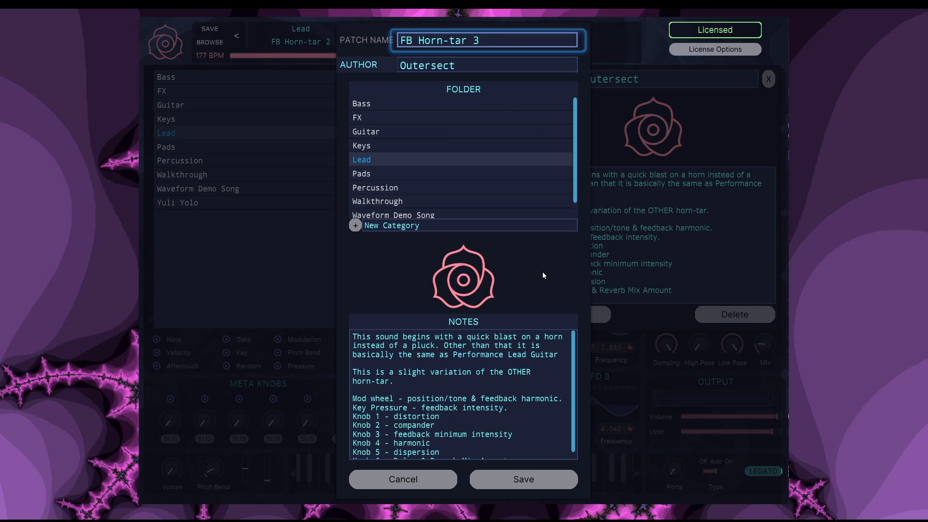
{"action": "left_click", "coordinate": [514, 484]}
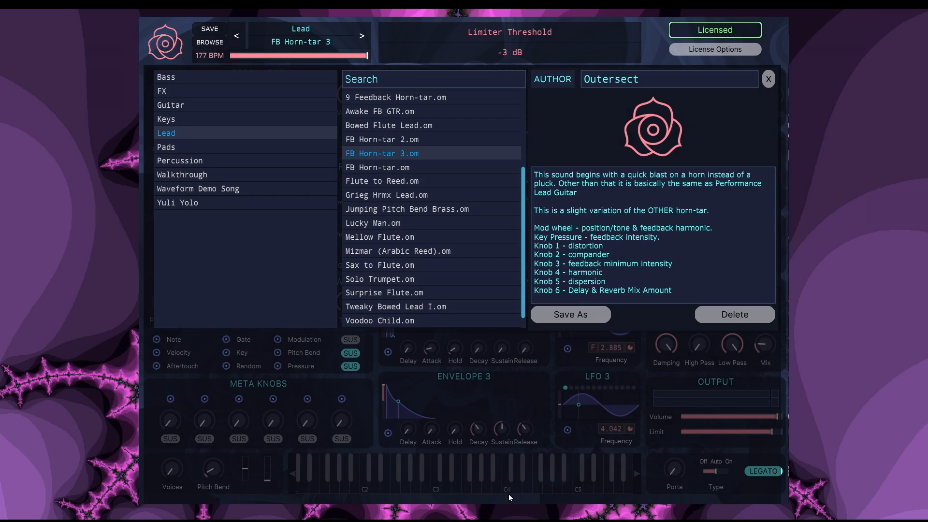
{"action": "left_click", "coordinate": [769, 79]}
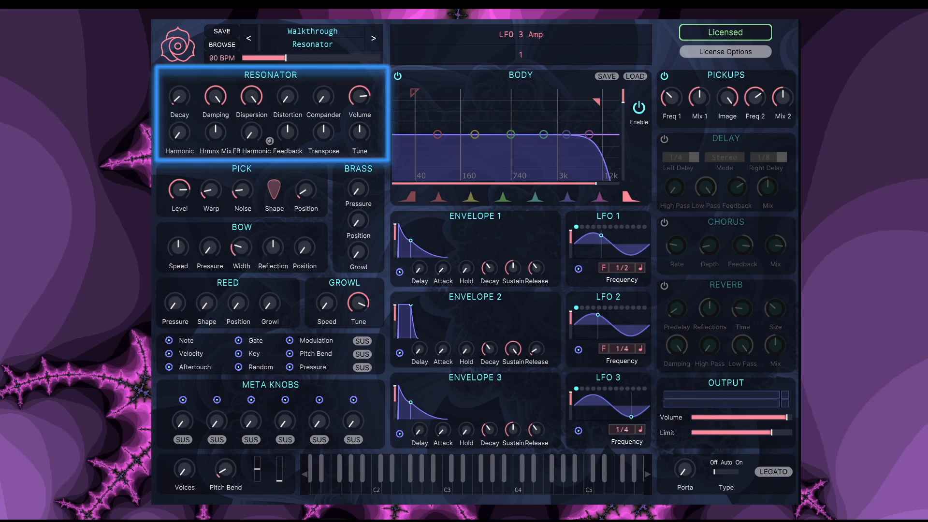
- Sweep the Resonator's Decay up to about 1.117, down to 0, and gradually back up past 0.26
{"action": "mouse_move", "coordinate": [178, 100]}
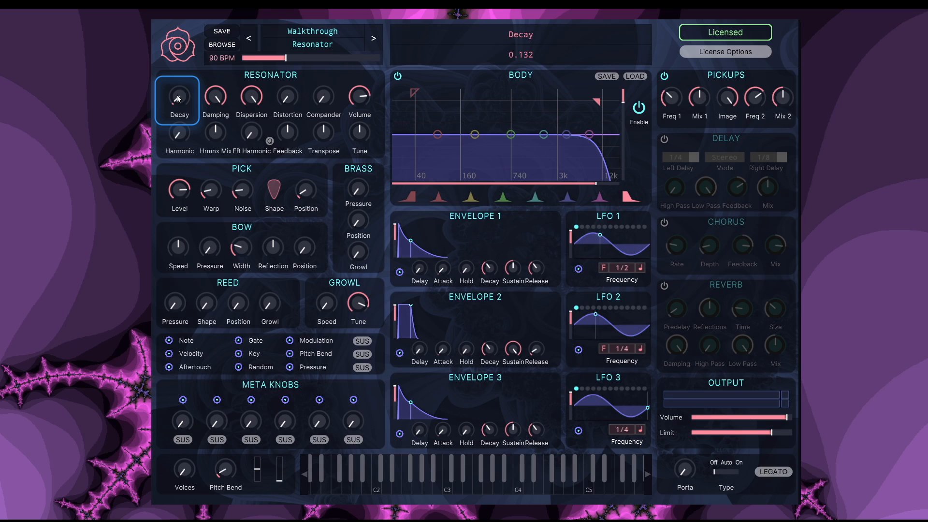
{"action": "left_click_drag", "start_coordinate": [179, 98], "coordinate": [179, 70]}
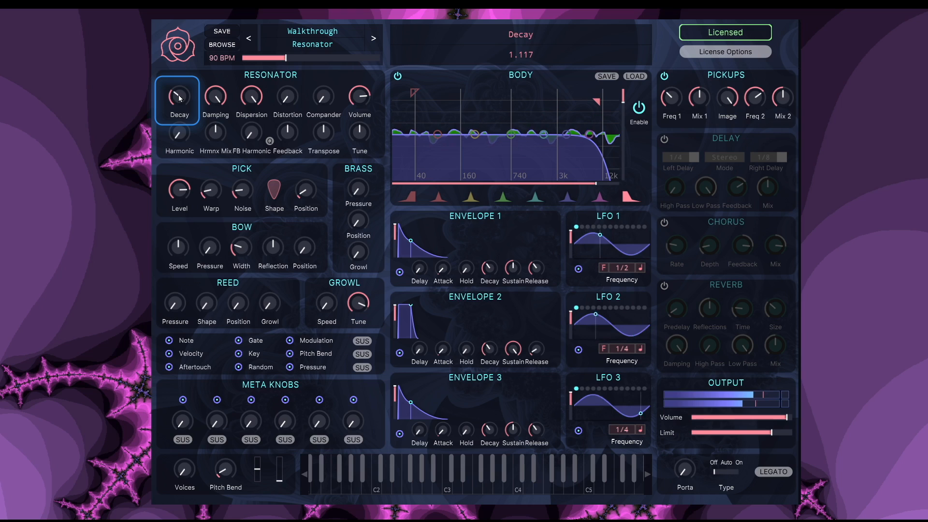
{"action": "left_click_drag", "start_coordinate": [173, 93], "coordinate": [173, 126]}
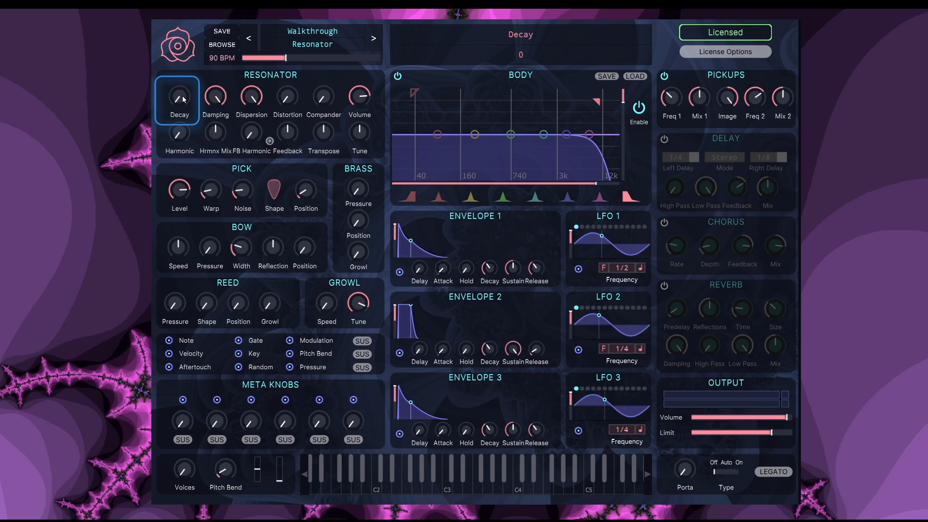
{"action": "scroll", "coordinate": [182, 99], "scroll_direction": "up", "scroll_amount": 5}
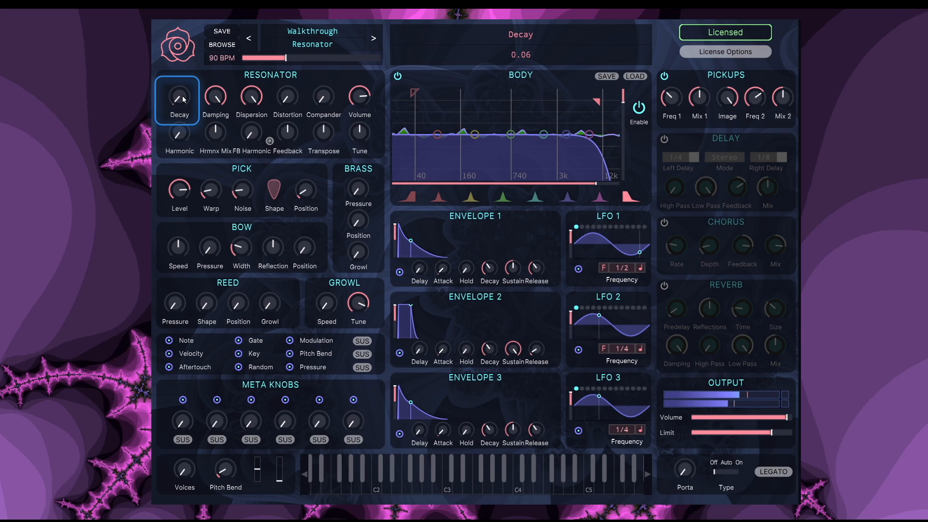
{"action": "scroll", "coordinate": [183, 99], "scroll_direction": "up", "scroll_amount": 6}
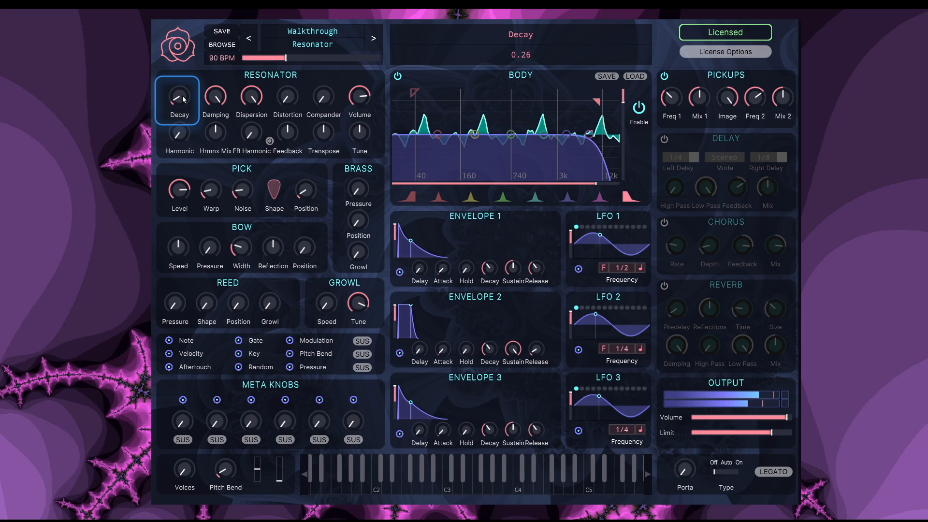
{"action": "scroll", "coordinate": [183, 99], "scroll_direction": "up", "scroll_amount": 4}
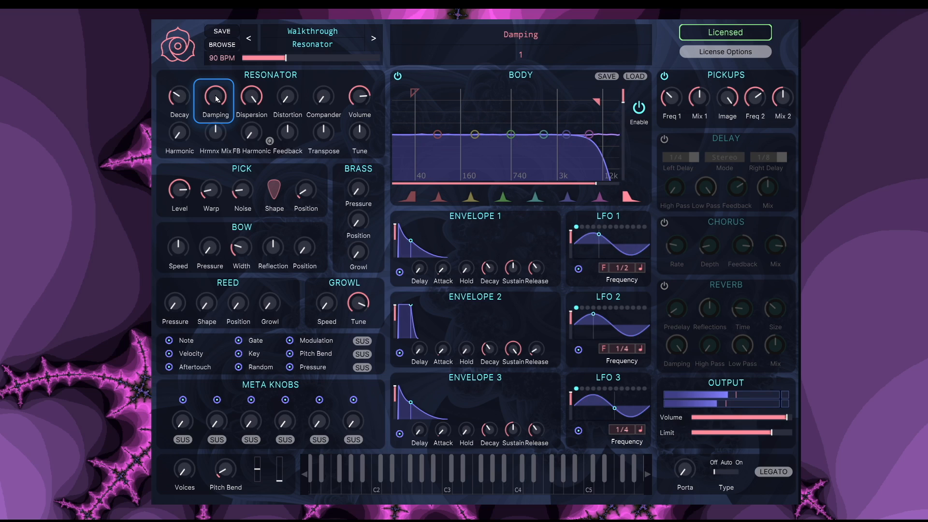
- Lower the Resonator's Damping through 0.657 to about 0.161 or less, and raise it back to a fairly high setting
{"action": "scroll", "coordinate": [215, 97], "scroll_direction": "down", "scroll_amount": 3}
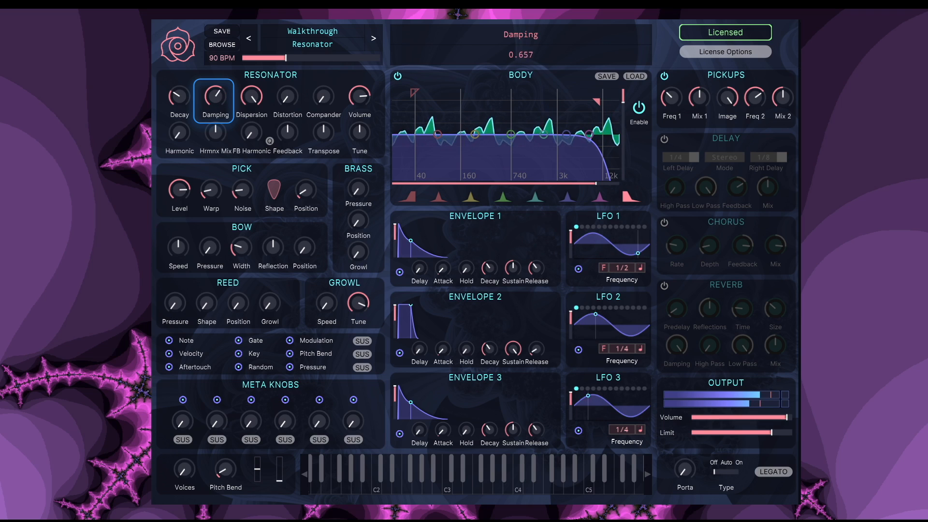
{"action": "scroll", "coordinate": [216, 96], "scroll_direction": "down", "scroll_amount": 2}
{"action": "scroll", "coordinate": [215, 97], "scroll_direction": "down", "scroll_amount": 2}
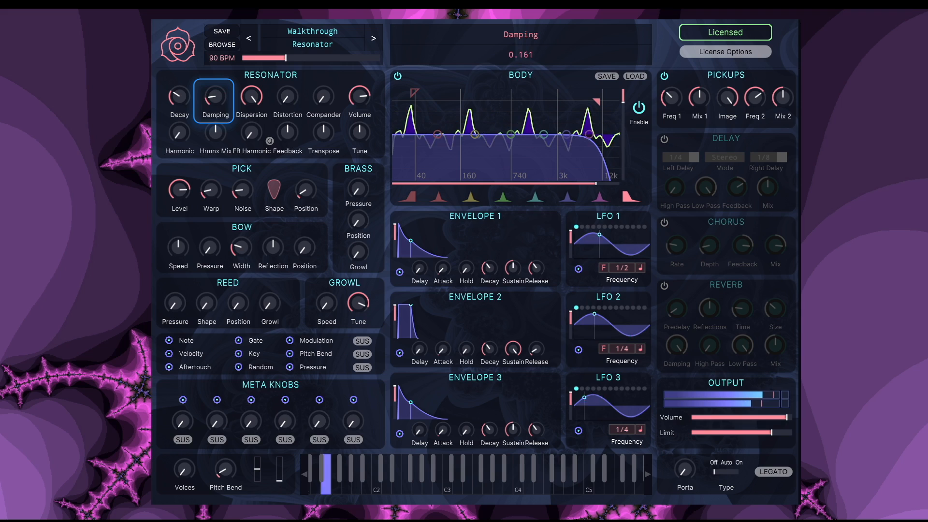
{"action": "scroll", "coordinate": [215, 96], "scroll_direction": "down", "scroll_amount": 2}
{"action": "scroll", "coordinate": [215, 96], "scroll_direction": "up", "scroll_amount": 6}
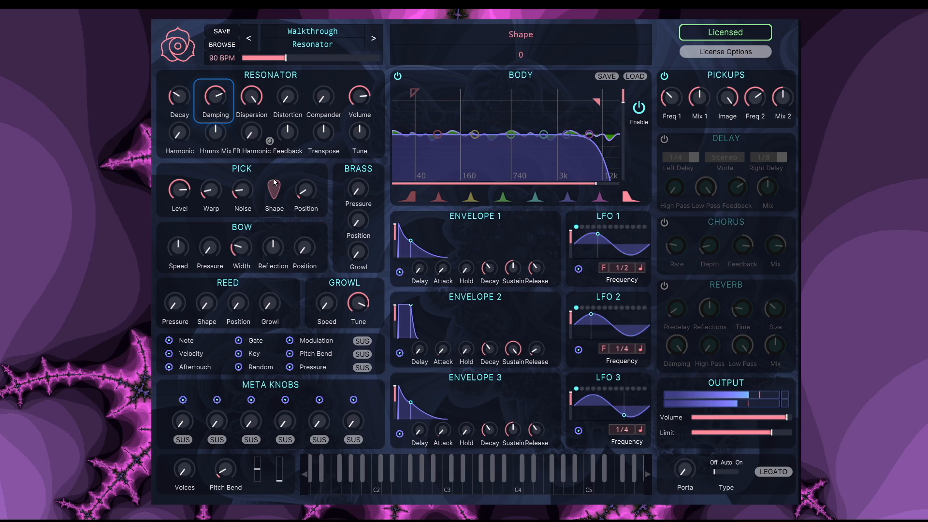
- Lower the Resonator's Dispersion to 0 and raise it back to a moderately high setting
{"action": "left_click", "coordinate": [252, 98]}
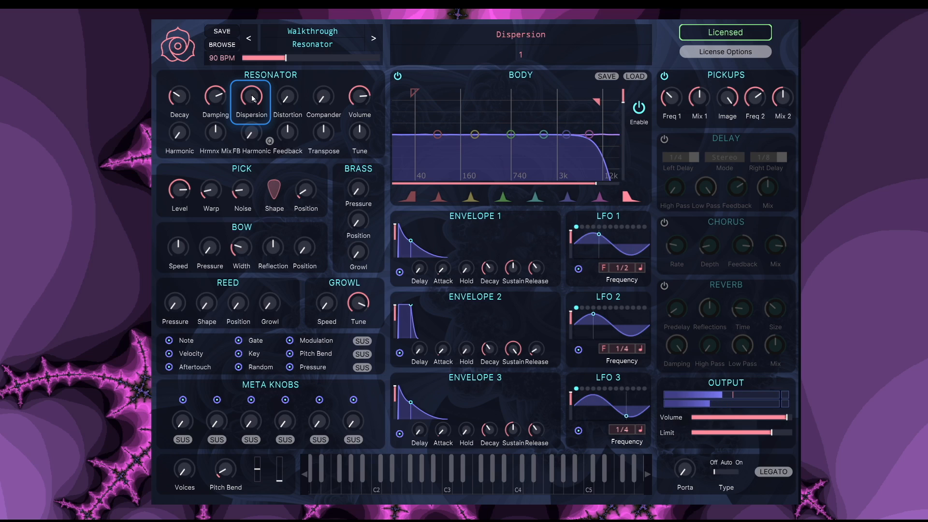
{"action": "left_click_drag", "start_coordinate": [252, 98], "coordinate": [252, 102]}
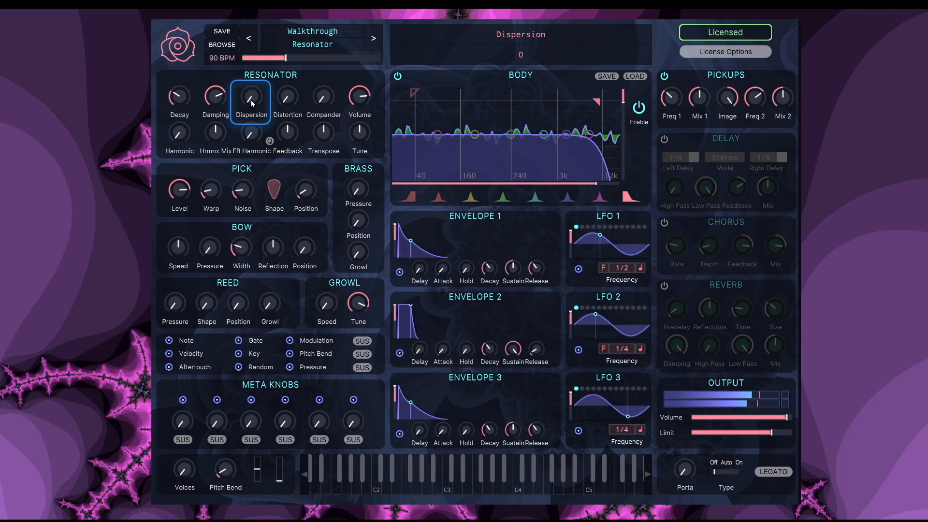
{"action": "left_click_drag", "start_coordinate": [251, 97], "coordinate": [252, 35]}
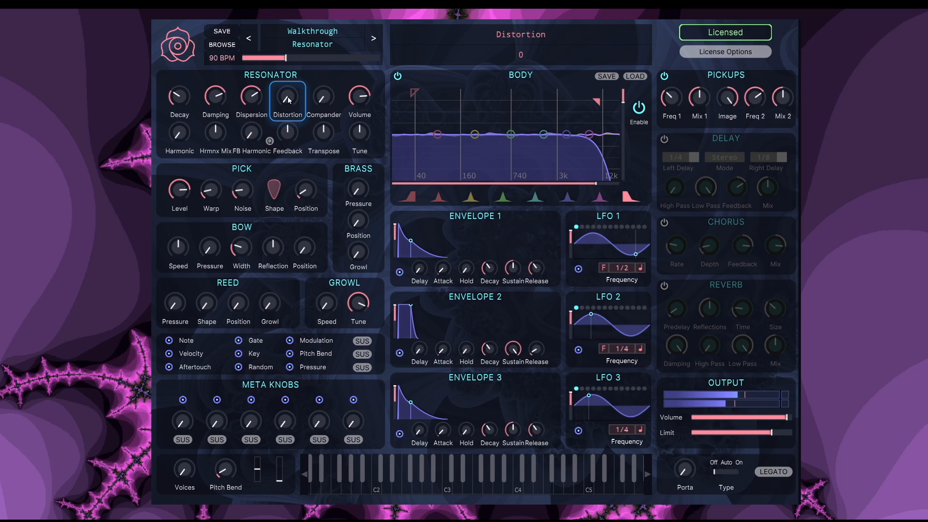
- Raise the Resonator's Distortion to 1 and bring it back down to 0
{"action": "left_click_drag", "start_coordinate": [288, 96], "coordinate": [288, 27]}
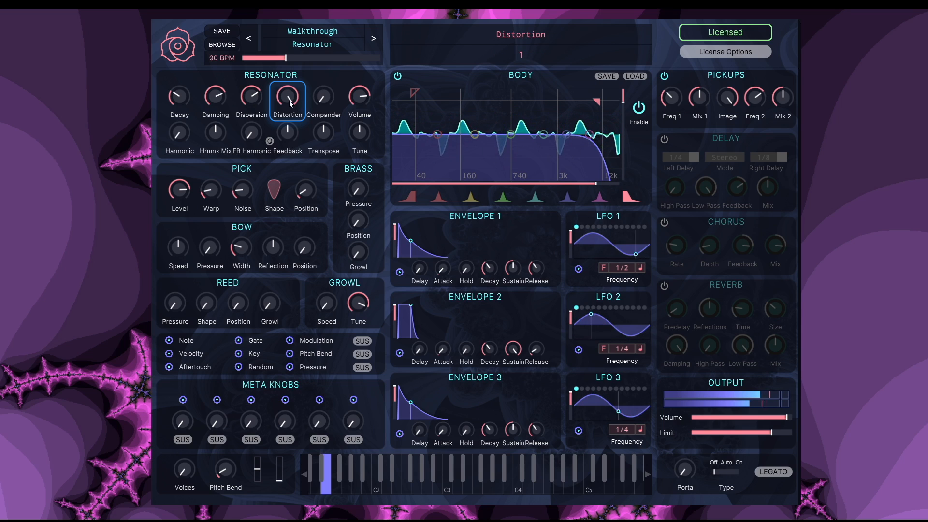
{"action": "left_click_drag", "start_coordinate": [288, 99], "coordinate": [287, 161]}
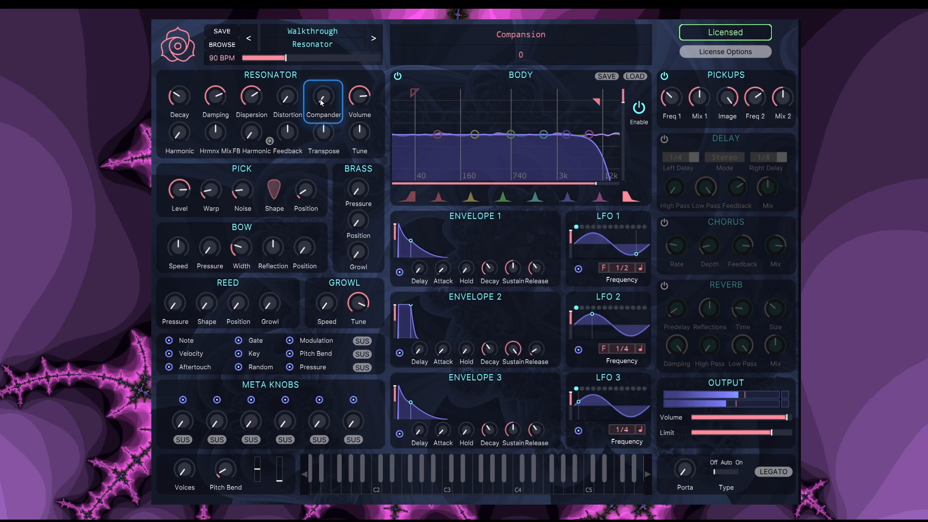
- Raise the Resonator's Compander to about 0.468 and on to 1, and reduce it through 0.663 to a low setting
{"action": "left_click_drag", "start_coordinate": [321, 101], "coordinate": [321, 82]}
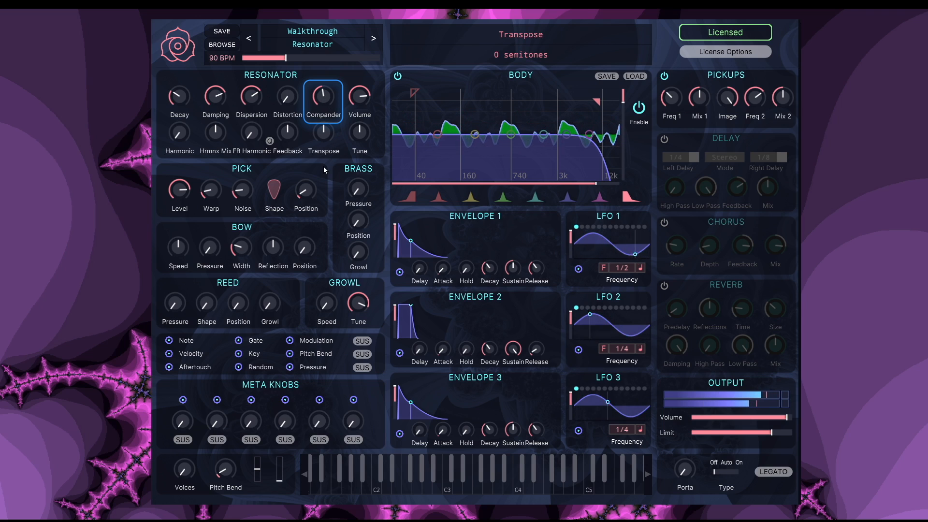
{"action": "mouse_move", "coordinate": [323, 100]}
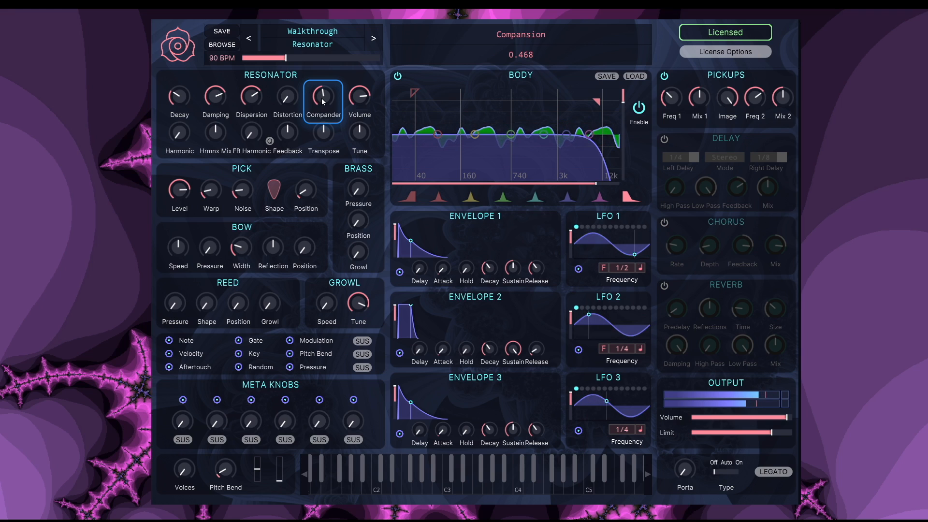
{"action": "scroll", "coordinate": [323, 100], "scroll_direction": "up", "scroll_amount": 5}
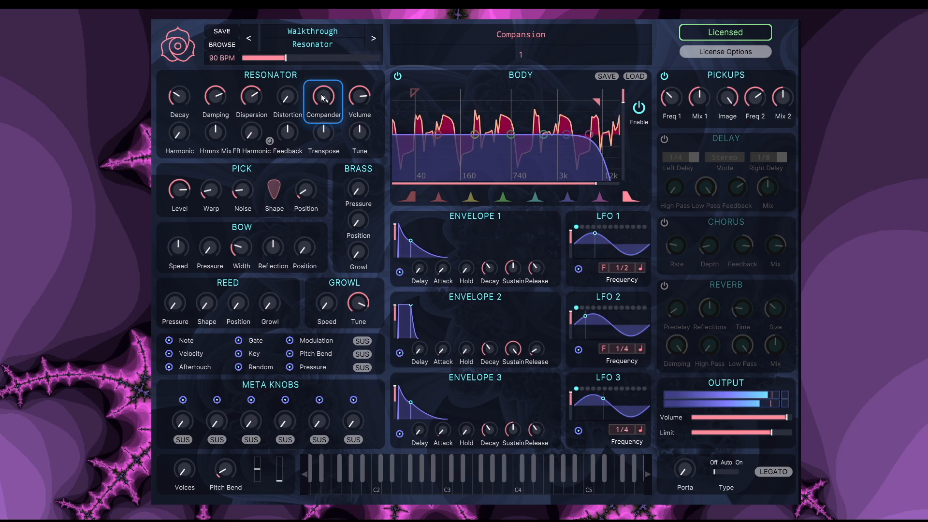
{"action": "left_click_drag", "start_coordinate": [321, 96], "coordinate": [321, 100]}
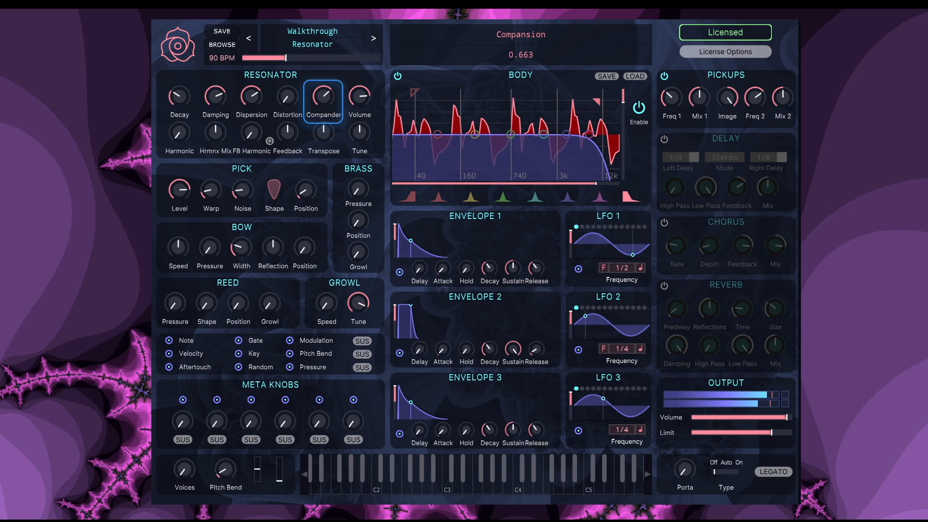
{"action": "left_click_drag", "start_coordinate": [323, 96], "coordinate": [323, 102]}
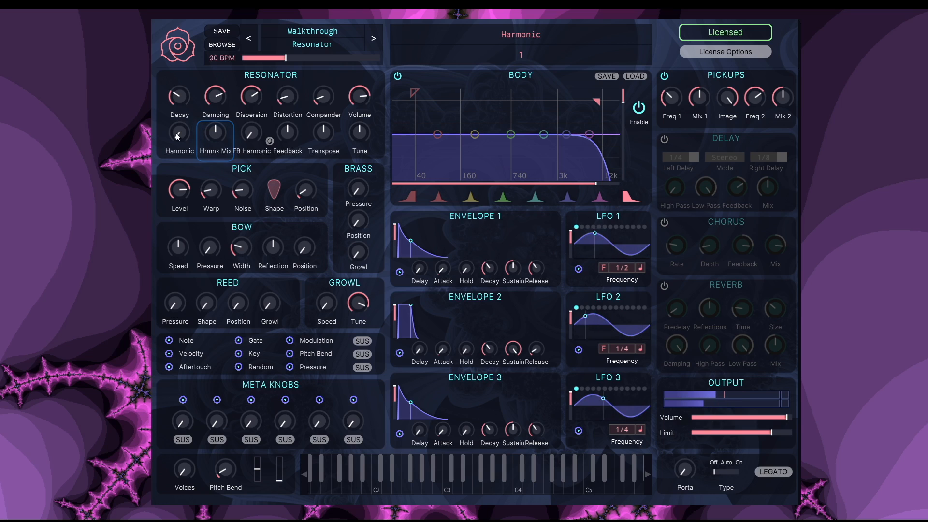
- Adjust the Resonator's harmonics mix, ending at a low setting, and set Harmonic to 2
{"action": "left_click_drag", "start_coordinate": [208, 130], "coordinate": [209, 120]}
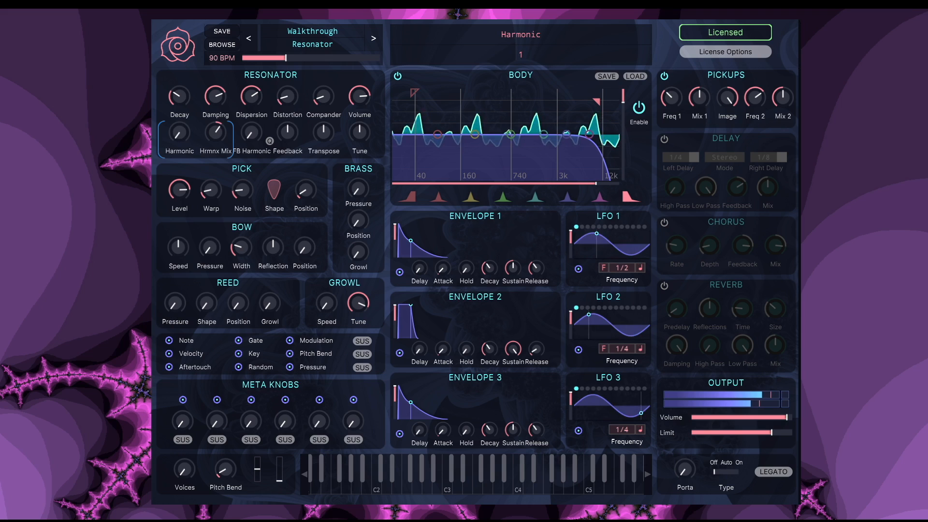
{"action": "left_click_drag", "start_coordinate": [179, 132], "coordinate": [212, 134]}
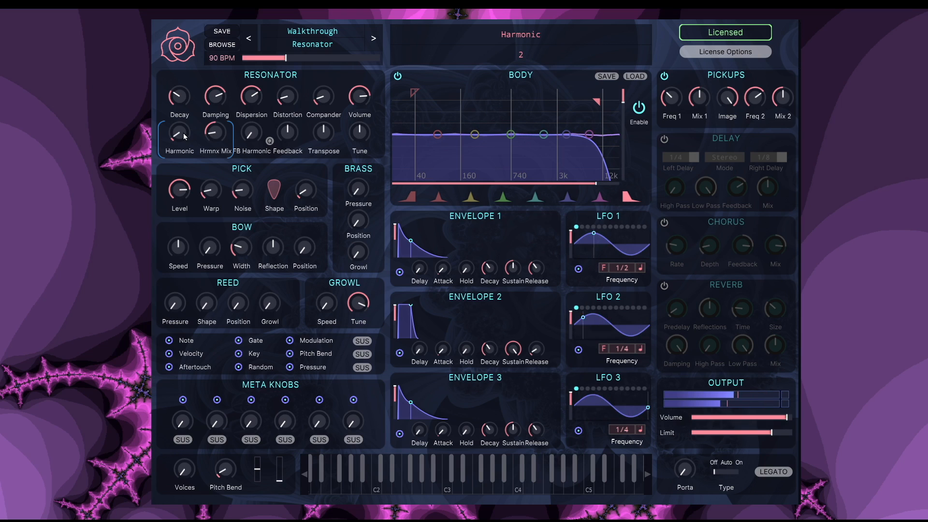
- Reset the Resonator's harmonics mix to its default and raise Feedback and Feedback Harmonic, with the switch between those two enabled
{"action": "double_click", "coordinate": [216, 132]}
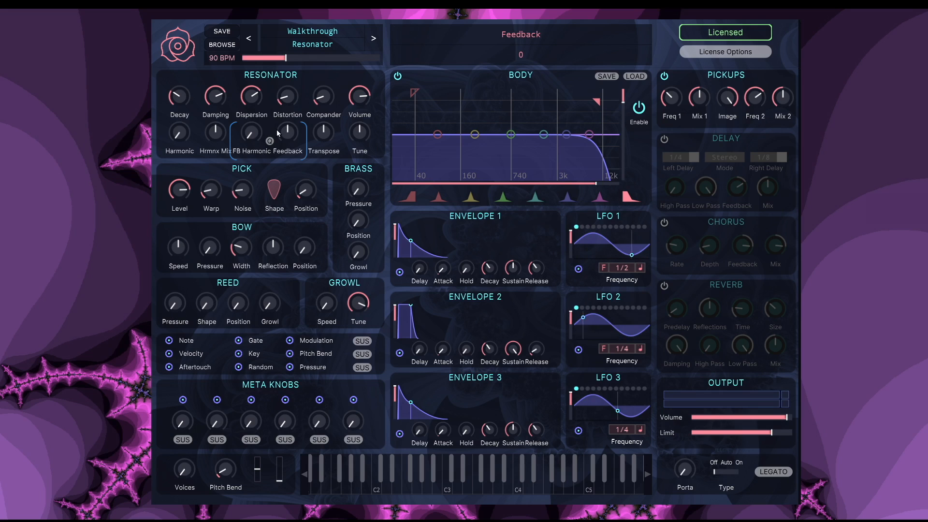
{"action": "left_click_drag", "start_coordinate": [284, 131], "coordinate": [251, 126]}
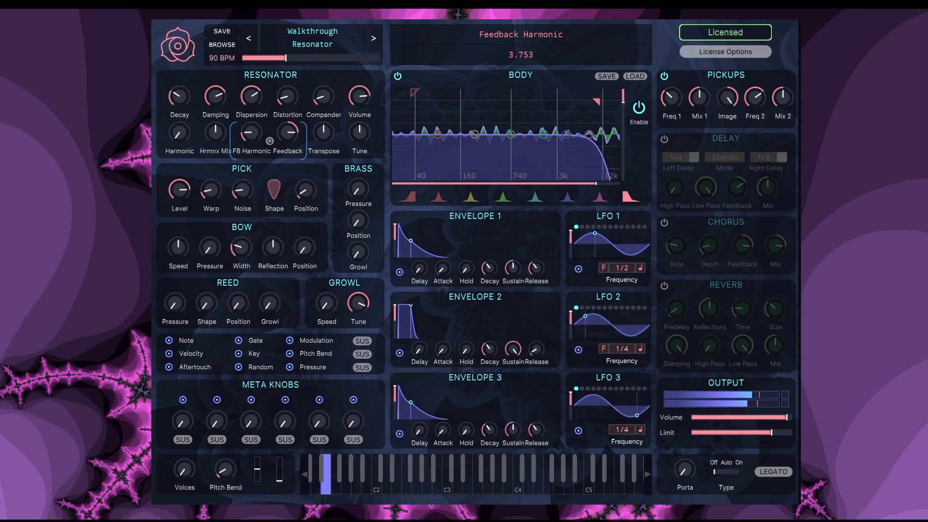
{"action": "left_click", "coordinate": [269, 141]}
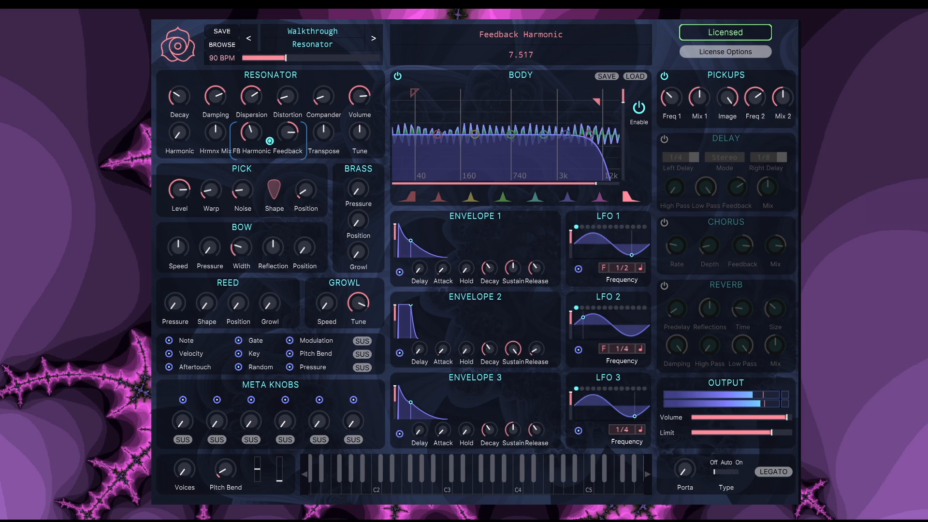
- Vary the Resonator's Feedback and raise Distortion to about 0.257, and bring Feedback Harmonic down to its minimum
{"action": "left_click_drag", "start_coordinate": [288, 132], "coordinate": [288, 150]}
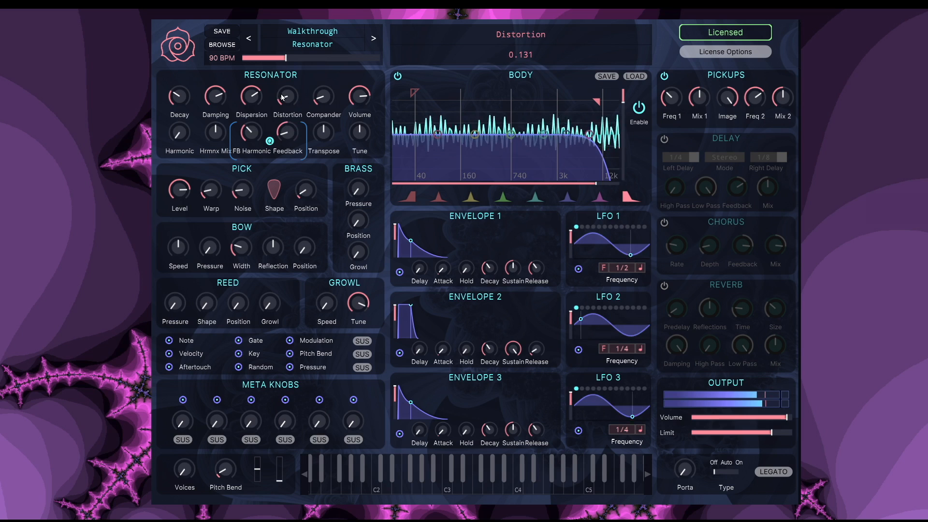
{"action": "left_click_drag", "start_coordinate": [286, 95], "coordinate": [286, 102]}
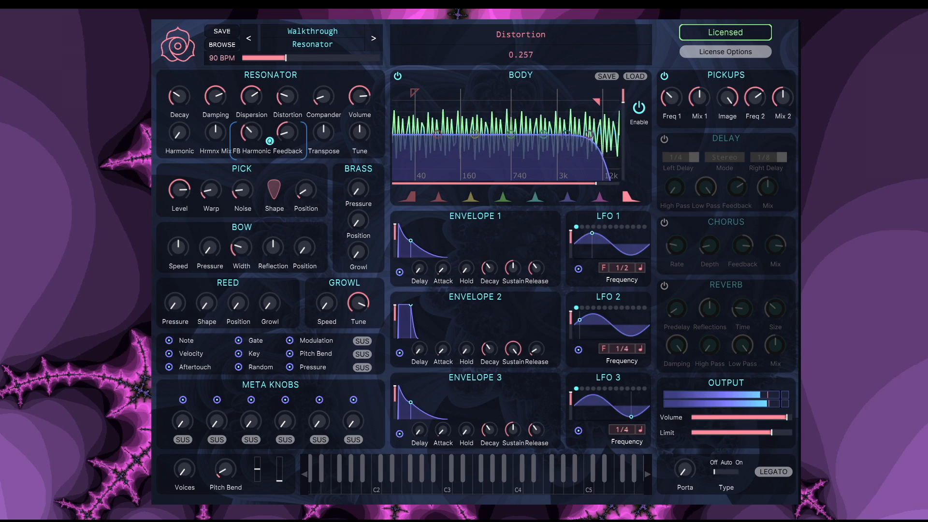
{"action": "left_click_drag", "start_coordinate": [249, 131], "coordinate": [277, 146]}
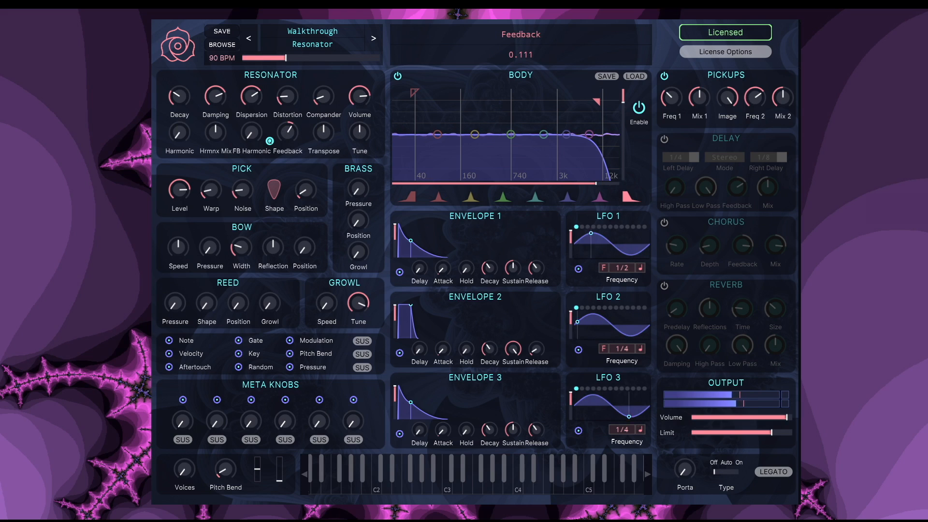
- Raise the Resonator's Transpose and reset it to 0 semitones
{"action": "left_click", "coordinate": [324, 133]}
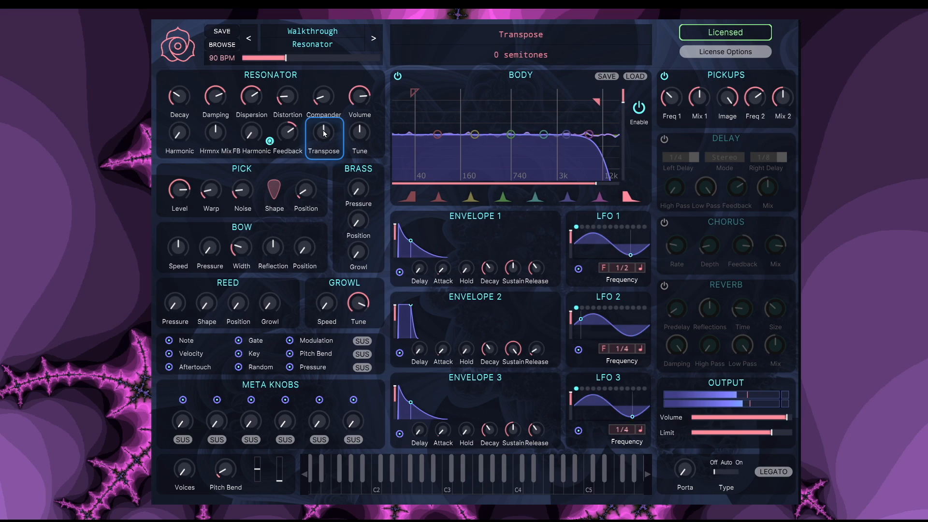
{"action": "left_click_drag", "start_coordinate": [323, 132], "coordinate": [324, 114]}
{"action": "double_click", "coordinate": [324, 132]}
- Adjust the Resonator's Tune, reset it to its default, and lower the Resonator's Volume
{"action": "left_click", "coordinate": [355, 136]}
{"action": "left_click_drag", "start_coordinate": [355, 136], "coordinate": [355, 131]}
{"action": "double_click", "coordinate": [359, 131]}
{"action": "left_click", "coordinate": [356, 99]}
{"action": "left_click_drag", "start_coordinate": [357, 97], "coordinate": [357, 125]}
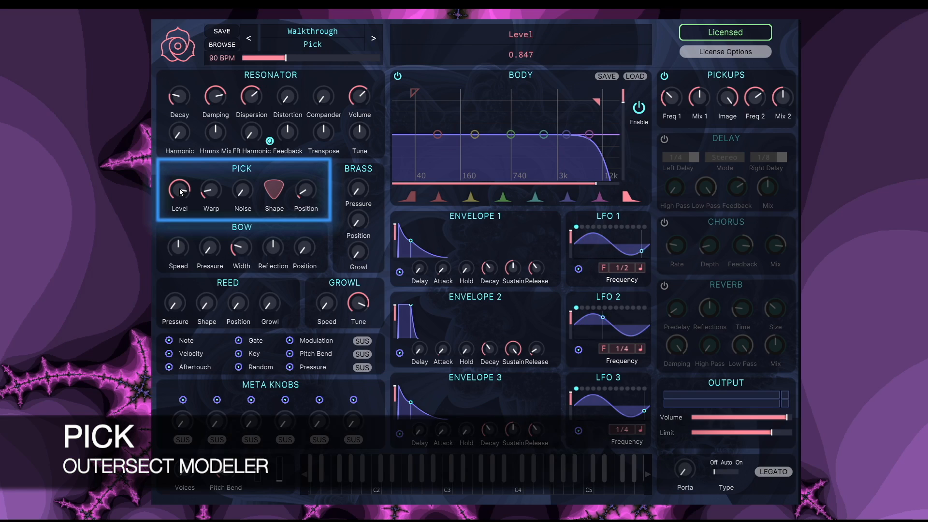
- Lower the Pick's Level to about 0.174 and raise it back to a high setting
{"action": "left_click_drag", "start_coordinate": [180, 192], "coordinate": [180, 217]}
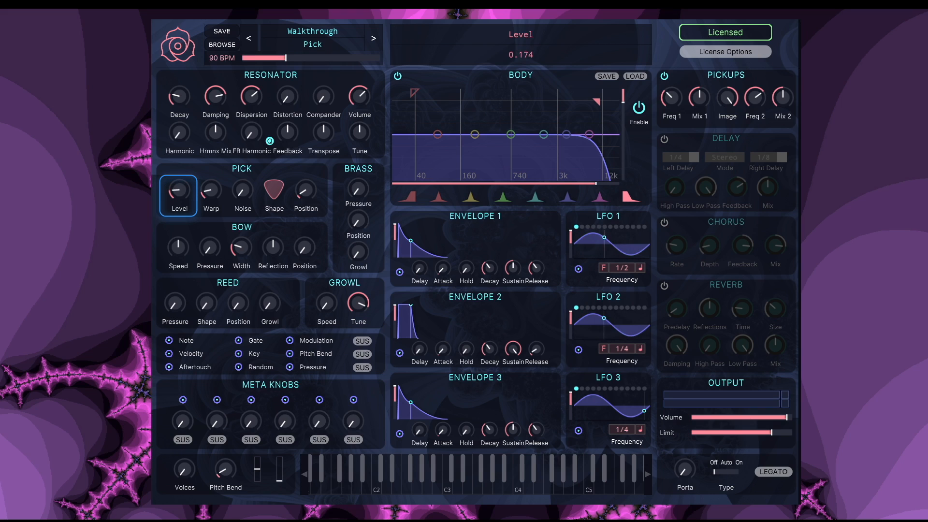
{"action": "left_click_drag", "start_coordinate": [179, 192], "coordinate": [179, 160]}
{"action": "left_click_drag", "start_coordinate": [179, 192], "coordinate": [180, 194]}
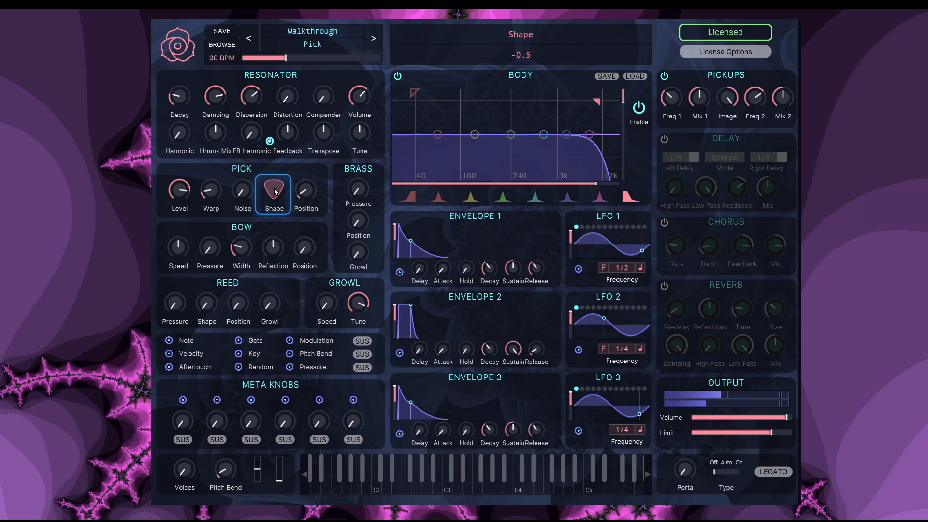
- Try other Shape, Warp and Position settings for the Pick, returning Warp to 1 and Position to 3
{"action": "left_click_drag", "start_coordinate": [276, 192], "coordinate": [254, 187]}
{"action": "left_click", "coordinate": [213, 185]}
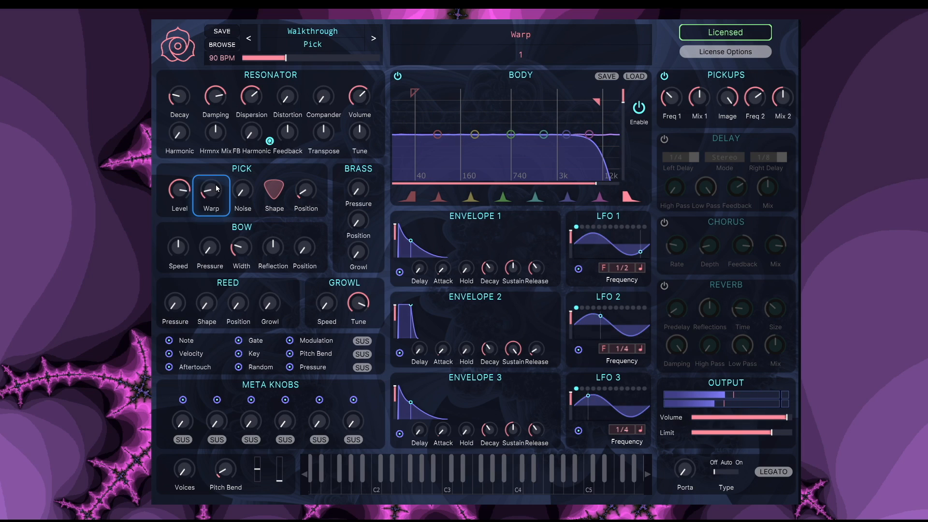
{"action": "left_click_drag", "start_coordinate": [211, 190], "coordinate": [211, 147]}
{"action": "left_click_drag", "start_coordinate": [211, 116], "coordinate": [207, 188]}
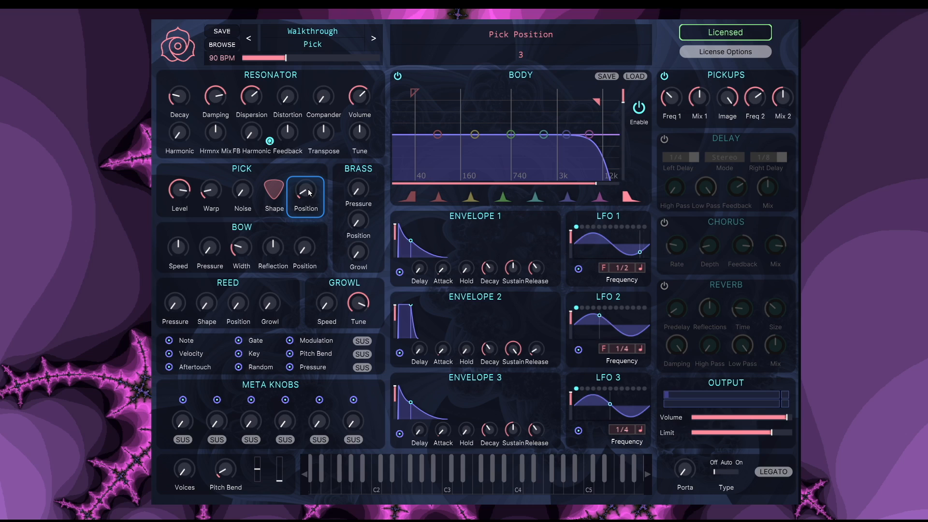
{"action": "mouse_move", "coordinate": [309, 193]}
{"action": "left_mouse_down"}
{"action": "mouse_move", "coordinate": [309, 169]}
{"action": "mouse_move", "coordinate": [309, 187]}
{"action": "left_mouse_up"}
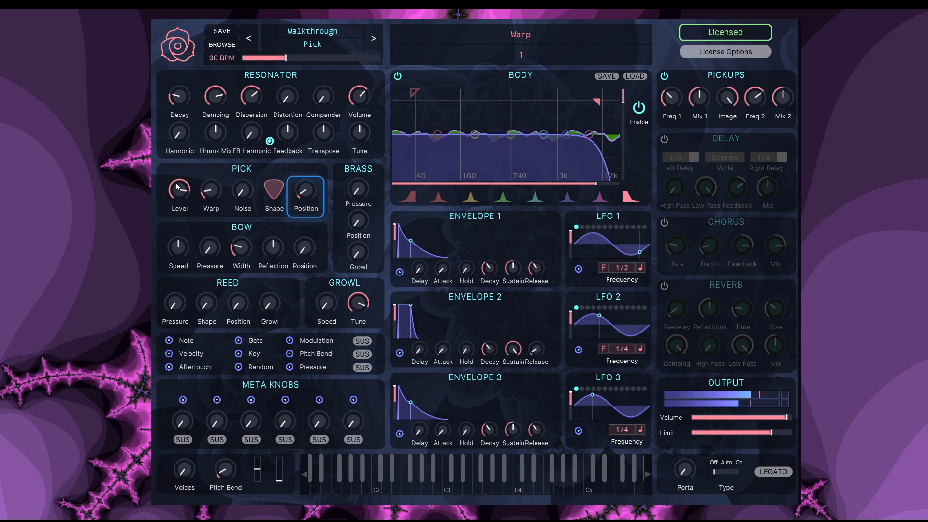
- Raise the Pick's Noise to about 0.826 and reduce its Level through 0.636 to the minimum
{"action": "left_click_drag", "start_coordinate": [183, 188], "coordinate": [183, 207]}
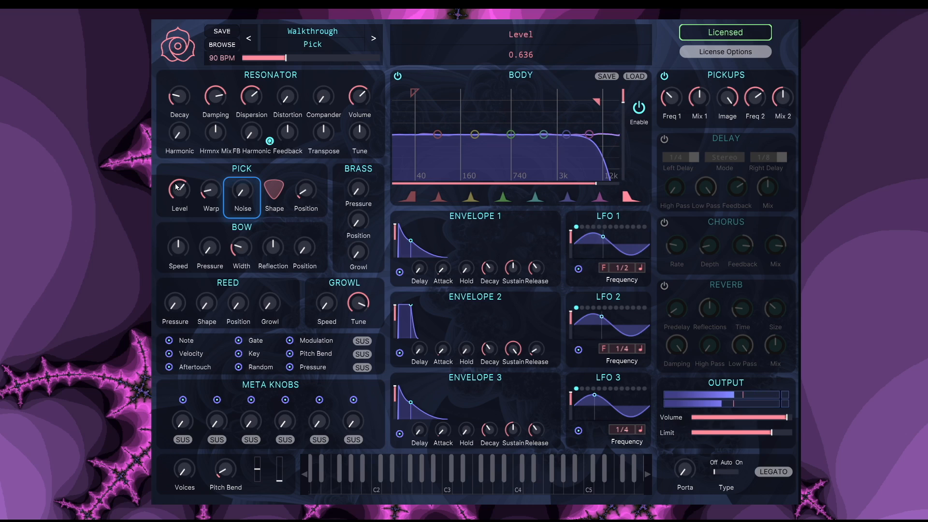
{"action": "left_click_drag", "start_coordinate": [251, 190], "coordinate": [250, 162]}
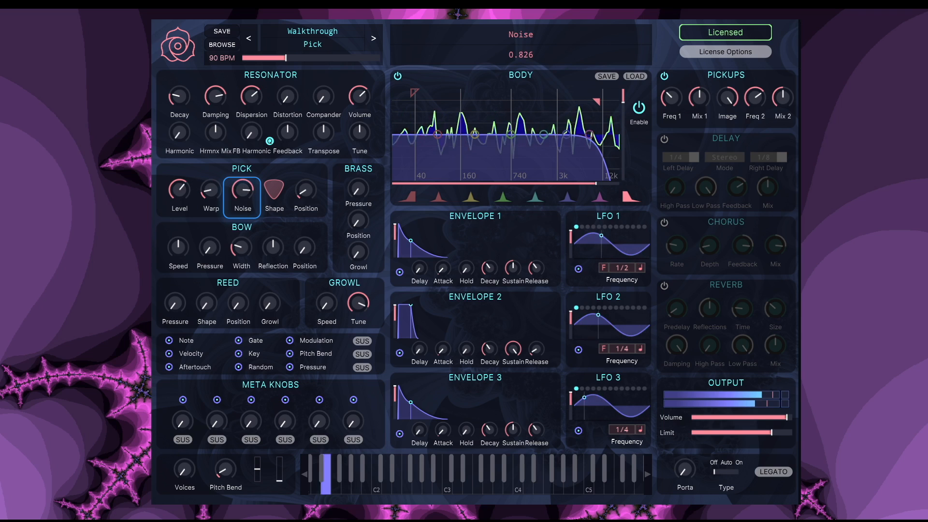
{"action": "left_click_drag", "start_coordinate": [175, 188], "coordinate": [175, 215]}
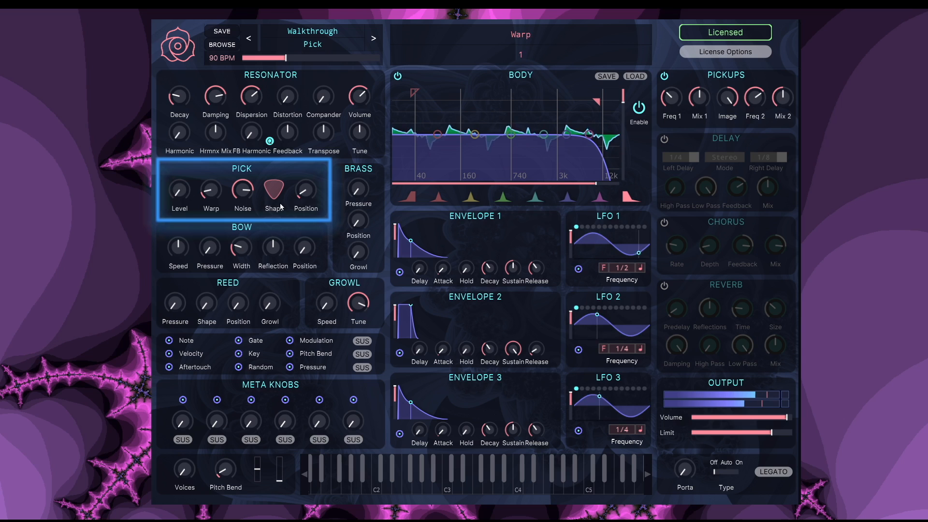
- Try the Pick's Warp, Shape and a higher Position with Noise at about 0.835, and reduce Noise to 0
{"action": "left_click_drag", "start_coordinate": [241, 191], "coordinate": [240, 177]}
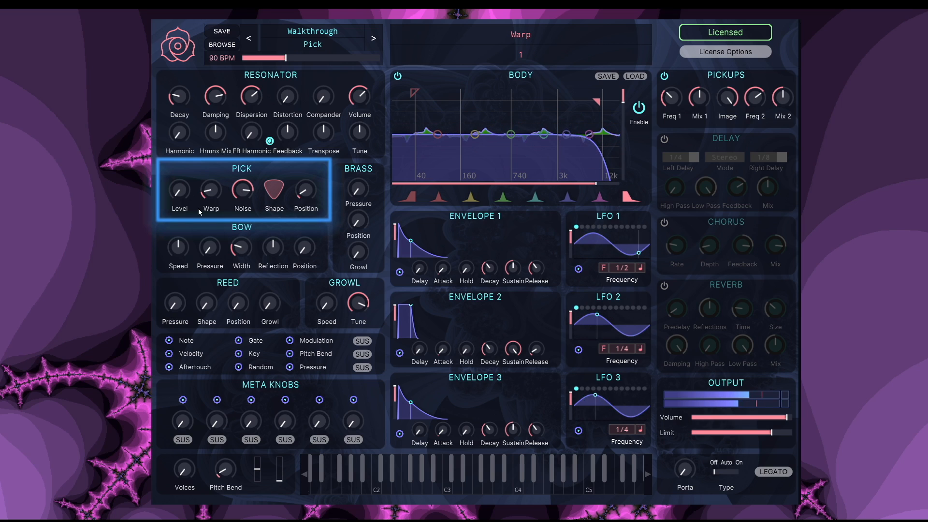
{"action": "left_click_drag", "start_coordinate": [207, 192], "coordinate": [207, 186]}
{"action": "left_click_drag", "start_coordinate": [278, 196], "coordinate": [278, 188]}
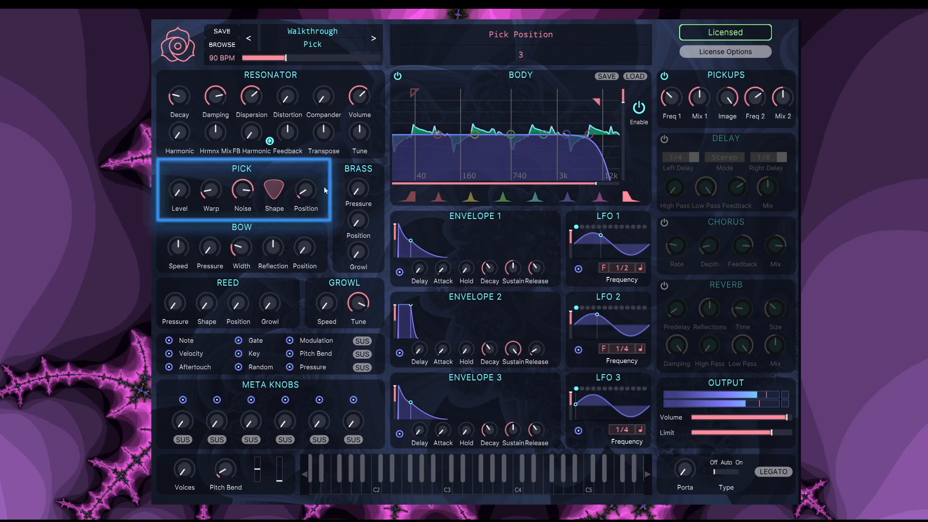
{"action": "mouse_move", "coordinate": [306, 190]}
{"action": "left_mouse_down"}
{"action": "mouse_move", "coordinate": [306, 148]}
{"action": "mouse_move", "coordinate": [306, 173]}
{"action": "left_mouse_up"}
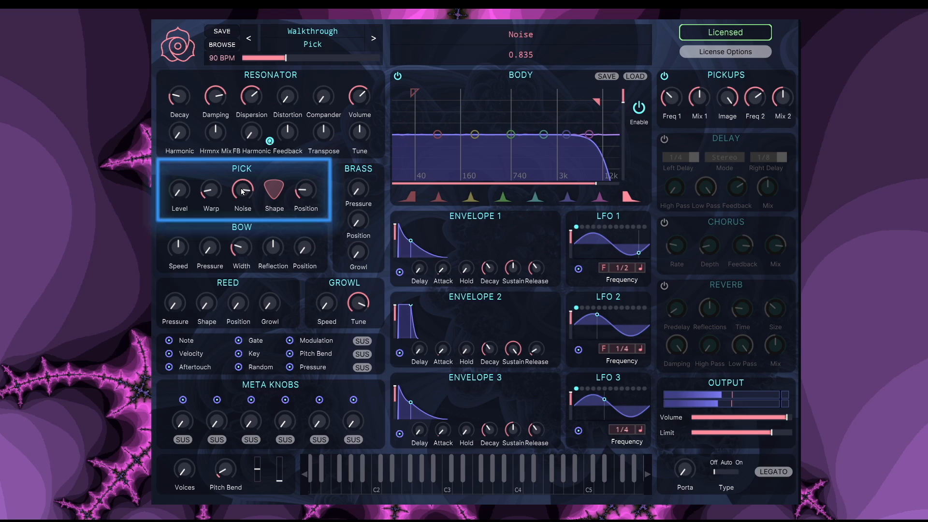
{"action": "left_click_drag", "start_coordinate": [242, 189], "coordinate": [243, 233]}
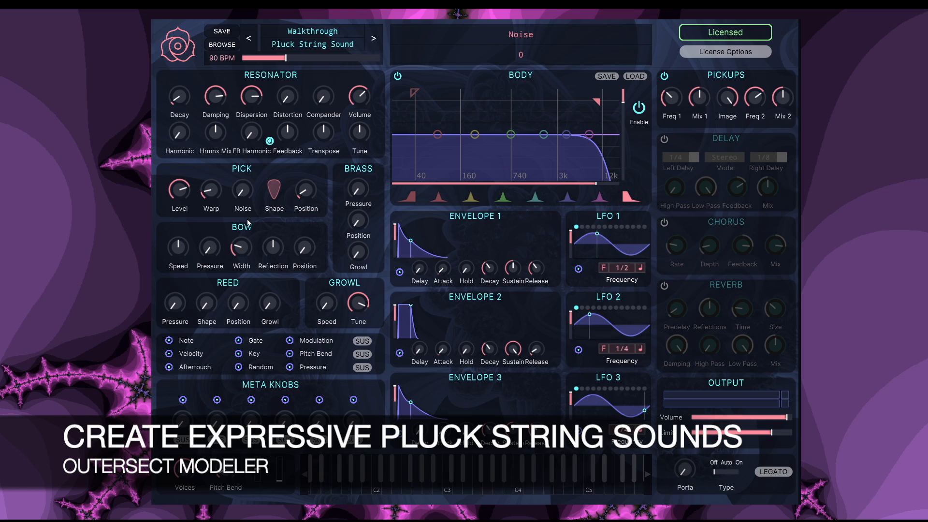
- Route the Gate modulation source to the Resonator's Decay and adjust the modulation amount
{"action": "mouse_move", "coordinate": [238, 340]}
{"action": "left_mouse_down"}
{"action": "mouse_move", "coordinate": [240, 300]}
{"action": "mouse_move", "coordinate": [210, 244]}
{"action": "mouse_move", "coordinate": [211, 189]}
{"action": "mouse_move", "coordinate": [178, 99]}
{"action": "left_mouse_up"}
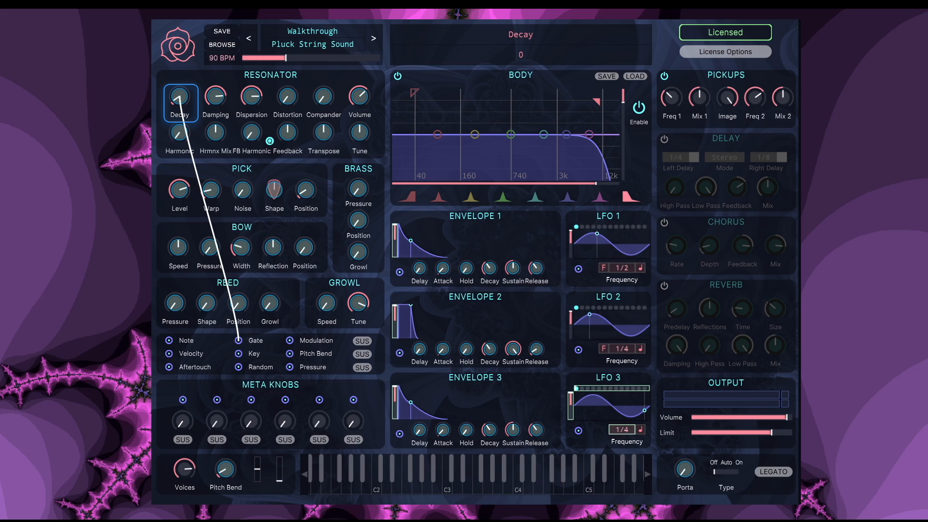
{"action": "left_click_drag", "start_coordinate": [178, 99], "coordinate": [179, 115]}
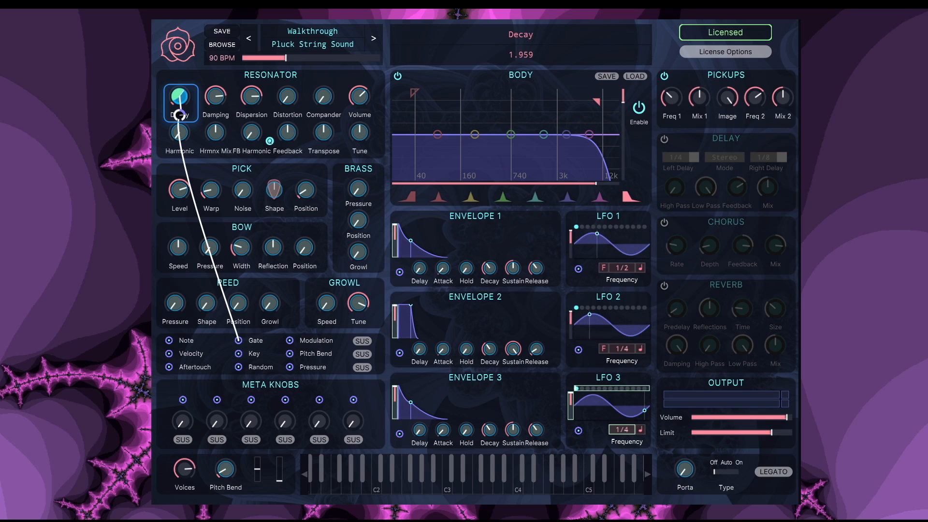
{"action": "left_click_drag", "start_coordinate": [179, 114], "coordinate": [178, 100]}
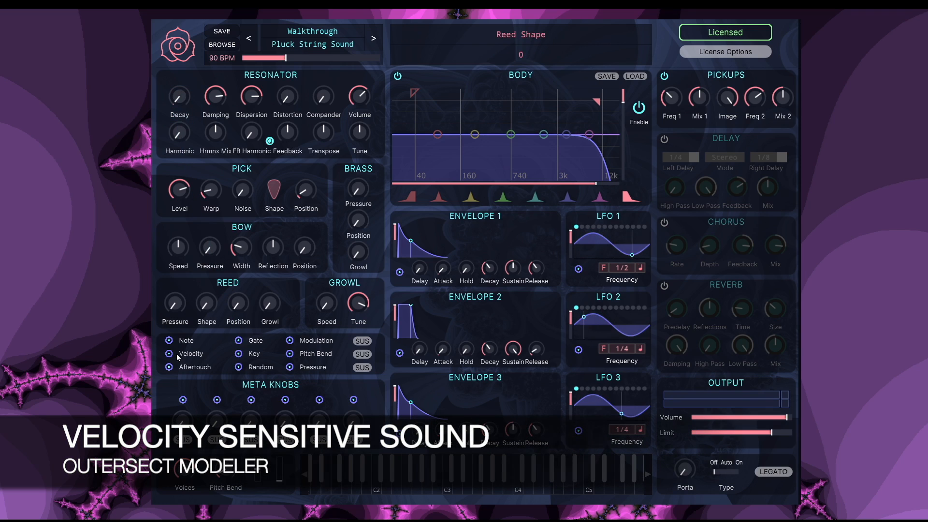
- Lower the Pick's Level to about 0.034, and route Velocity to the Pick's Level, Shape and Position, trying Noise as a target too
{"action": "left_click_drag", "start_coordinate": [183, 189], "coordinate": [183, 226]}
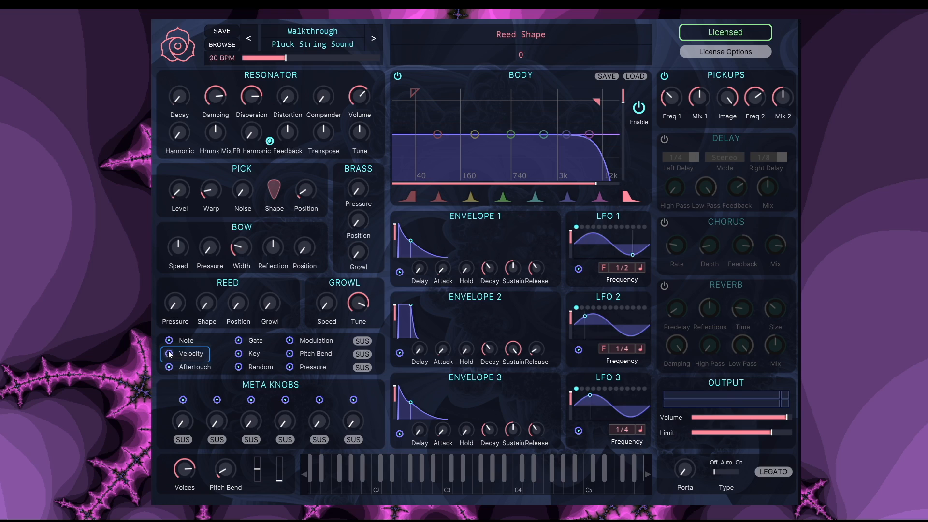
{"action": "left_click_drag", "start_coordinate": [169, 355], "coordinate": [179, 193]}
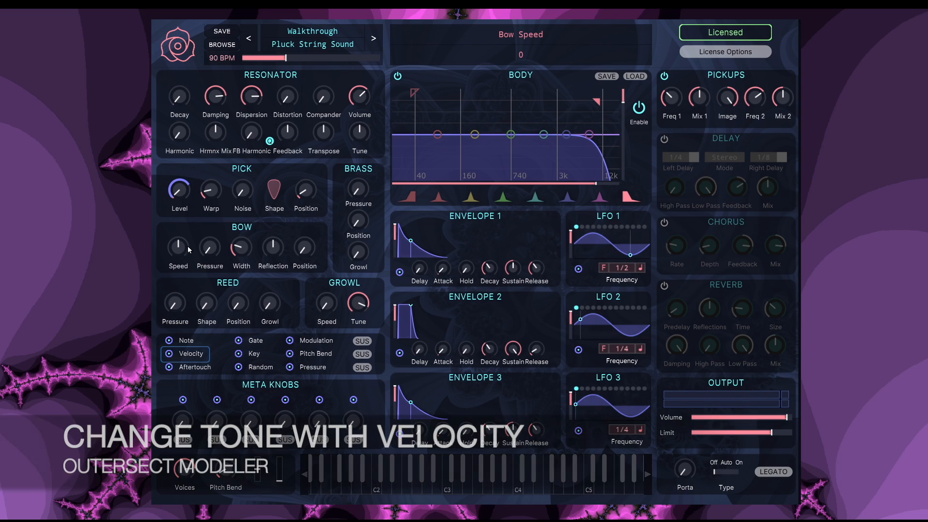
{"action": "mouse_move", "coordinate": [167, 354]}
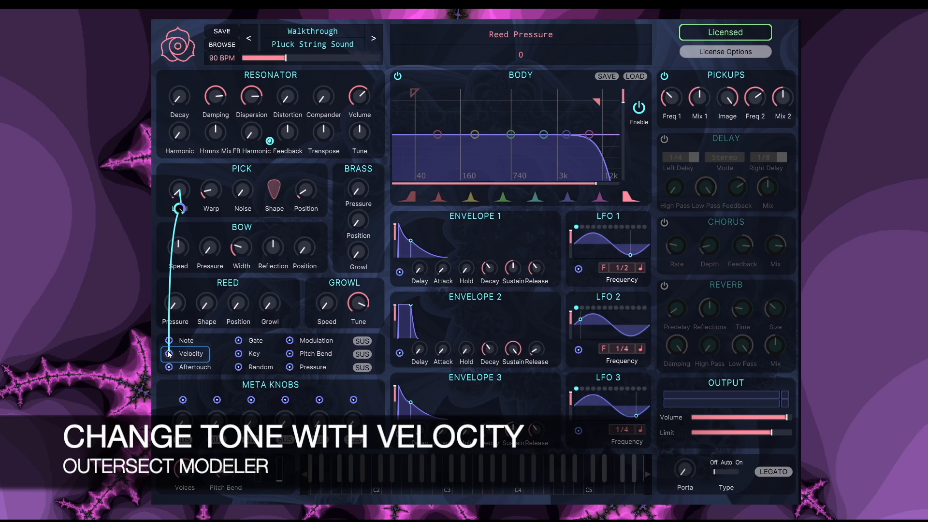
{"action": "left_click_drag", "start_coordinate": [168, 354], "coordinate": [274, 190]}
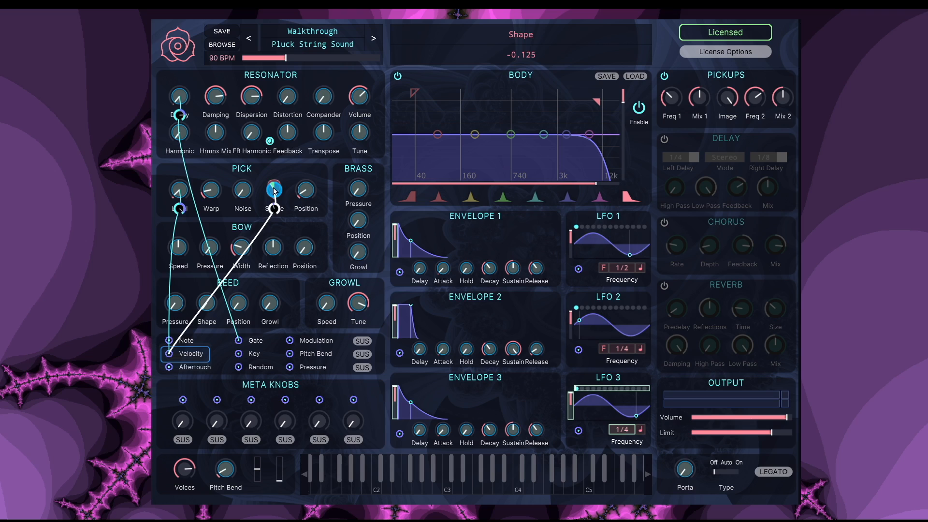
{"action": "left_click_drag", "start_coordinate": [168, 354], "coordinate": [305, 190]}
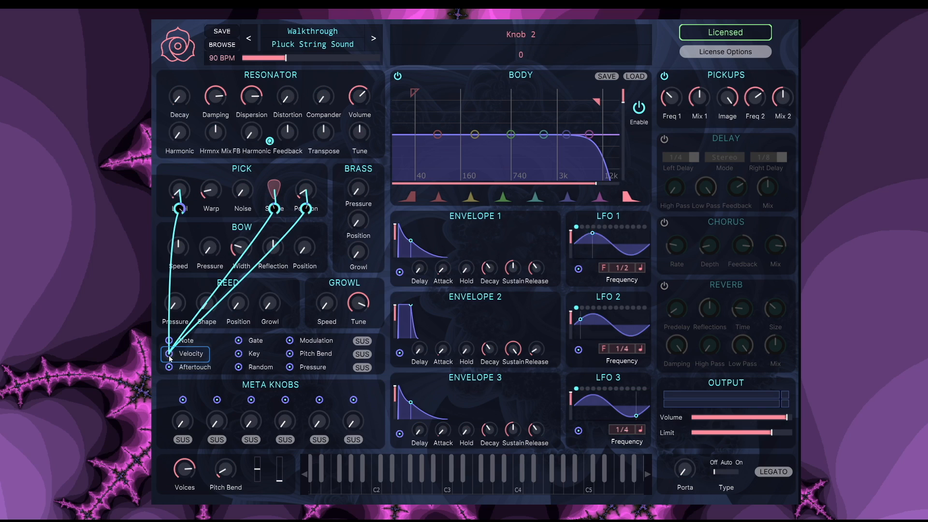
{"action": "left_click_drag", "start_coordinate": [169, 357], "coordinate": [242, 191]}
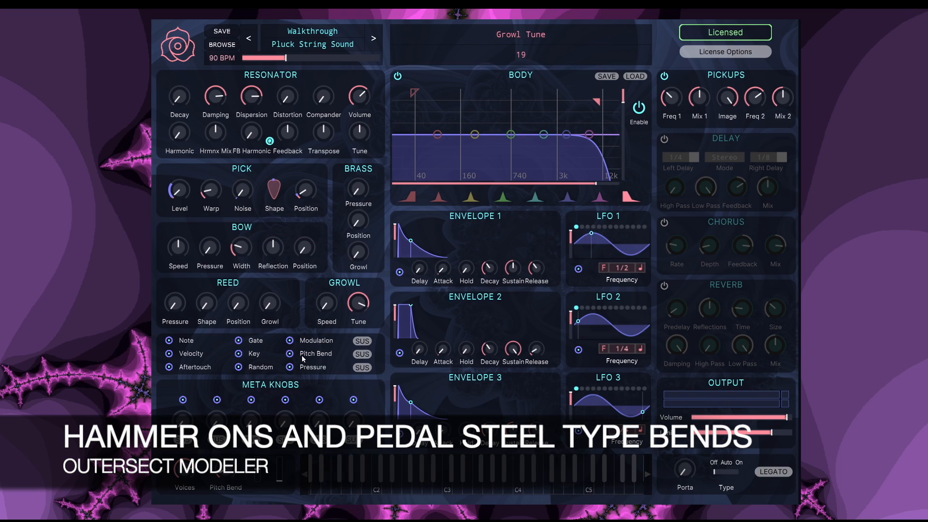
- Enable the SUS option for Pitch Bend and switch it off again
{"action": "left_click", "coordinate": [368, 354]}
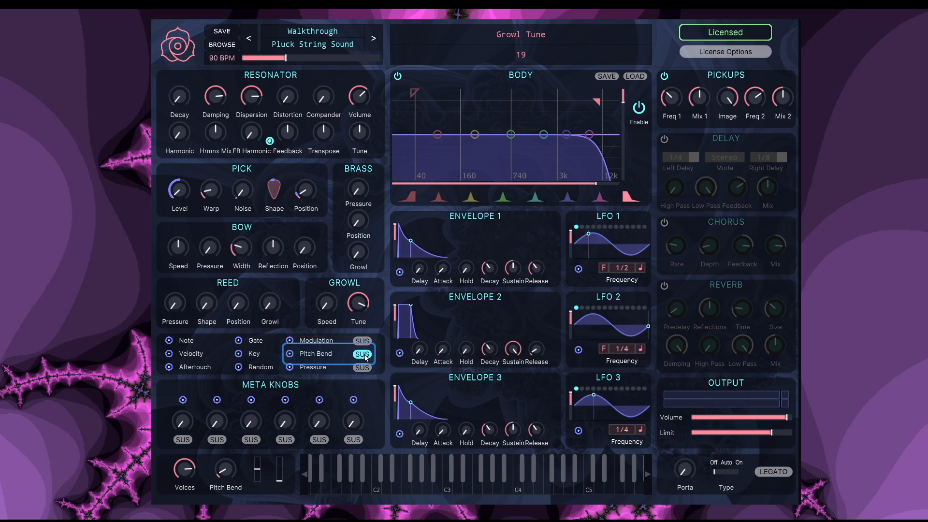
{"action": "left_click", "coordinate": [363, 355]}
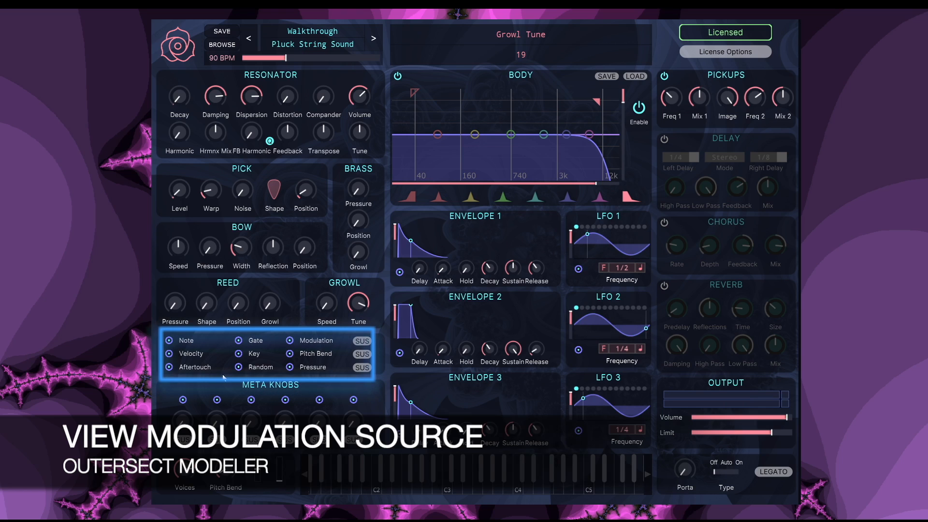
- Examine the modulation routings of the Gate and Velocity sources and of the Pick's Level and Position
{"action": "mouse_move", "coordinate": [236, 340]}
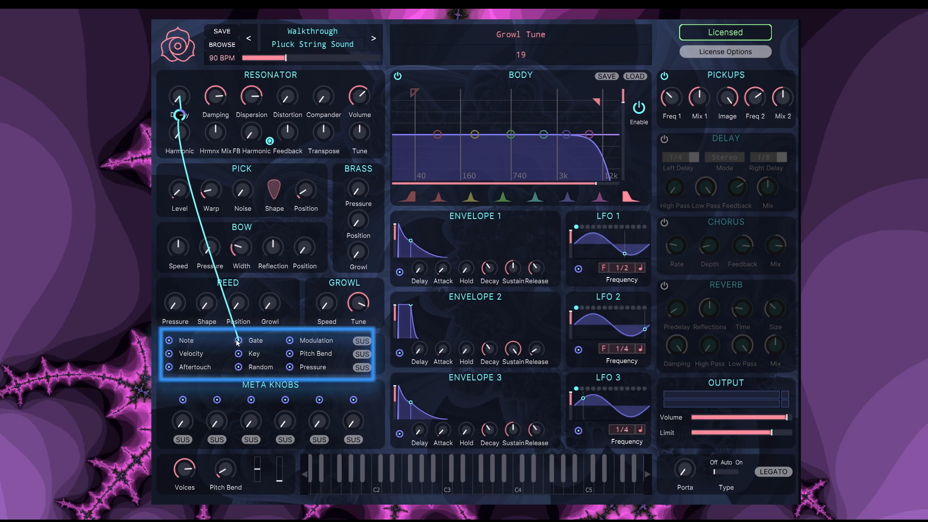
{"action": "mouse_move", "coordinate": [166, 354]}
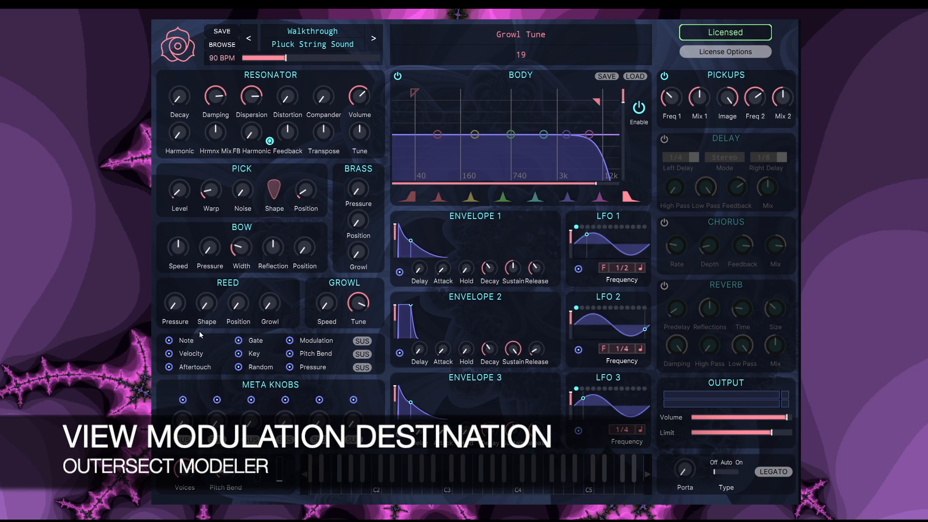
{"action": "mouse_move", "coordinate": [177, 191]}
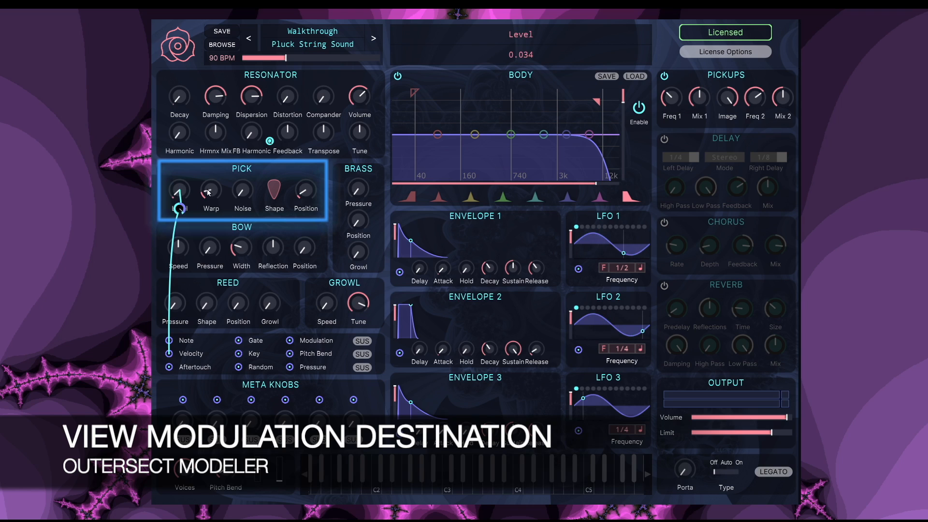
{"action": "mouse_move", "coordinate": [299, 192]}
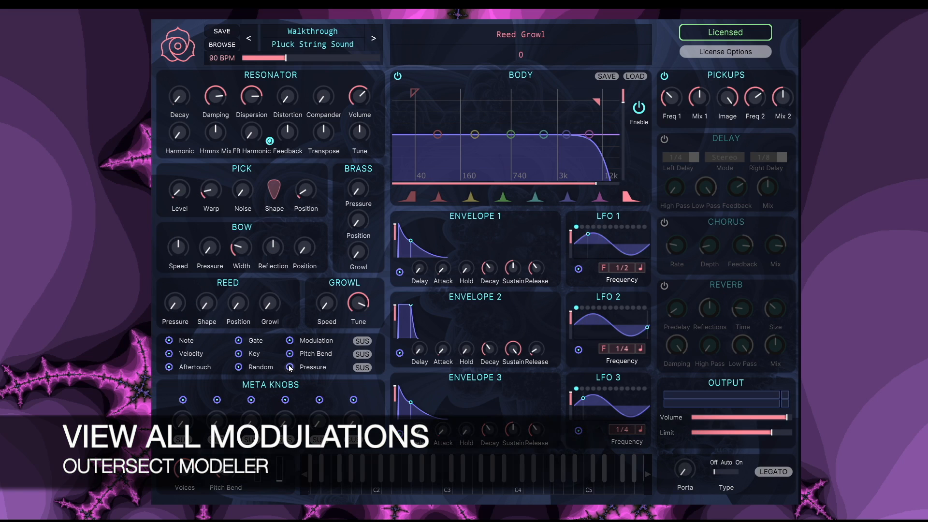
- Route the Modulation source to the Pick's Position and enable the SUS option for Pressure
{"action": "left_click_drag", "start_coordinate": [290, 368], "coordinate": [299, 358]}
{"action": "left_click_drag", "start_coordinate": [298, 356], "coordinate": [297, 354]}
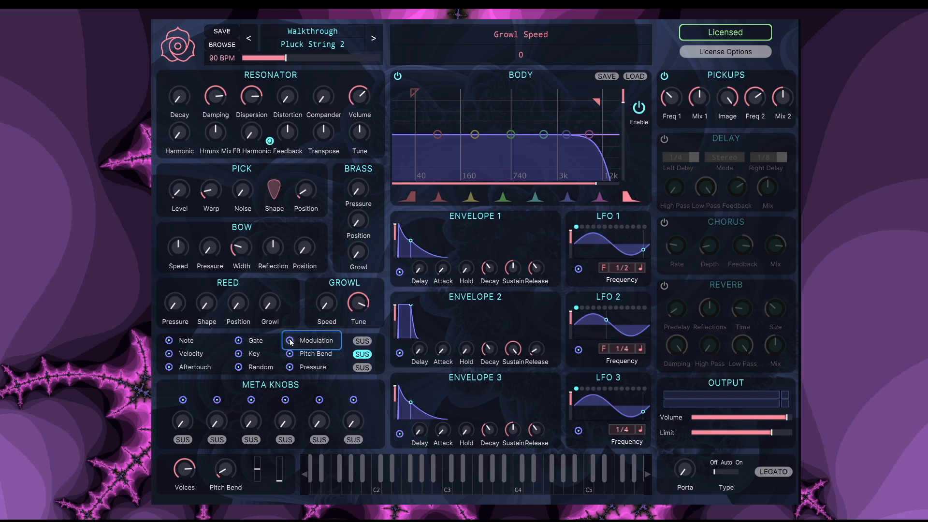
{"action": "left_click_drag", "start_coordinate": [291, 337], "coordinate": [306, 191]}
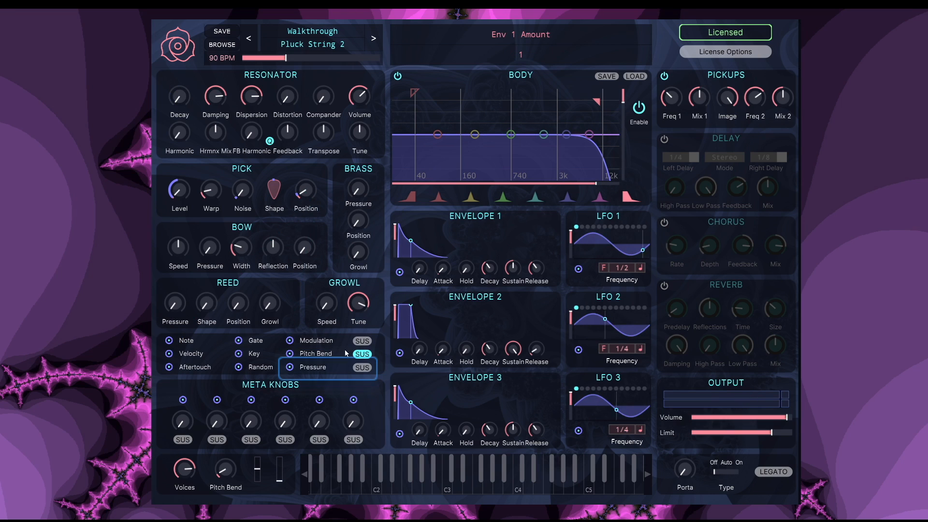
{"action": "left_click", "coordinate": [362, 368]}
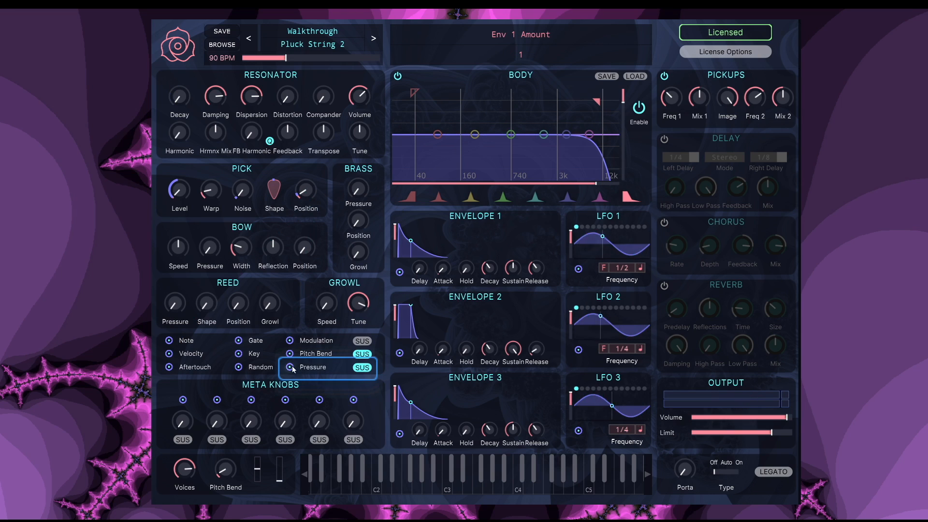
{"action": "left_click_drag", "start_coordinate": [290, 367], "coordinate": [412, 153]}
- Route the Modulation source to the Resonator's FB Harmonic and adjust the modulation amount
{"action": "mouse_move", "coordinate": [291, 341]}
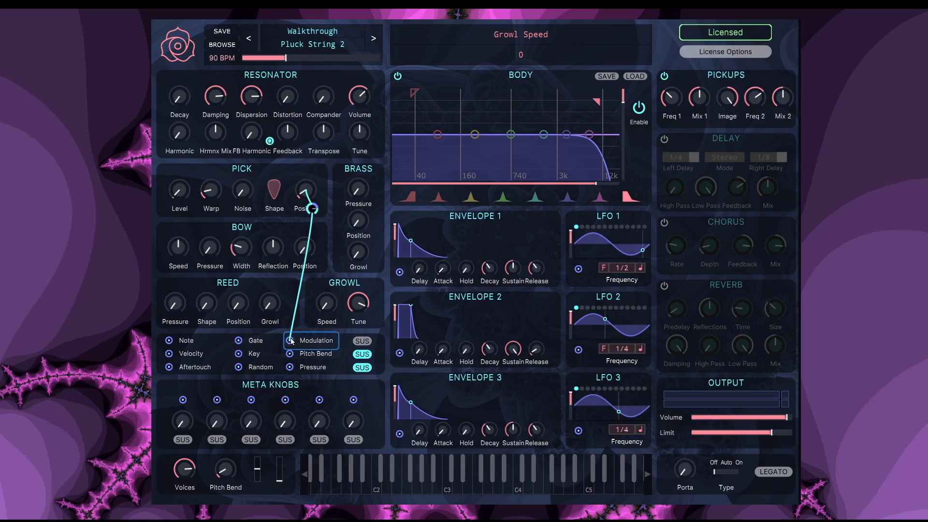
{"action": "left_click_drag", "start_coordinate": [289, 340], "coordinate": [251, 135]}
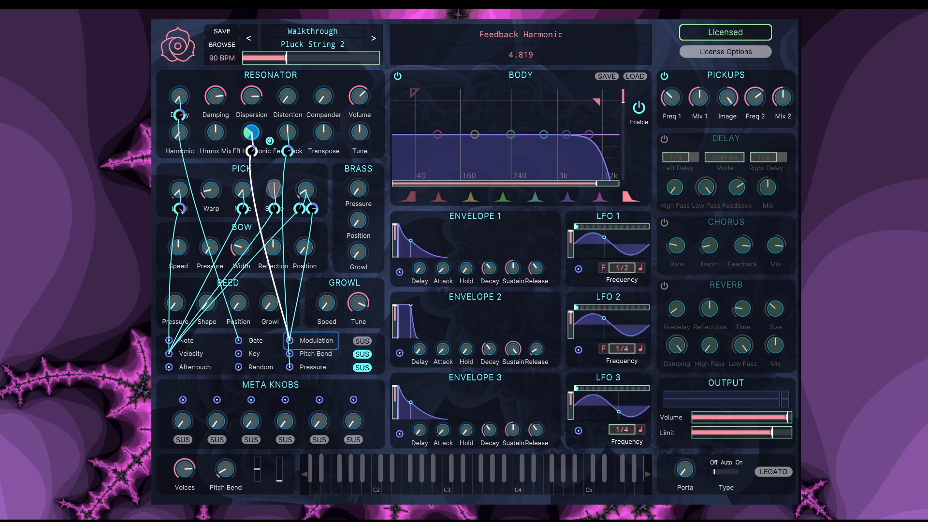
{"action": "left_click_drag", "start_coordinate": [250, 136], "coordinate": [247, 139]}
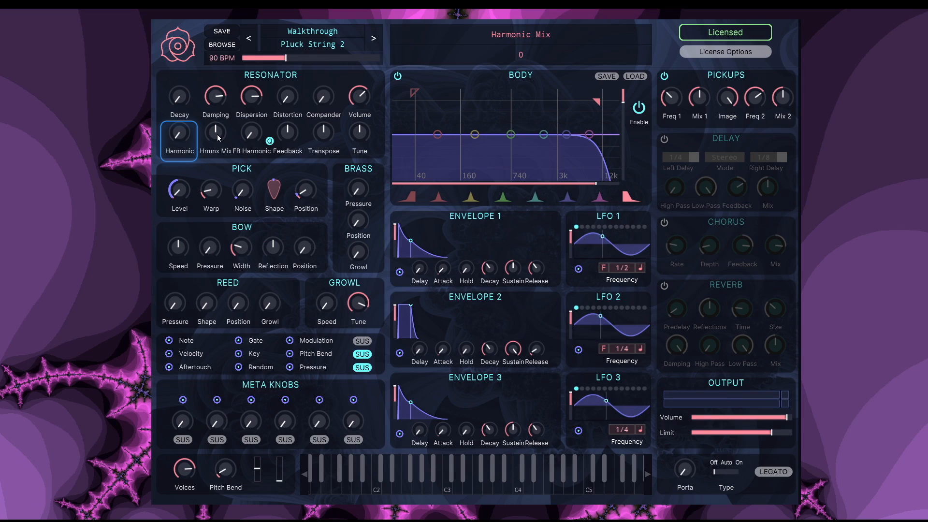
- Raise the Resonator's Harmonic Mix, and route the first Meta Knob, with SUS enabled, to the Resonator's Harmonic
{"action": "left_click_drag", "start_coordinate": [213, 137], "coordinate": [213, 129]}
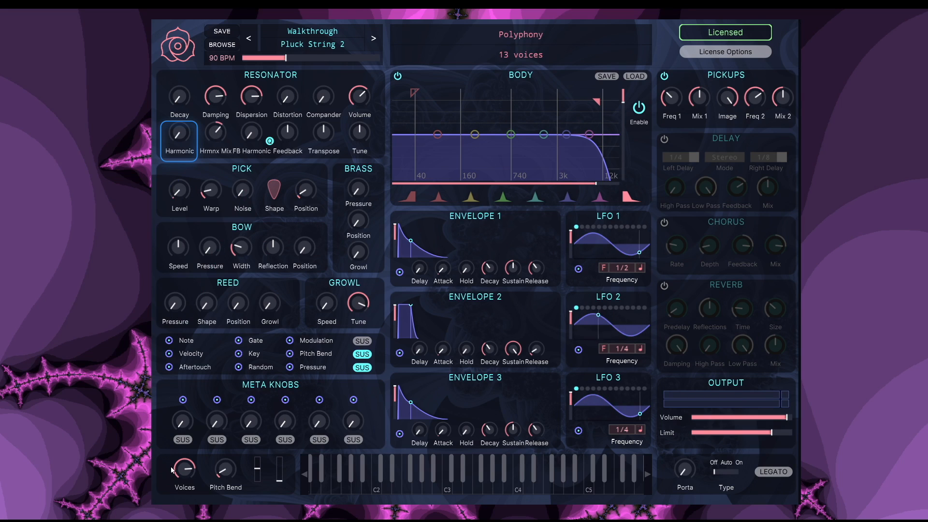
{"action": "left_click", "coordinate": [183, 440]}
{"action": "left_click_drag", "start_coordinate": [183, 400], "coordinate": [179, 132]}
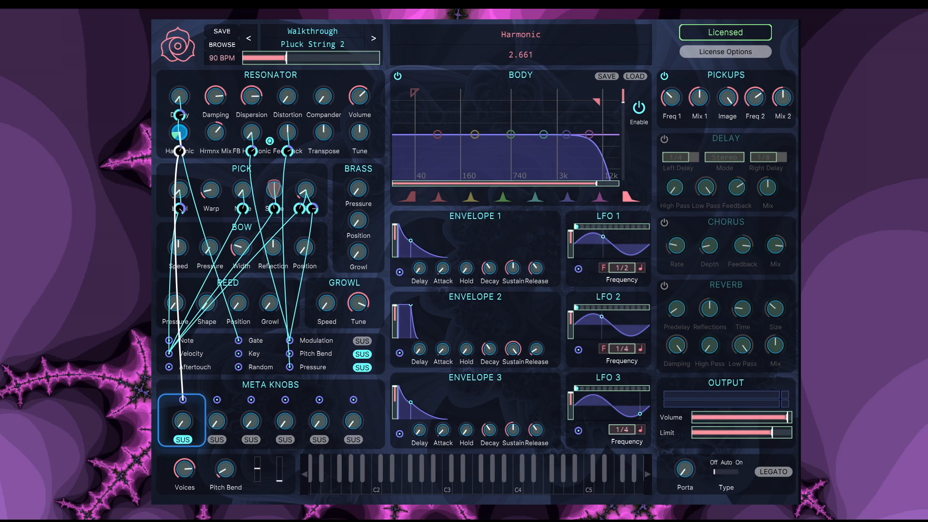
{"action": "left_click_drag", "start_coordinate": [179, 132], "coordinate": [179, 132]}
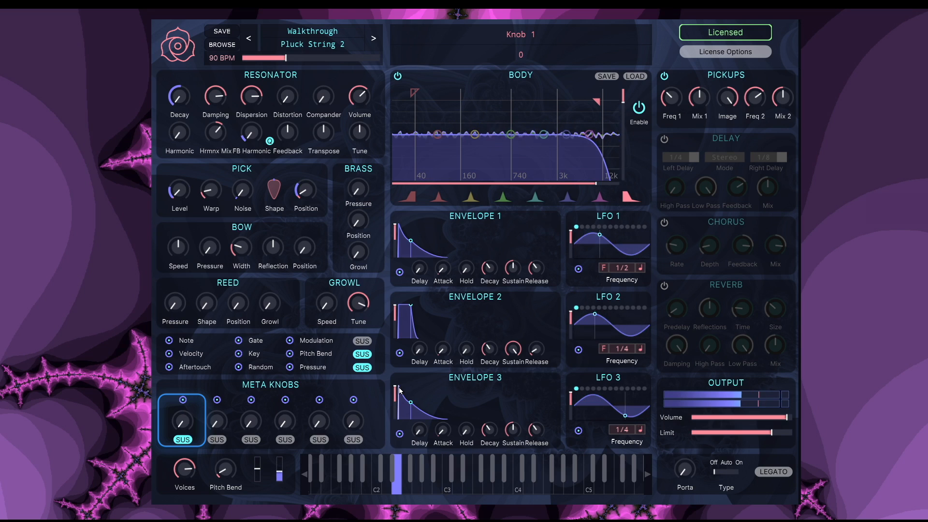
- Route the first Meta Knob to the Resonator's Compander, try Volume as a target, and turn the knob up past 0.11
{"action": "left_click", "coordinate": [306, 190]}
{"action": "left_click_drag", "start_coordinate": [182, 399], "coordinate": [324, 96]}
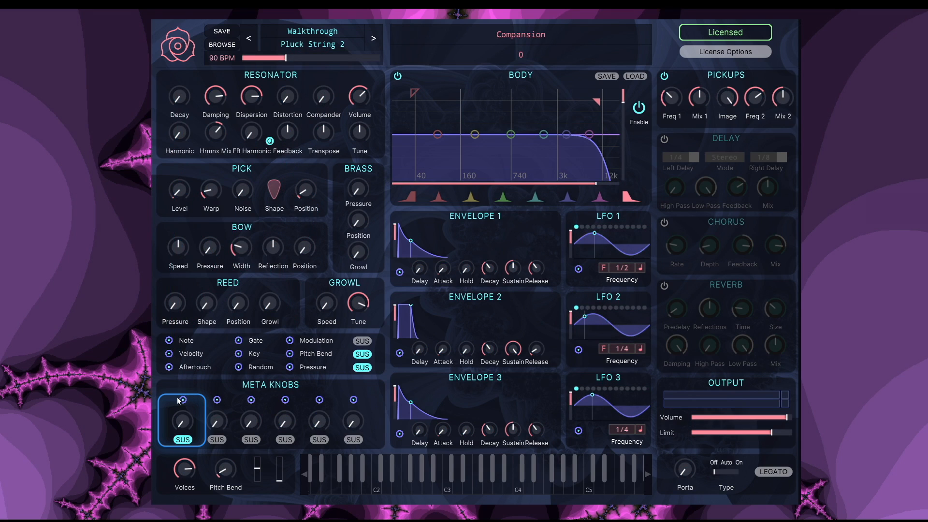
{"action": "mouse_move", "coordinate": [181, 401]}
{"action": "left_click_drag", "start_coordinate": [183, 399], "coordinate": [360, 97]}
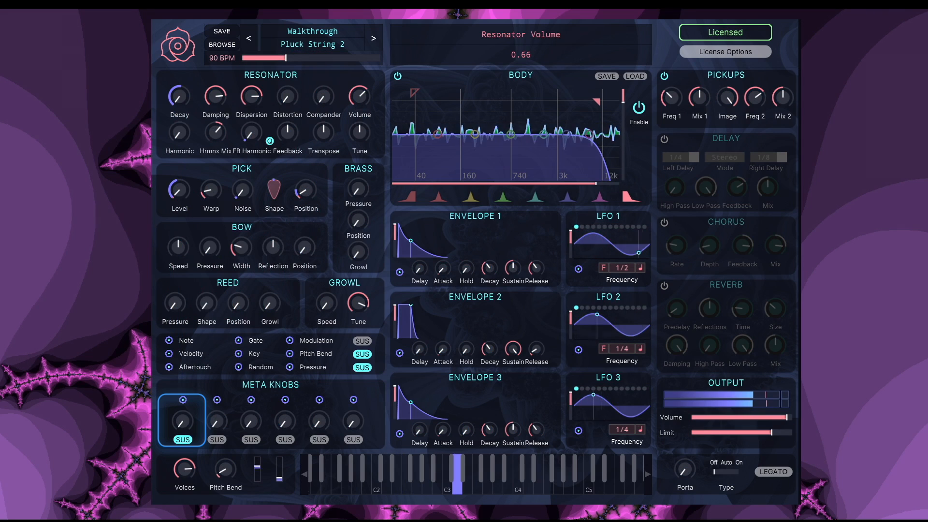
{"action": "mouse_move", "coordinate": [183, 421]}
{"action": "left_mouse_down"}
{"action": "mouse_move", "coordinate": [182, 345]}
{"action": "mouse_move", "coordinate": [183, 410]}
{"action": "left_mouse_up"}
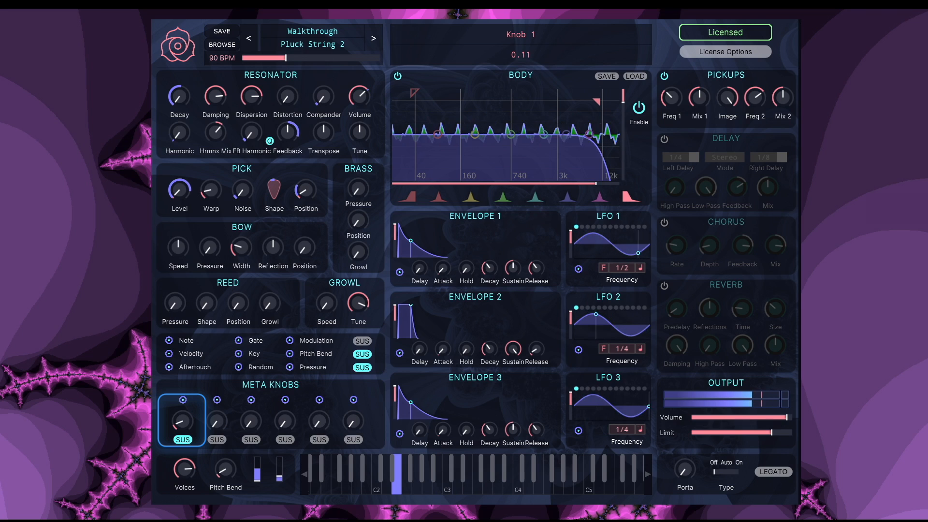
{"action": "left_click_drag", "start_coordinate": [182, 420], "coordinate": [183, 382]}
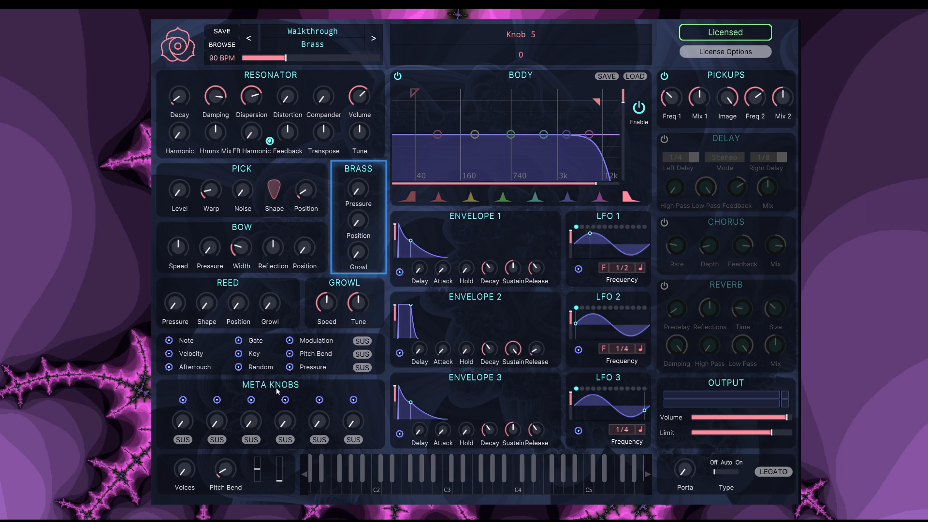
- Route the Gate source to the Brass Pressure, and sweep the Brass Position up to about 4.4 and back down
{"action": "left_click_drag", "start_coordinate": [238, 340], "coordinate": [358, 197]}
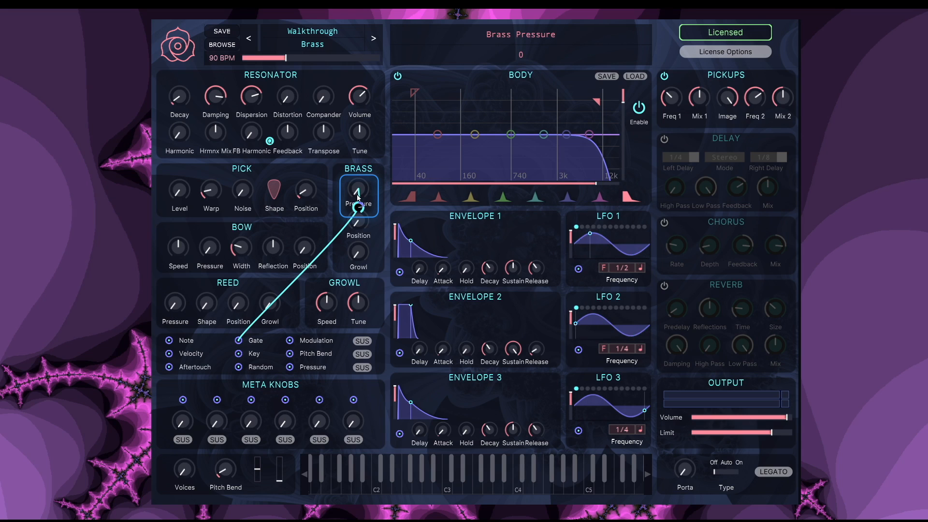
{"action": "mouse_move", "coordinate": [358, 208]}
{"action": "left_mouse_down"}
{"action": "mouse_move", "coordinate": [358, 192]}
{"action": "mouse_move", "coordinate": [358, 204]}
{"action": "left_mouse_up"}
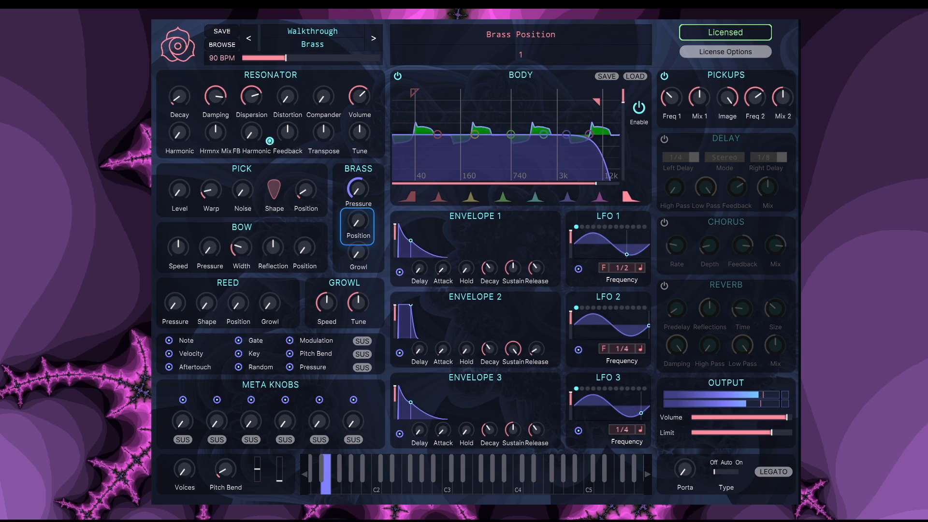
{"action": "left_click_drag", "start_coordinate": [358, 221], "coordinate": [358, 201]}
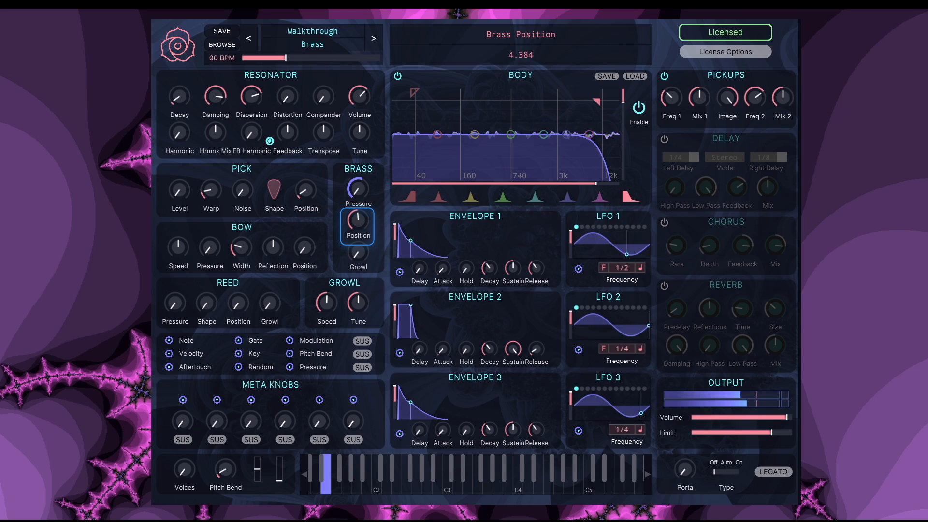
{"action": "left_click_drag", "start_coordinate": [358, 213], "coordinate": [357, 216]}
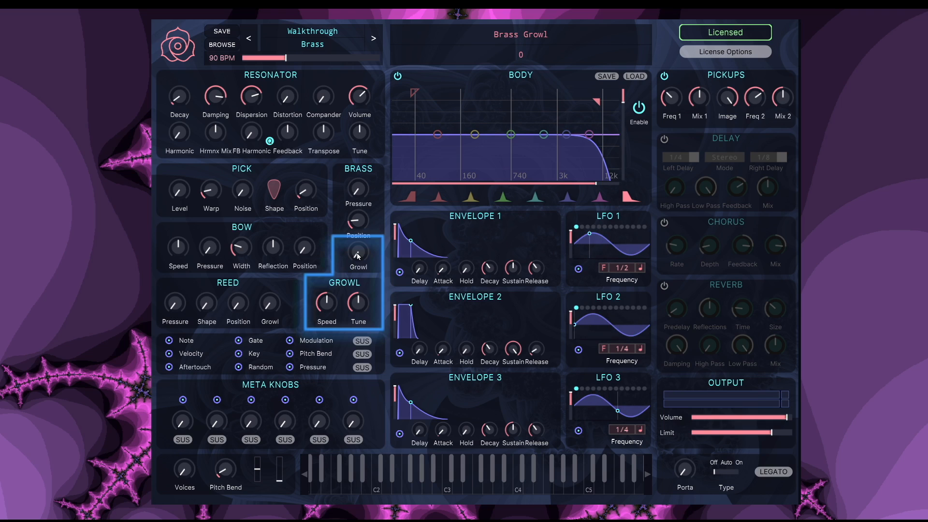
- Set the Brass Growl to 0.875, and sweep the Growl Speed up to 1 and back down
{"action": "left_click_drag", "start_coordinate": [356, 251], "coordinate": [356, 232]}
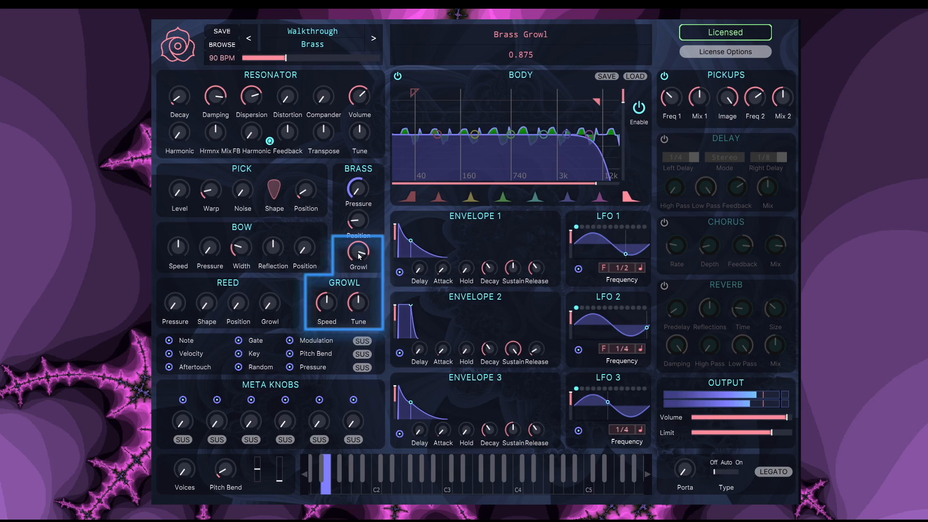
{"action": "mouse_move", "coordinate": [326, 302]}
{"action": "left_mouse_down"}
{"action": "mouse_move", "coordinate": [326, 278]}
{"action": "mouse_move", "coordinate": [326, 287]}
{"action": "left_mouse_up"}
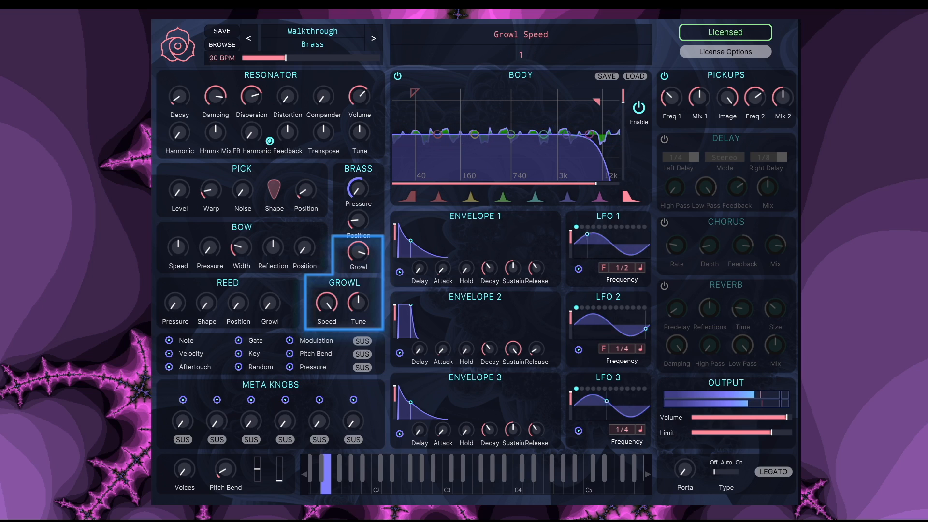
{"action": "left_click_drag", "start_coordinate": [326, 287], "coordinate": [326, 307]}
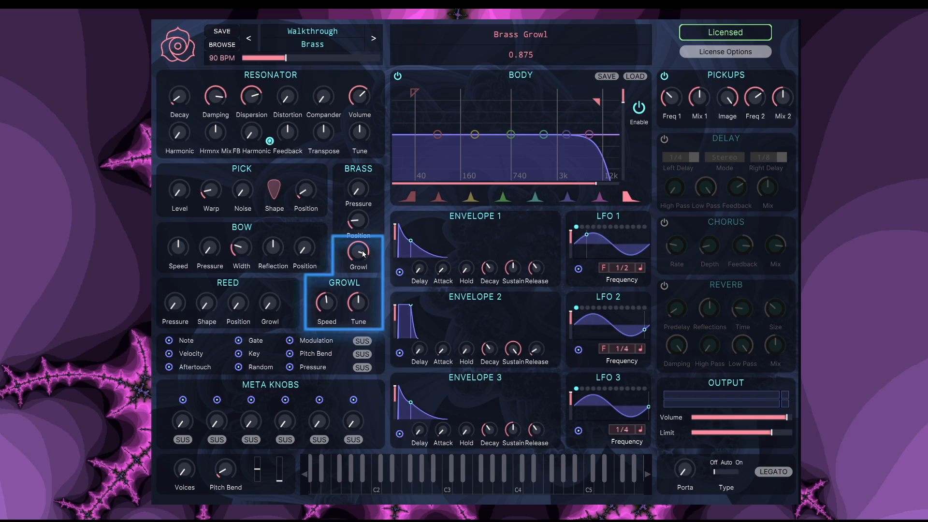
- Vary the Growl section's Speed and Tune, bringing Tune to -7, and adjust the Brass Position
{"action": "left_click_drag", "start_coordinate": [328, 303], "coordinate": [358, 319]}
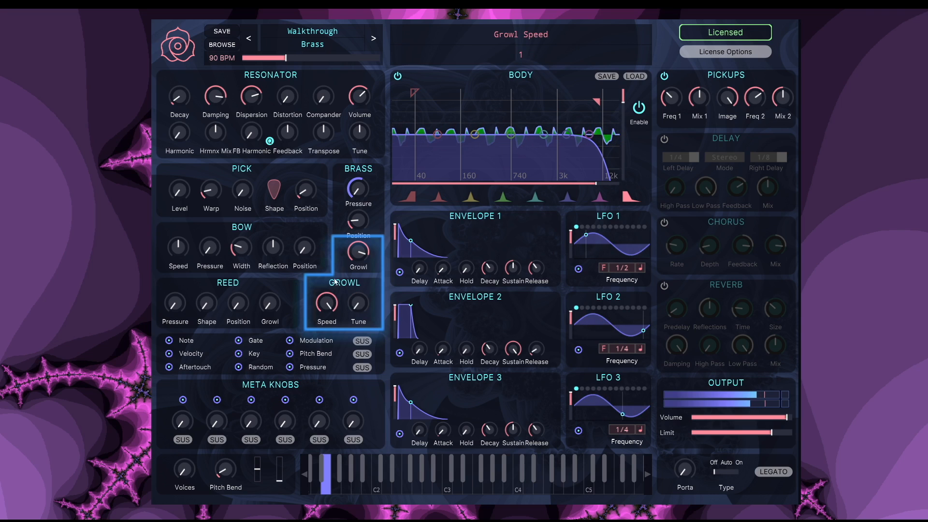
{"action": "left_click_drag", "start_coordinate": [358, 303], "coordinate": [358, 298]}
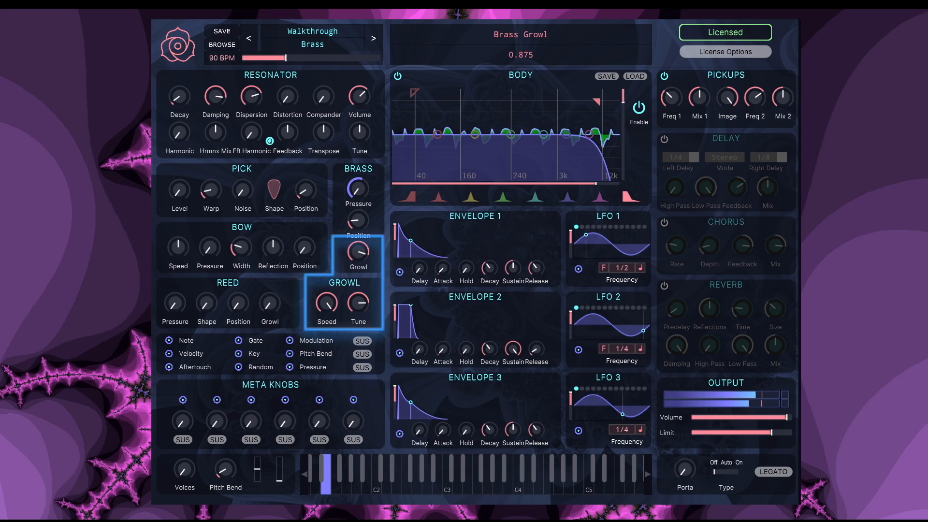
{"action": "left_click_drag", "start_coordinate": [327, 303], "coordinate": [327, 301]}
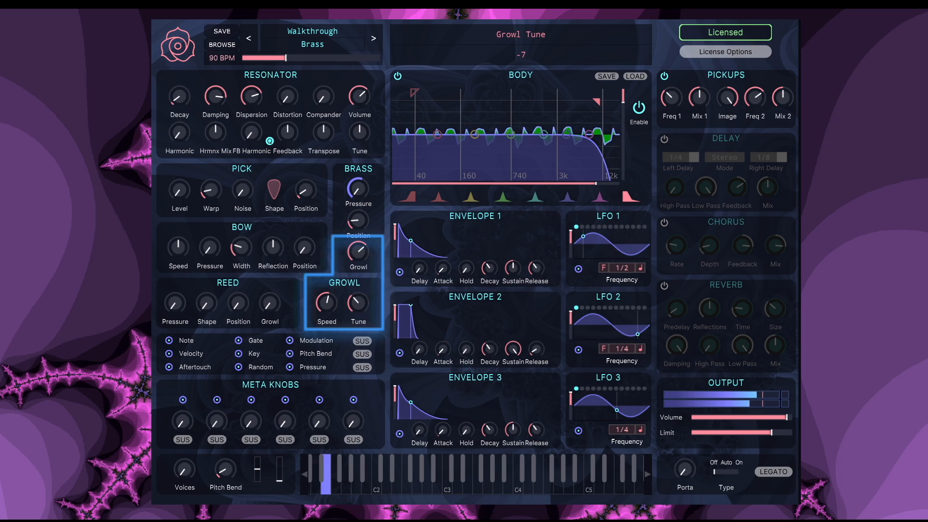
{"action": "left_click_drag", "start_coordinate": [326, 302], "coordinate": [328, 314]}
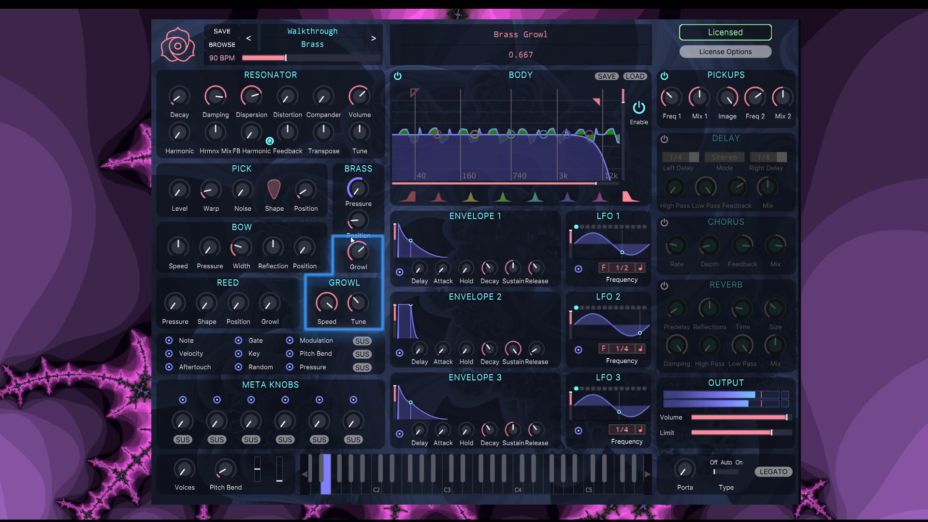
{"action": "left_click_drag", "start_coordinate": [358, 220], "coordinate": [358, 214]}
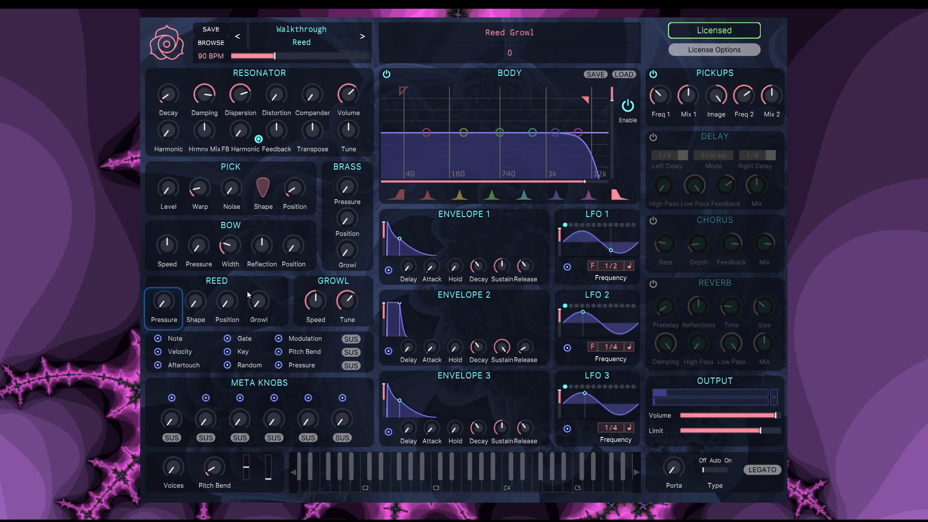
- Route the Gate source to the Reed Pressure and adjust the modulation amount
{"action": "left_click_drag", "start_coordinate": [227, 338], "coordinate": [162, 323]}
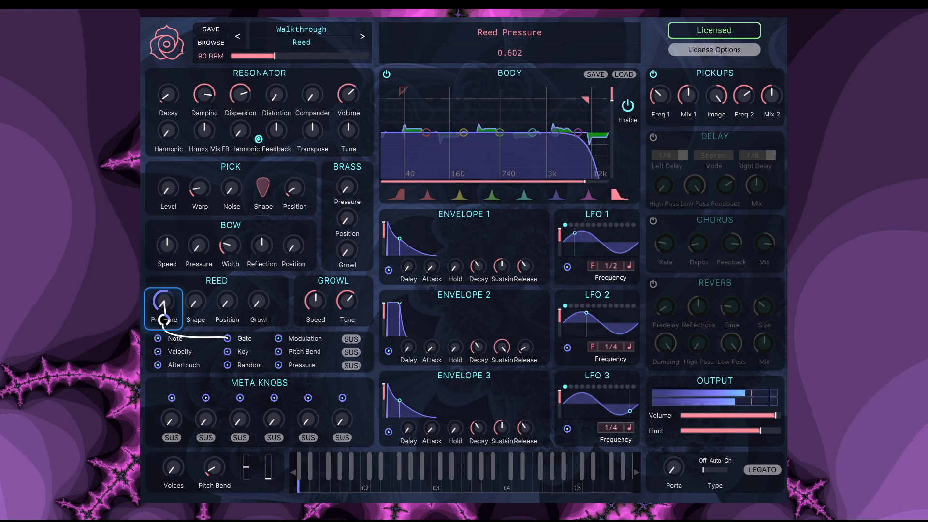
{"action": "left_click_drag", "start_coordinate": [164, 319], "coordinate": [163, 292]}
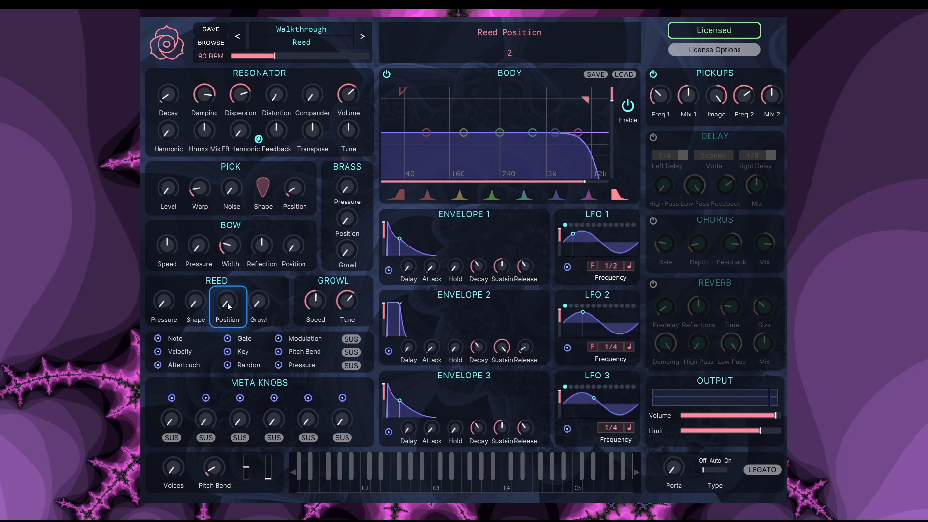
- Raise the Reed Position, and sweep the Reed Shape up past 0.455 and back down to its minimum
{"action": "mouse_move", "coordinate": [229, 307]}
{"action": "left_mouse_down"}
{"action": "mouse_move", "coordinate": [229, 280]}
{"action": "mouse_move", "coordinate": [228, 306]}
{"action": "left_mouse_up"}
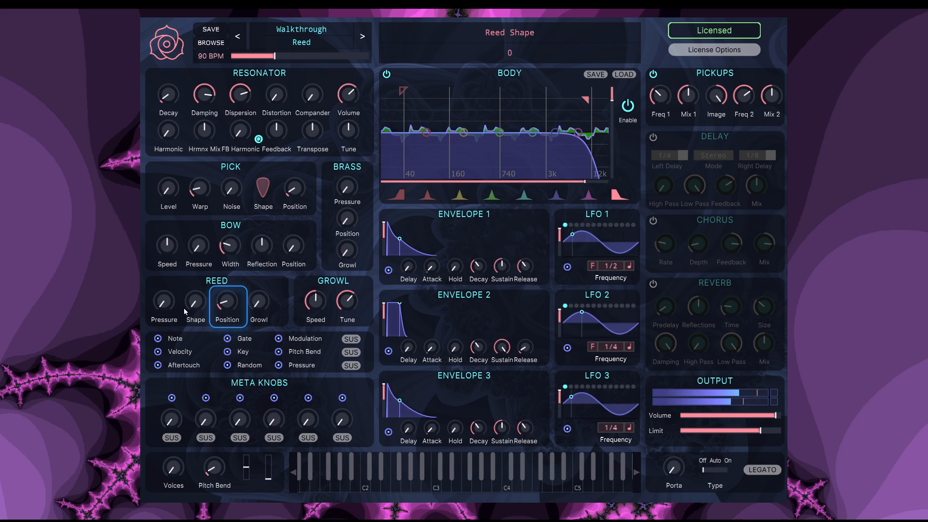
{"action": "left_click_drag", "start_coordinate": [227, 339], "coordinate": [195, 221]}
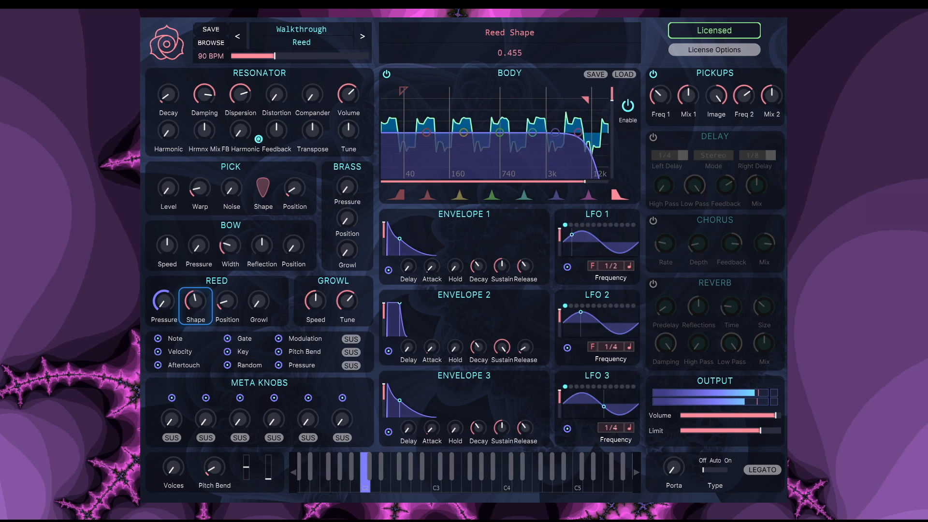
{"action": "left_click_drag", "start_coordinate": [194, 265], "coordinate": [178, 300]}
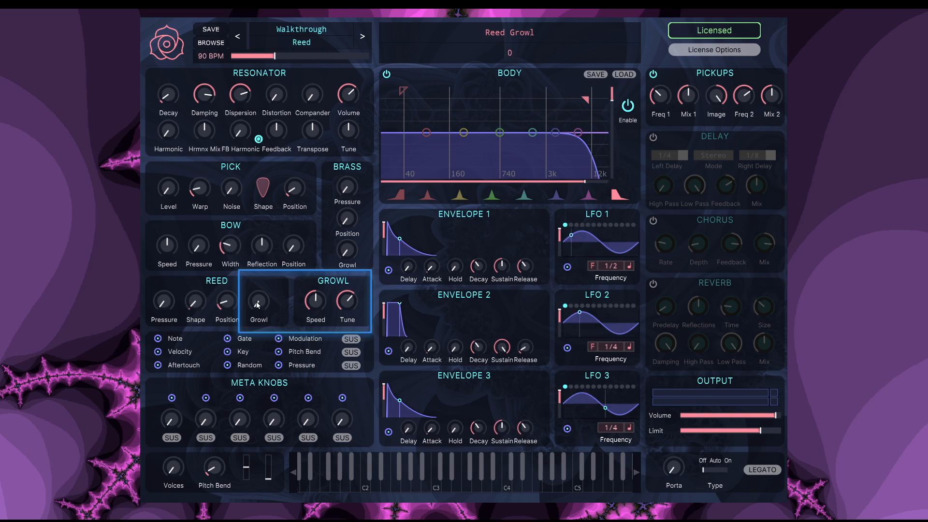
- Raise the Reed's Growl and Shape and the Growl section's Speed, and bring the Reed's Shape and Growl back down
{"action": "left_click_drag", "start_coordinate": [259, 303], "coordinate": [259, 264]}
{"action": "left_click_drag", "start_coordinate": [196, 301], "coordinate": [196, 273]}
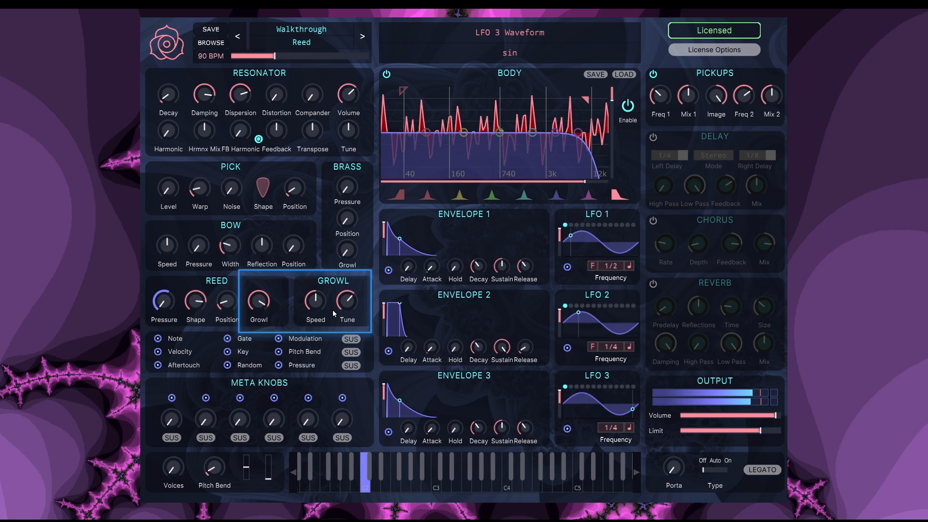
{"action": "left_click_drag", "start_coordinate": [315, 300], "coordinate": [316, 264]}
{"action": "left_click_drag", "start_coordinate": [196, 302], "coordinate": [196, 365]}
{"action": "left_click_drag", "start_coordinate": [259, 303], "coordinate": [260, 328]}
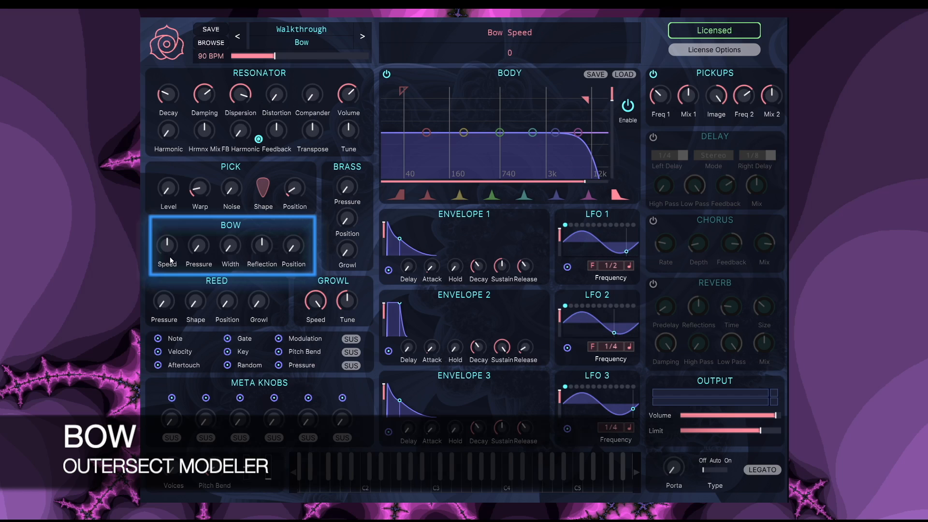
- Try the Bow Pressure at about 0.504 with Speed at zero, and return Pressure to 0
{"action": "left_click_drag", "start_coordinate": [198, 245], "coordinate": [199, 197]}
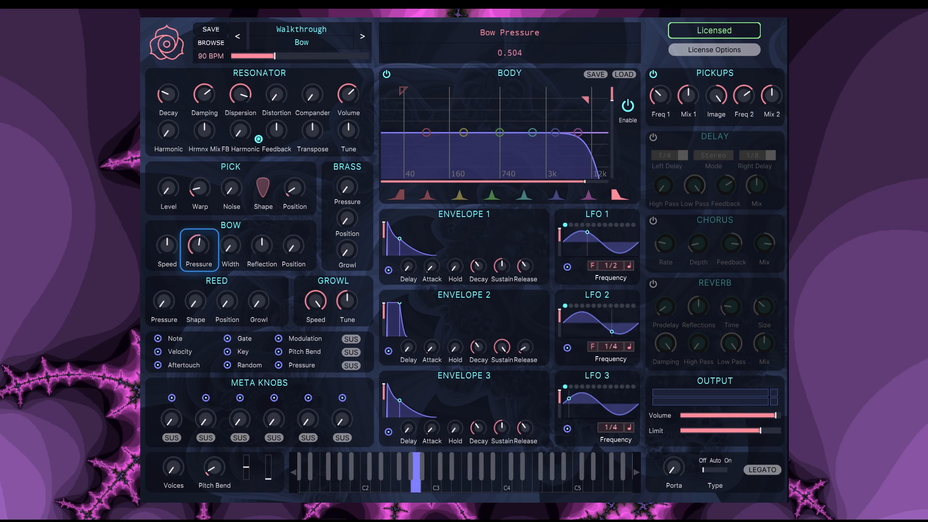
{"action": "left_click_drag", "start_coordinate": [197, 253], "coordinate": [199, 326]}
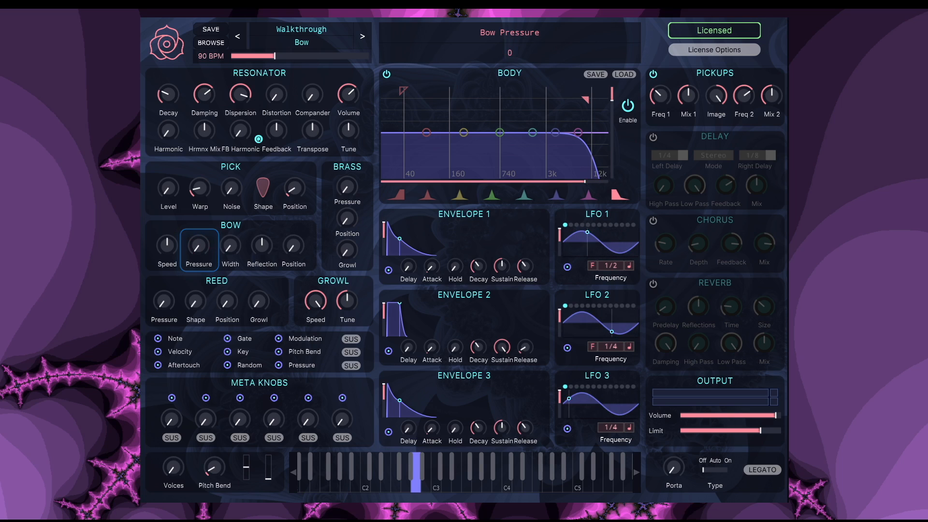
- Raise the Bow Speed and set the Bow Pressure to about 0.492
{"action": "left_click_drag", "start_coordinate": [166, 245], "coordinate": [166, 232]}
{"action": "left_click_drag", "start_coordinate": [167, 196], "coordinate": [196, 193]}
{"action": "left_click_drag", "start_coordinate": [167, 253], "coordinate": [167, 200]}
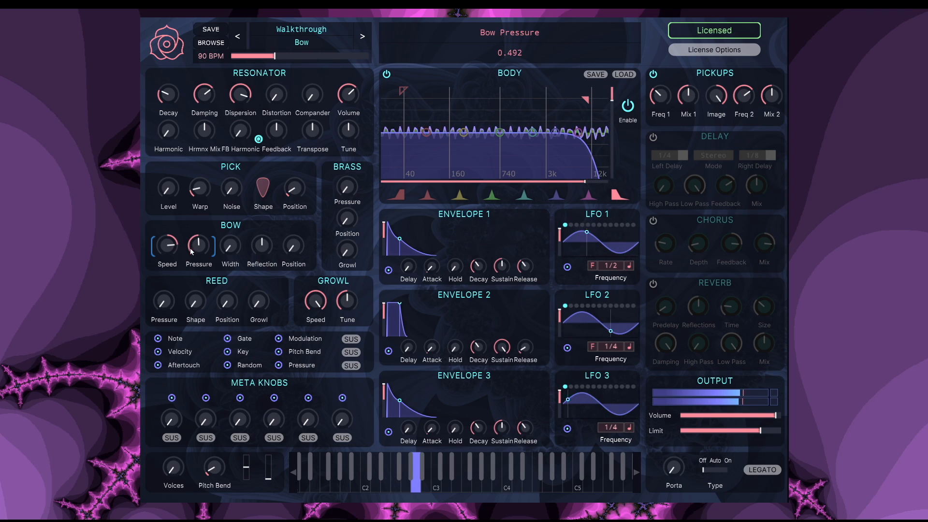
- Lower the Bow Speed and bring it back up, and raise the Bow Position to about 9.239
{"action": "left_click_drag", "start_coordinate": [168, 245], "coordinate": [168, 261]}
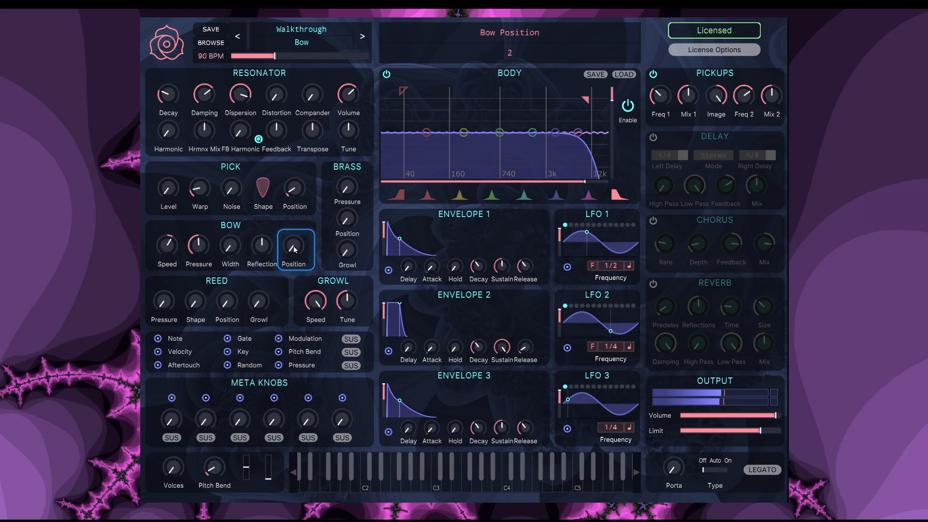
{"action": "left_click_drag", "start_coordinate": [166, 249], "coordinate": [167, 236]}
{"action": "left_click_drag", "start_coordinate": [299, 236], "coordinate": [299, 196]}
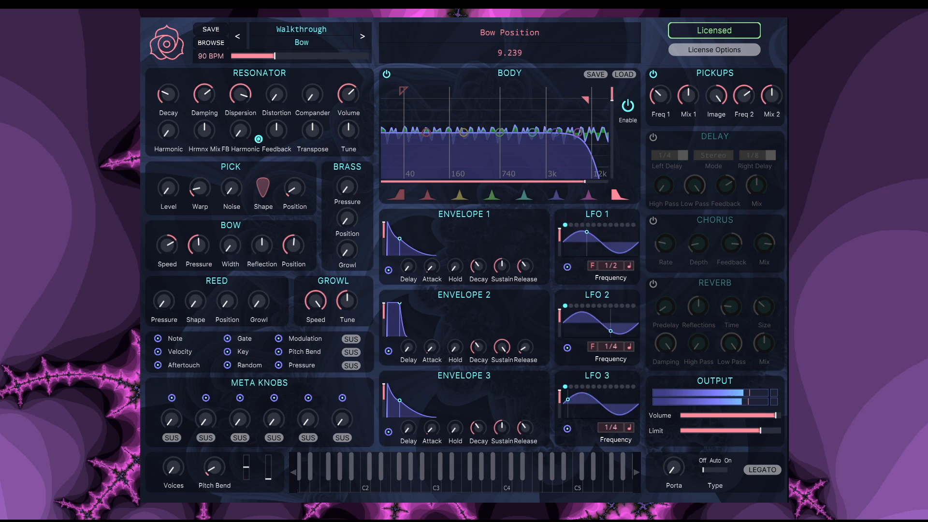
- Lower the Bow Position gradually through 8.382 to about 4.891, and set the Bow Speed to about 0.312
{"action": "left_click_drag", "start_coordinate": [293, 250], "coordinate": [293, 253]}
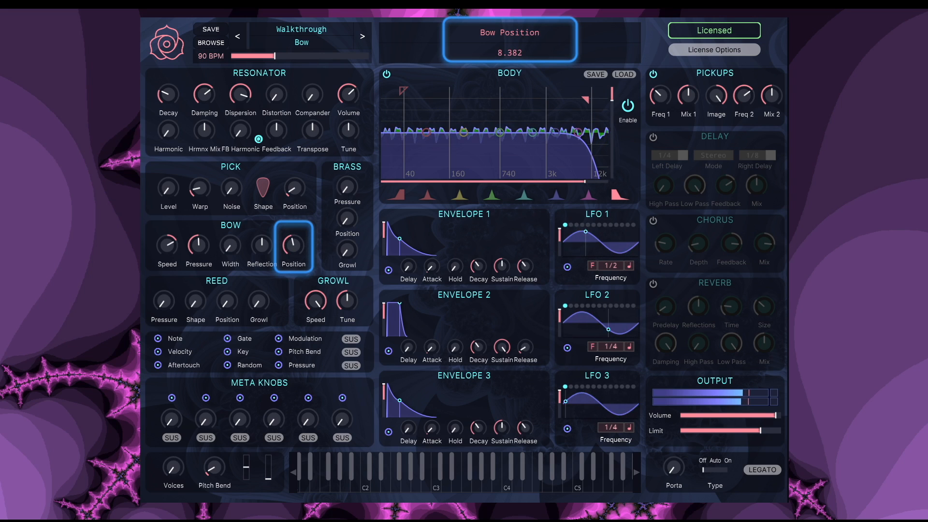
{"action": "left_click_drag", "start_coordinate": [289, 252], "coordinate": [288, 256]}
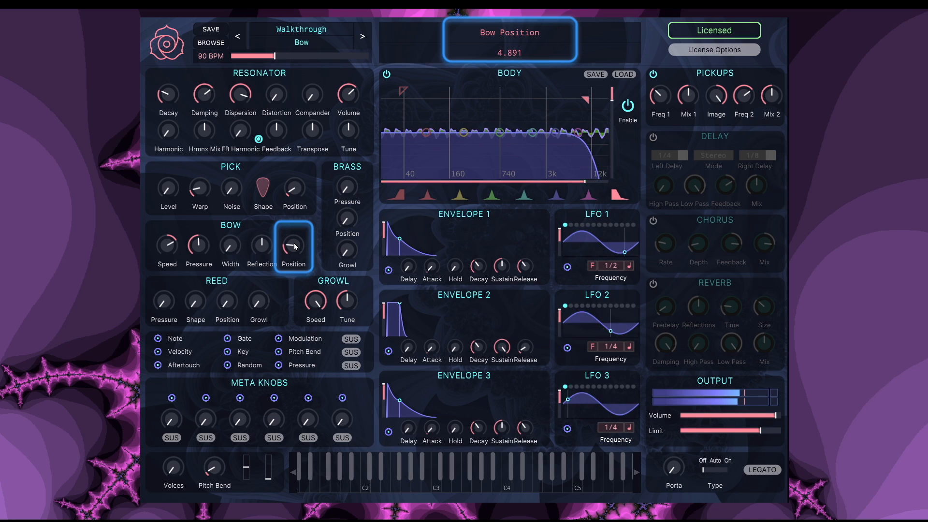
{"action": "scroll", "coordinate": [294, 247], "scroll_direction": "up", "scroll_amount": 2}
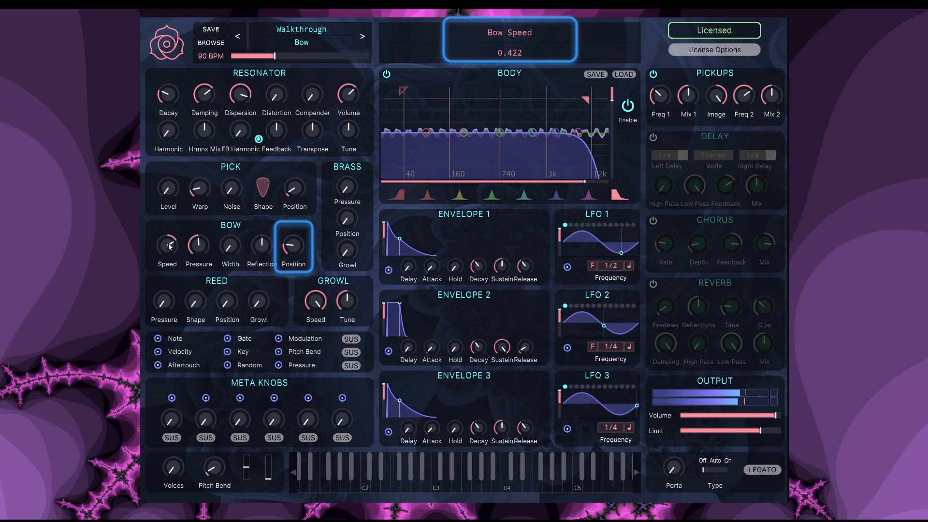
{"action": "left_click_drag", "start_coordinate": [168, 243], "coordinate": [168, 241]}
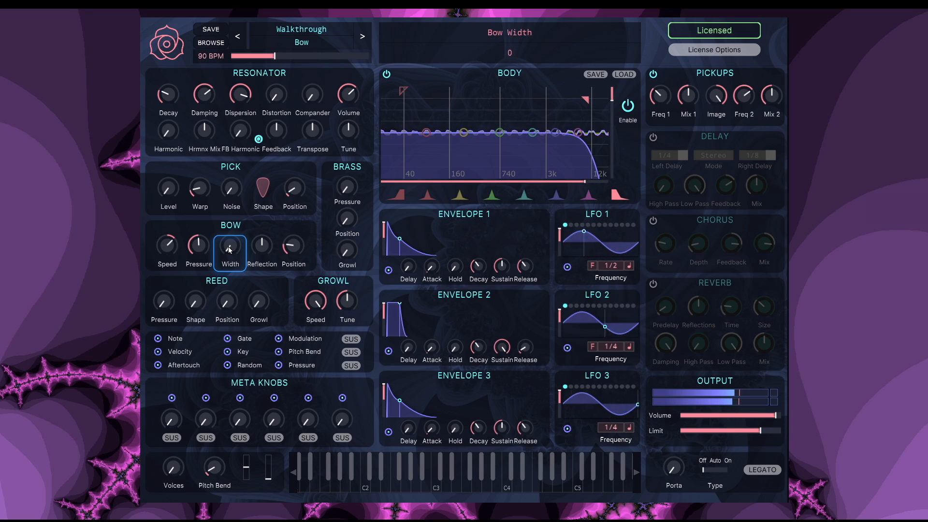
- Try the Bow Width at about 0.458 and return it to minimum, and raise the Bow Reflection past 0.403
{"action": "mouse_move", "coordinate": [229, 249]}
{"action": "left_mouse_down"}
{"action": "mouse_move", "coordinate": [230, 230]}
{"action": "mouse_move", "coordinate": [231, 243]}
{"action": "left_mouse_up"}
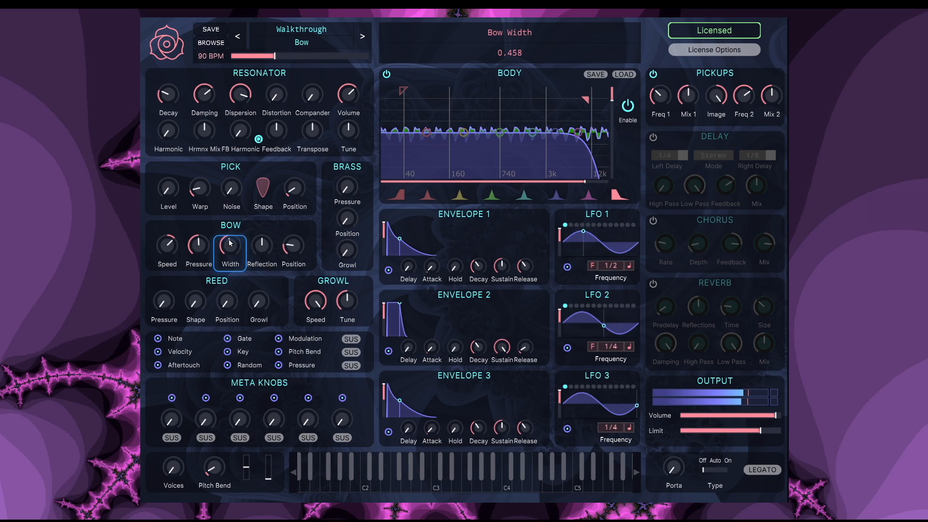
{"action": "left_click_drag", "start_coordinate": [230, 243], "coordinate": [230, 281]}
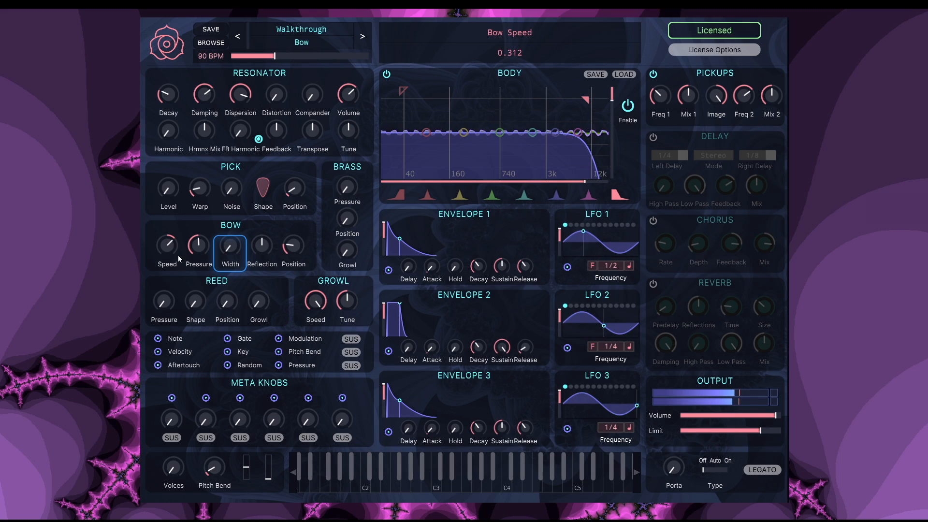
{"action": "left_click", "coordinate": [261, 242]}
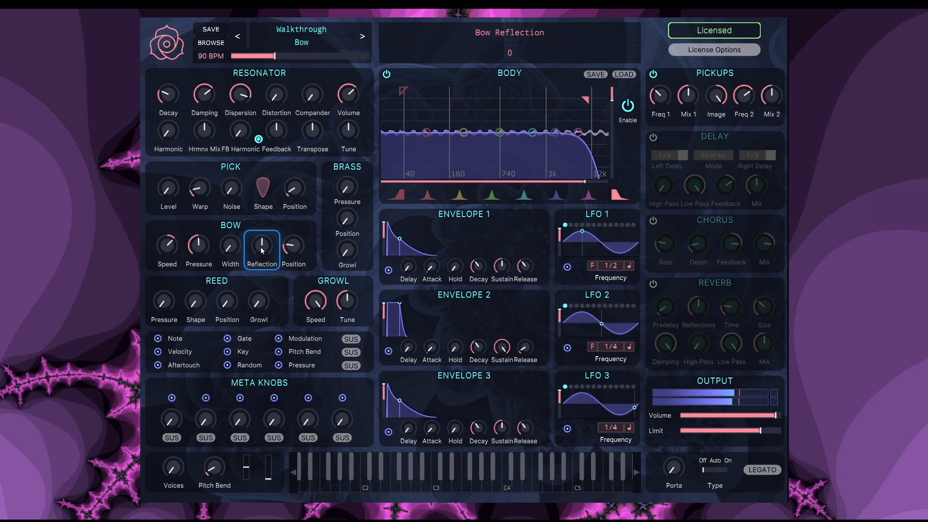
{"action": "left_click_drag", "start_coordinate": [261, 245], "coordinate": [261, 238]}
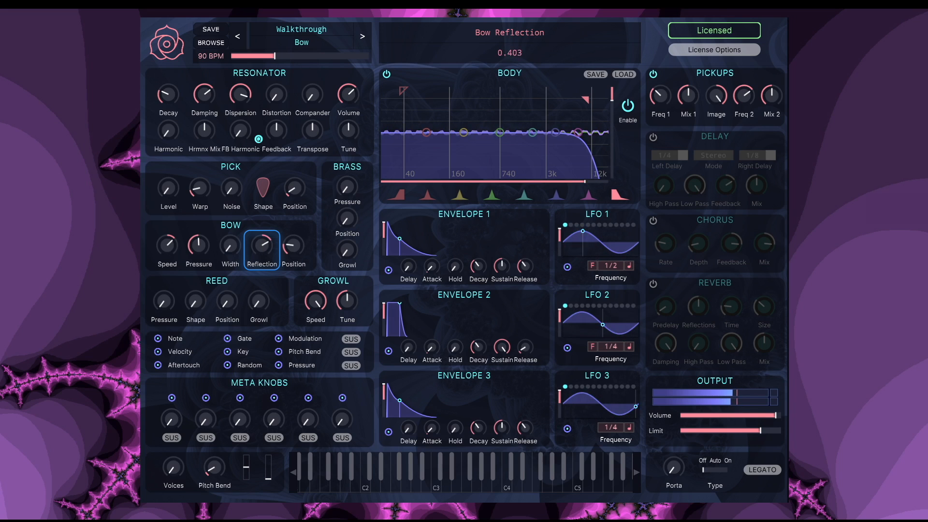
{"action": "left_click_drag", "start_coordinate": [262, 238], "coordinate": [262, 234]}
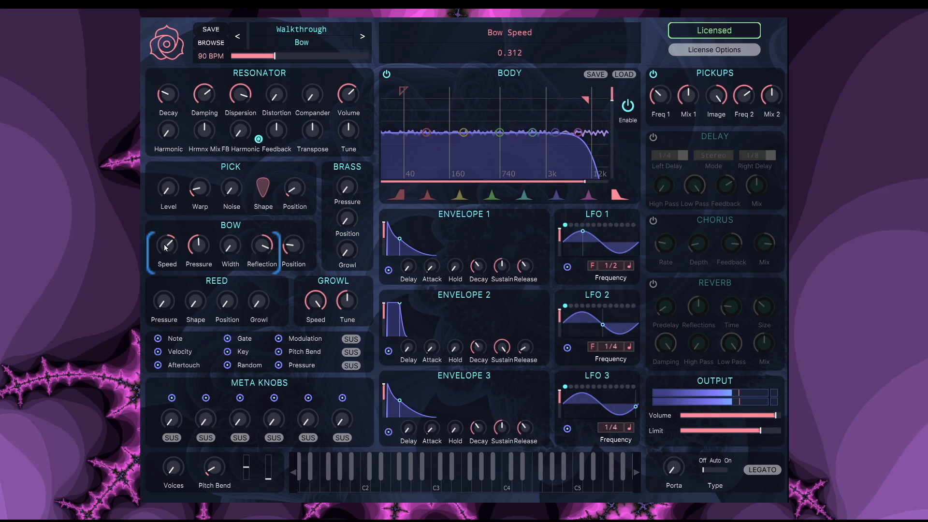
{"action": "left_click_drag", "start_coordinate": [168, 245], "coordinate": [196, 249]}
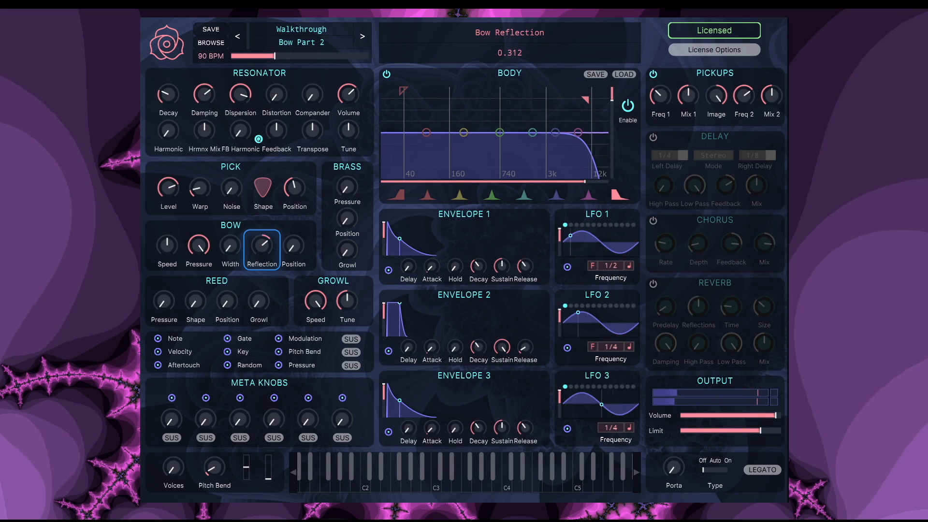
- In the Bow Part 2 preset, raise the Bow Reflection above 0.312 and set the Bow Position to about 2.935
{"action": "left_click_drag", "start_coordinate": [260, 249], "coordinate": [261, 223]}
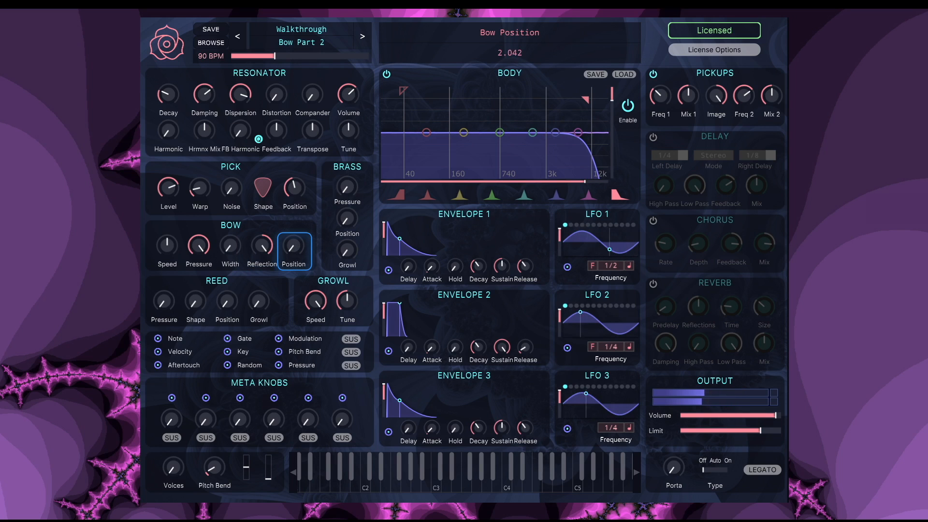
{"action": "left_click_drag", "start_coordinate": [291, 245], "coordinate": [291, 238]}
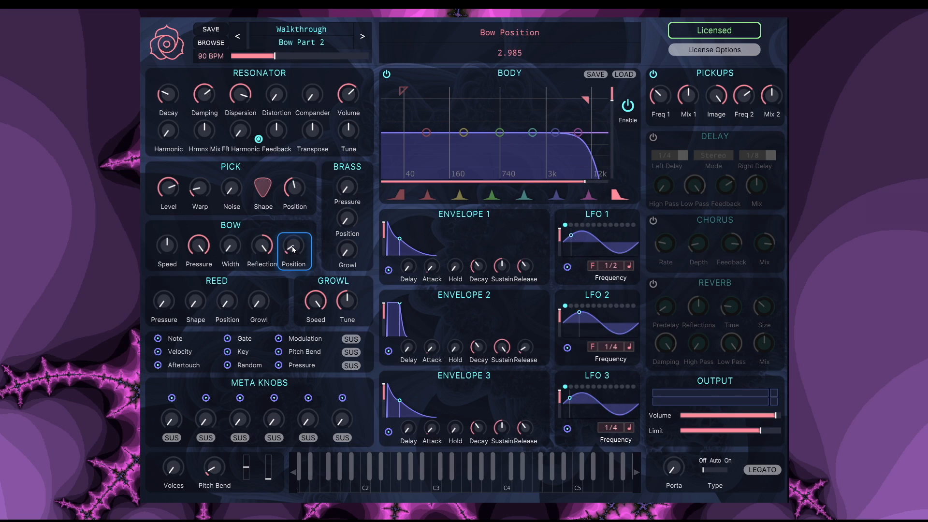
{"action": "scroll", "coordinate": [291, 246], "scroll_direction": "down", "scroll_amount": 5}
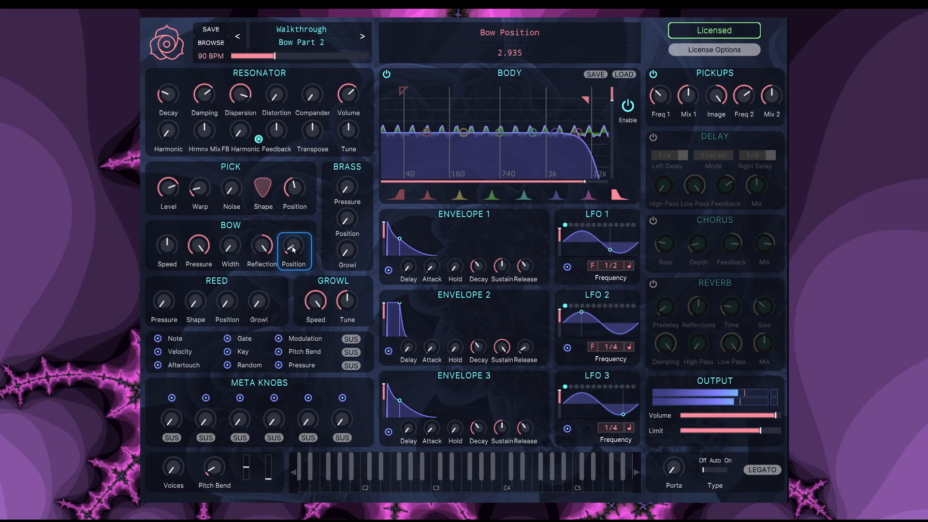
{"action": "scroll", "coordinate": [293, 249], "scroll_direction": "down", "scroll_amount": 1}
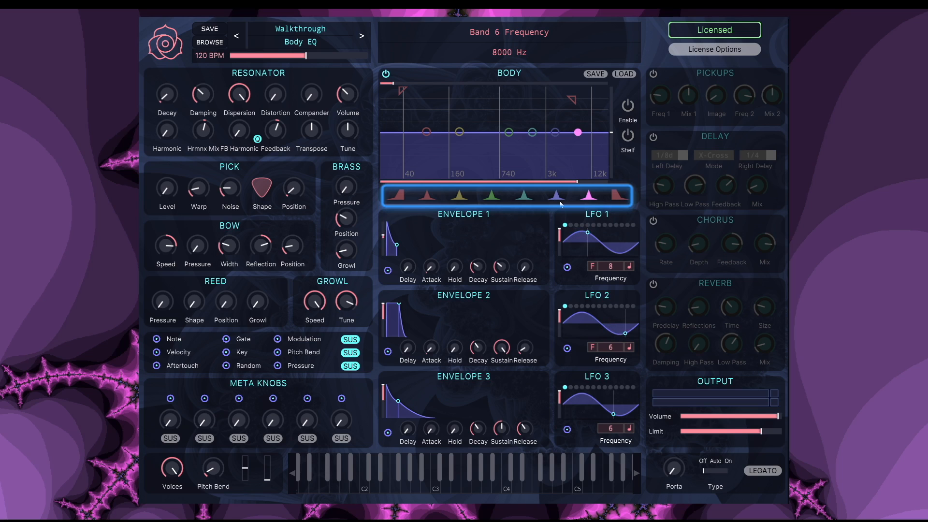
- Select the Body EQ's bands 5, 3 and 6 in turn to look at their frequencies
{"action": "left_click", "coordinate": [558, 201]}
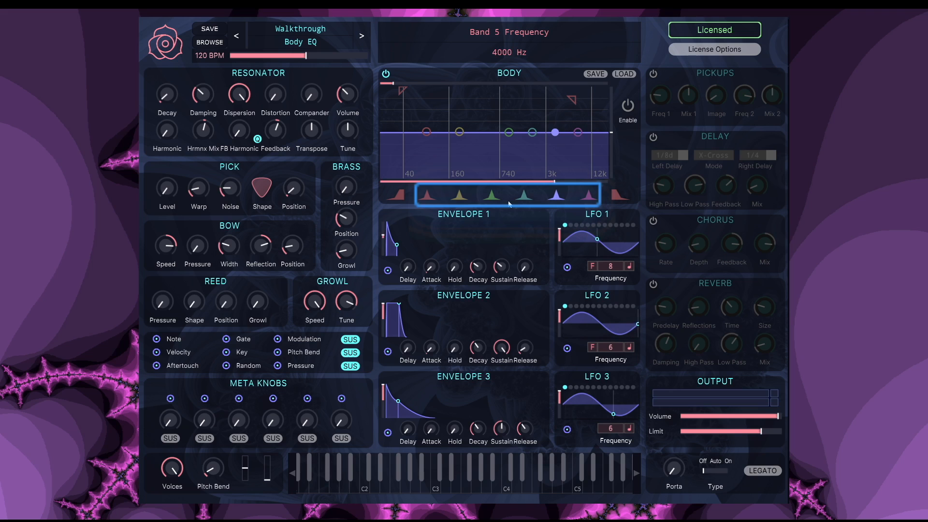
{"action": "left_click", "coordinate": [525, 197]}
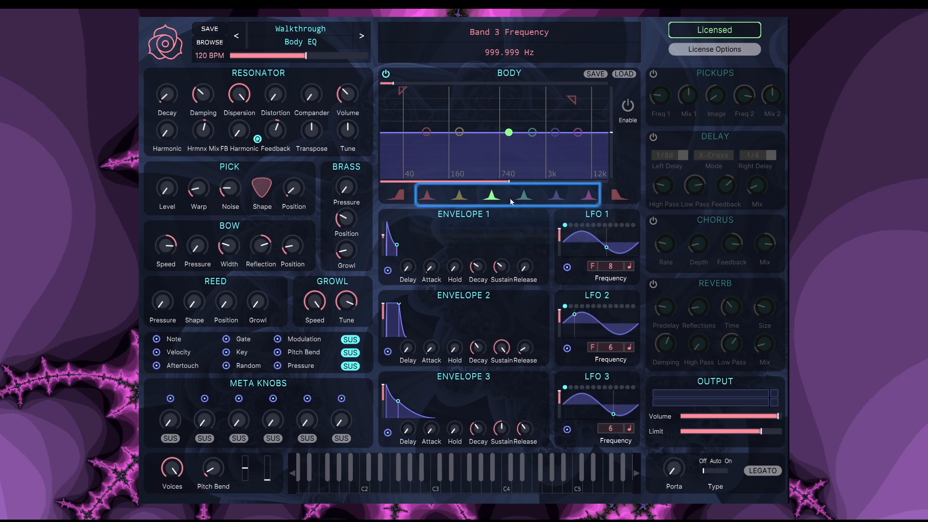
{"action": "left_click", "coordinate": [587, 195]}
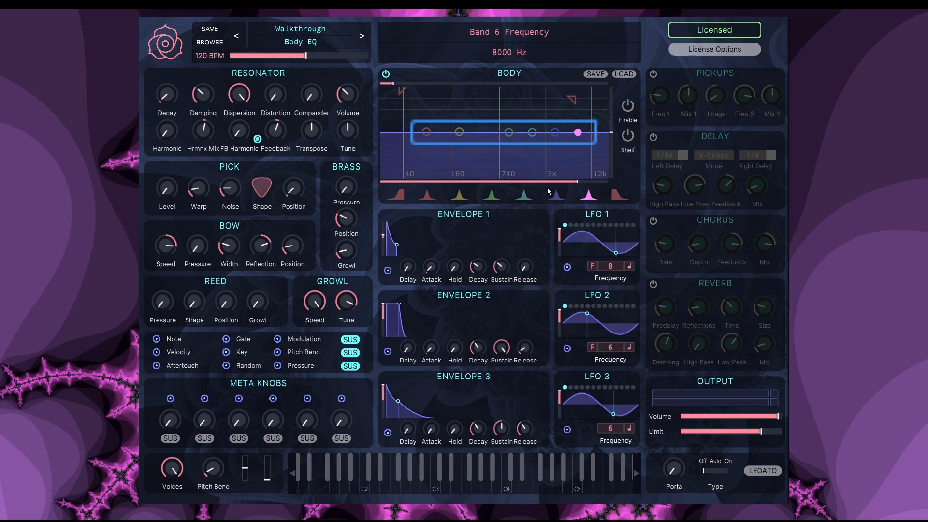
- Enable Body EQ band 5, boost its gain and move its frequency to about 4308.87 Hz
{"action": "left_click", "coordinate": [555, 133]}
{"action": "left_click_drag", "start_coordinate": [556, 134], "coordinate": [556, 119]}
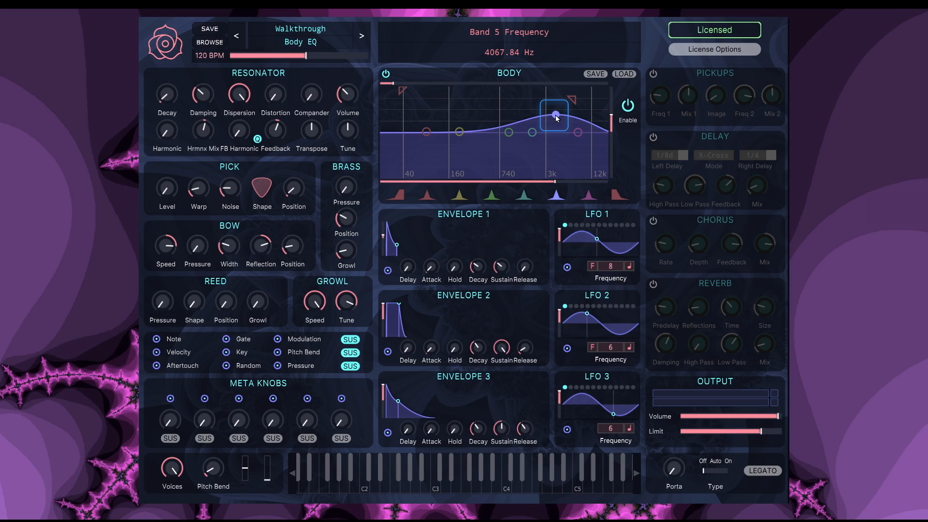
{"action": "double_click", "coordinate": [555, 117]}
{"action": "double_click", "coordinate": [556, 117]}
{"action": "mouse_move", "coordinate": [555, 117]}
{"action": "left_mouse_down"}
{"action": "mouse_move", "coordinate": [421, 109]}
{"action": "mouse_move", "coordinate": [421, 160]}
{"action": "mouse_move", "coordinate": [577, 147]}
{"action": "mouse_move", "coordinate": [585, 98]}
{"action": "mouse_move", "coordinate": [439, 102]}
{"action": "mouse_move", "coordinate": [507, 94]}
{"action": "mouse_move", "coordinate": [558, 107]}
{"action": "left_mouse_up"}
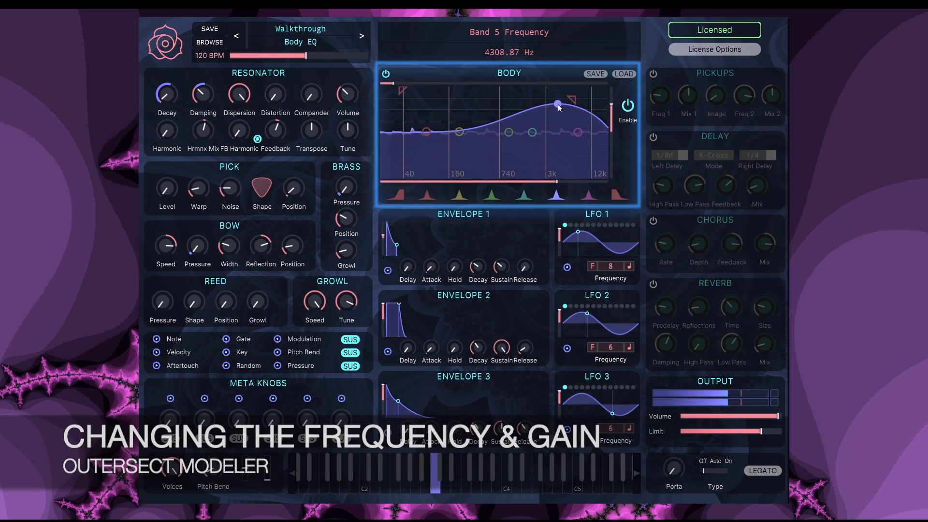
- Sweep band 5's Q to about 60.572 and back to 9.349, and lower its frequency with a gain of about 10.758 dB
{"action": "scroll", "coordinate": [559, 107], "scroll_direction": "up", "scroll_amount": 5}
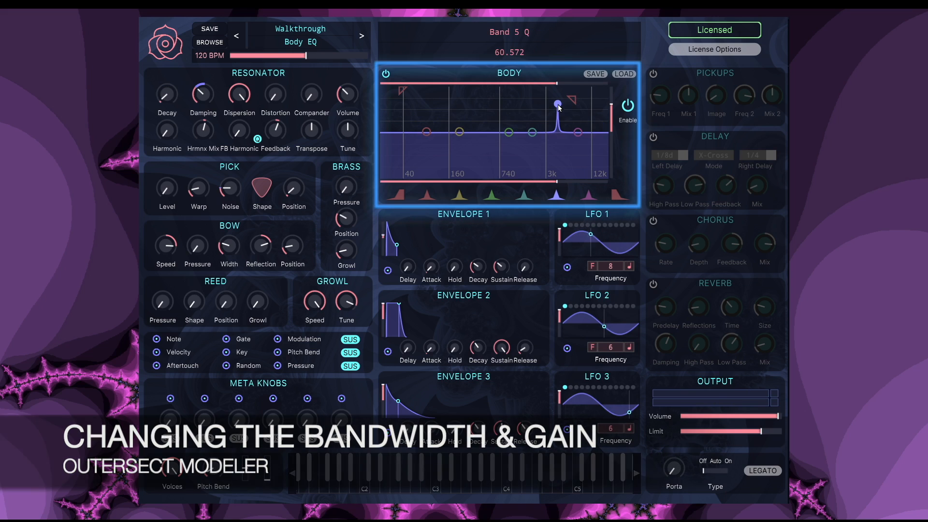
{"action": "left_click_drag", "start_coordinate": [558, 106], "coordinate": [450, 106]}
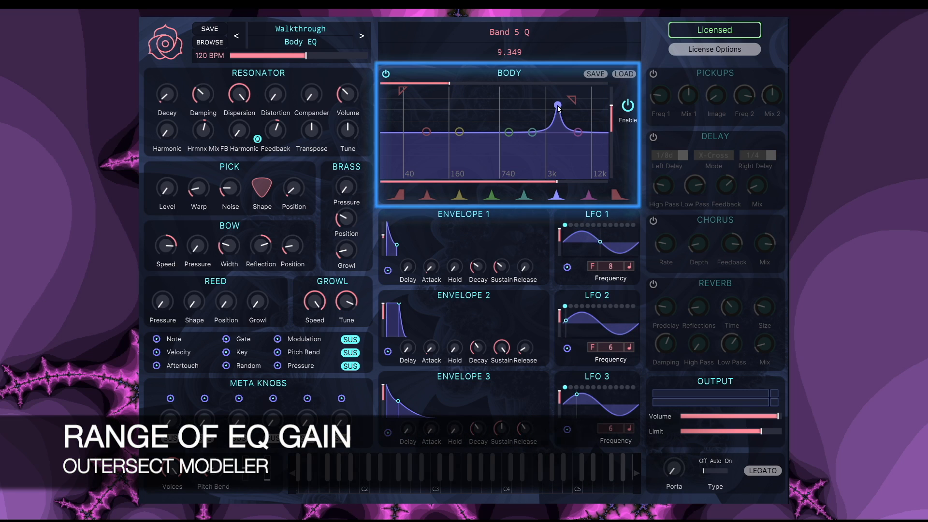
{"action": "mouse_move", "coordinate": [558, 108]}
{"action": "left_mouse_down"}
{"action": "mouse_move", "coordinate": [552, 182]}
{"action": "mouse_move", "coordinate": [542, 116]}
{"action": "left_mouse_up"}
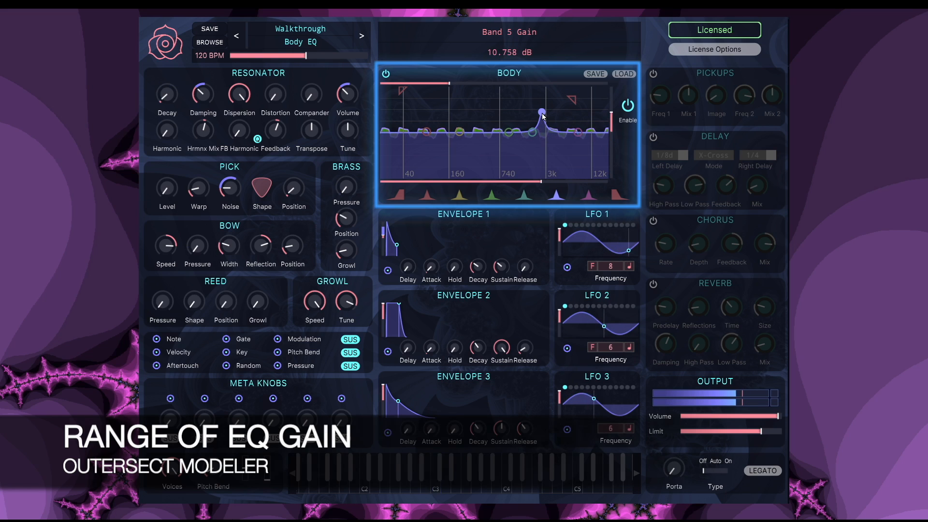
- Sweep band 5's Q from about 50.273 down to 0.2 and up to its maximum, and raise its gain to about 14.731 dB
{"action": "scroll", "coordinate": [542, 115], "scroll_direction": "up", "scroll_amount": 5}
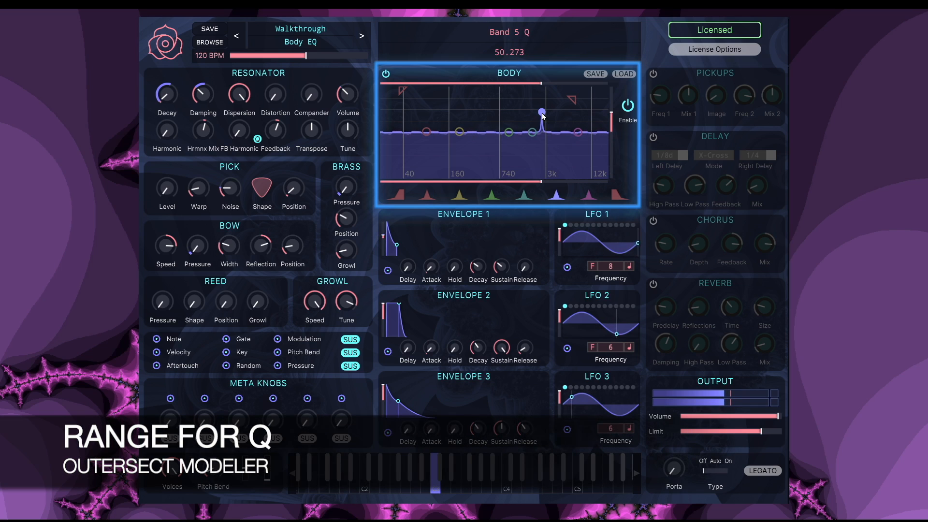
{"action": "scroll", "coordinate": [542, 115], "scroll_direction": "down", "scroll_amount": 10}
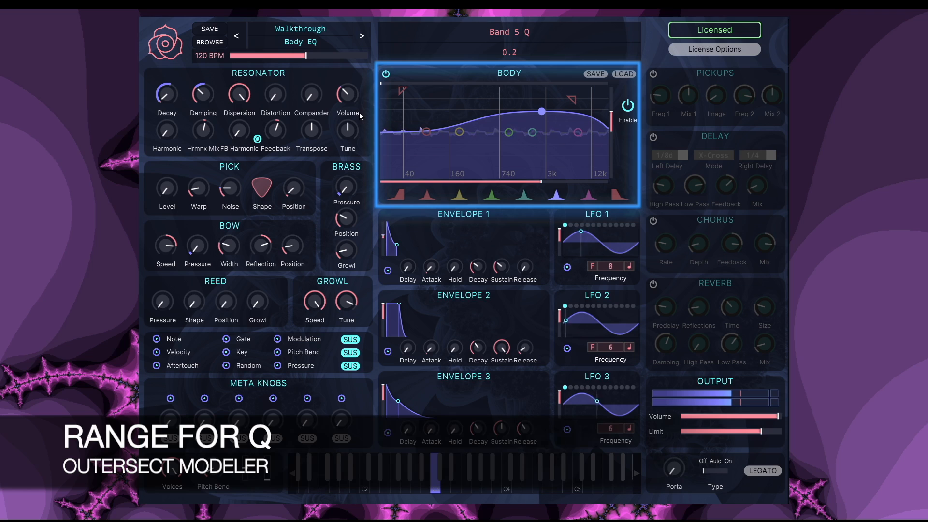
{"action": "left_click_drag", "start_coordinate": [380, 114], "coordinate": [615, 109]}
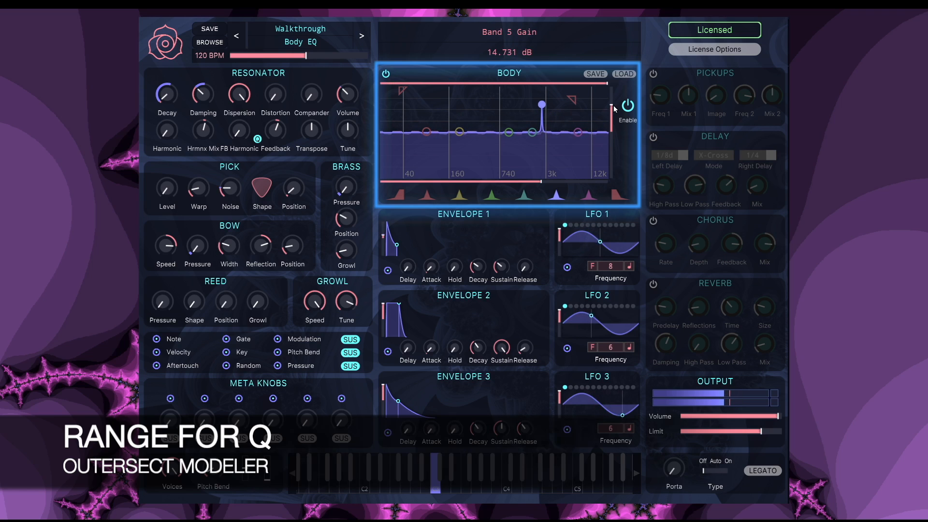
- Set band 5's Q to about 6.86 and its frequency to about 1362.58 Hz, and disable the band
{"action": "left_click_drag", "start_coordinate": [542, 104], "coordinate": [440, 104]}
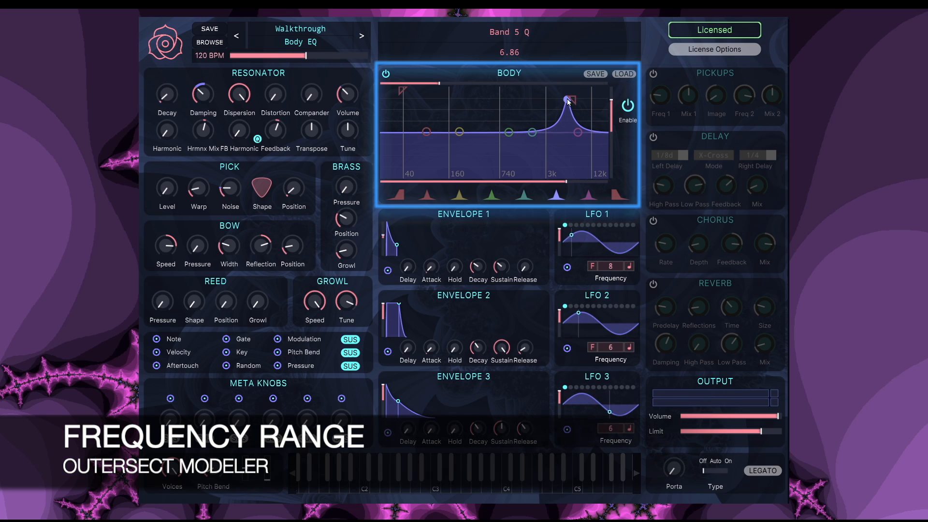
{"action": "left_click_drag", "start_coordinate": [568, 101], "coordinate": [520, 104]}
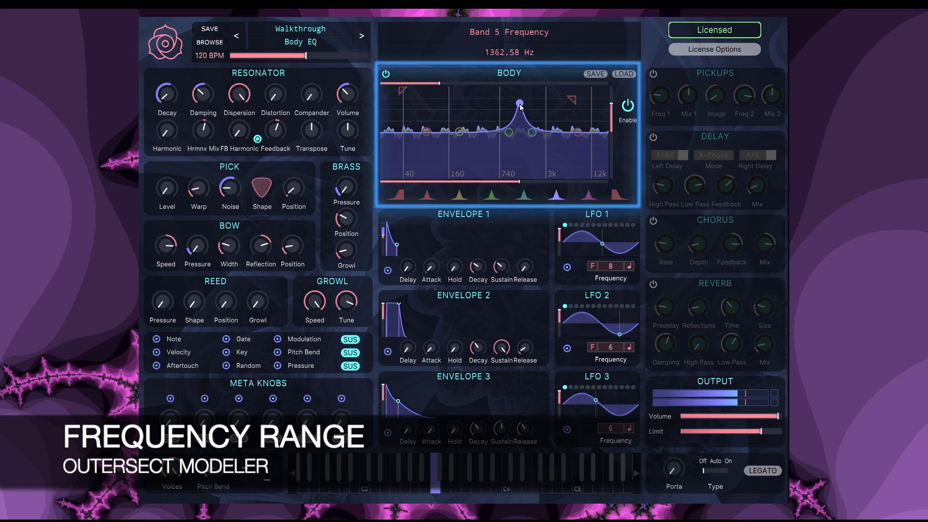
{"action": "left_click", "coordinate": [627, 106]}
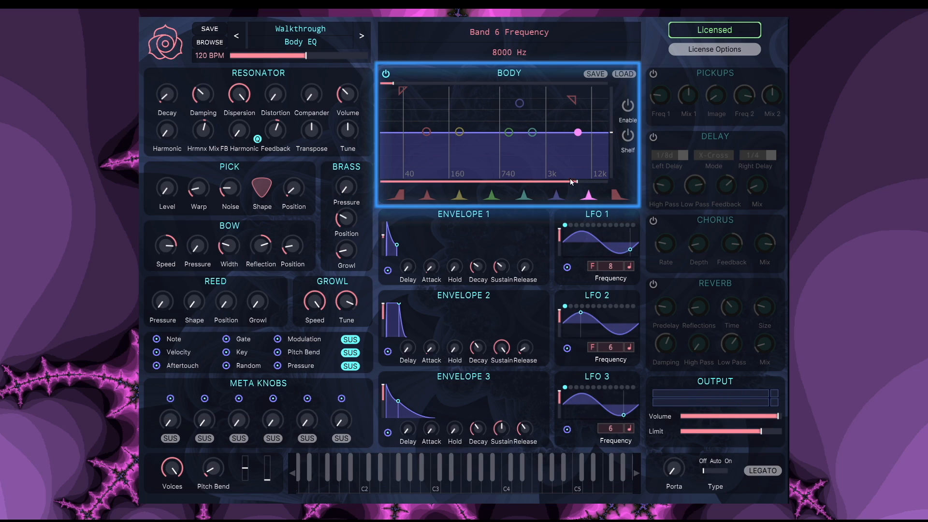
- Enable Body EQ band 6 at about 6571.99 Hz with a gain of about 11.751 dB and a Q of about 12.85
{"action": "left_click_drag", "start_coordinate": [577, 135], "coordinate": [574, 114]}
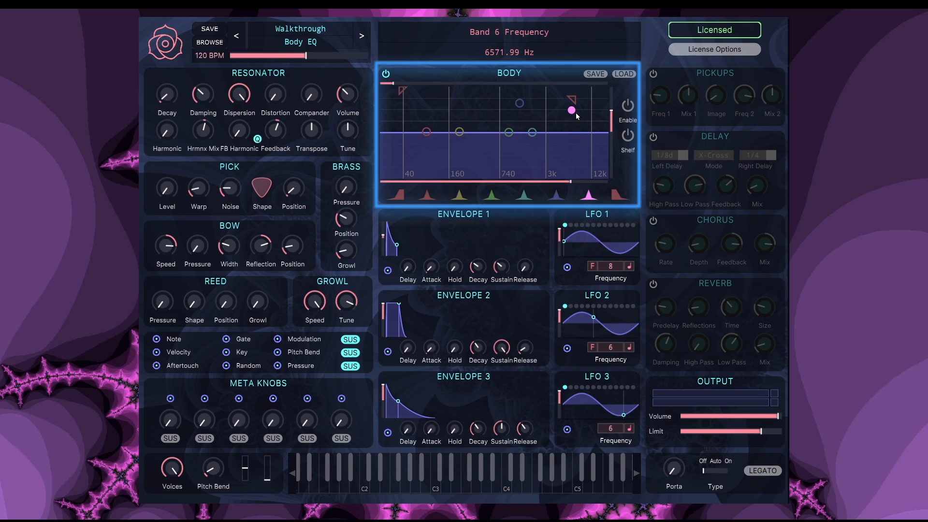
{"action": "left_click", "coordinate": [624, 111]}
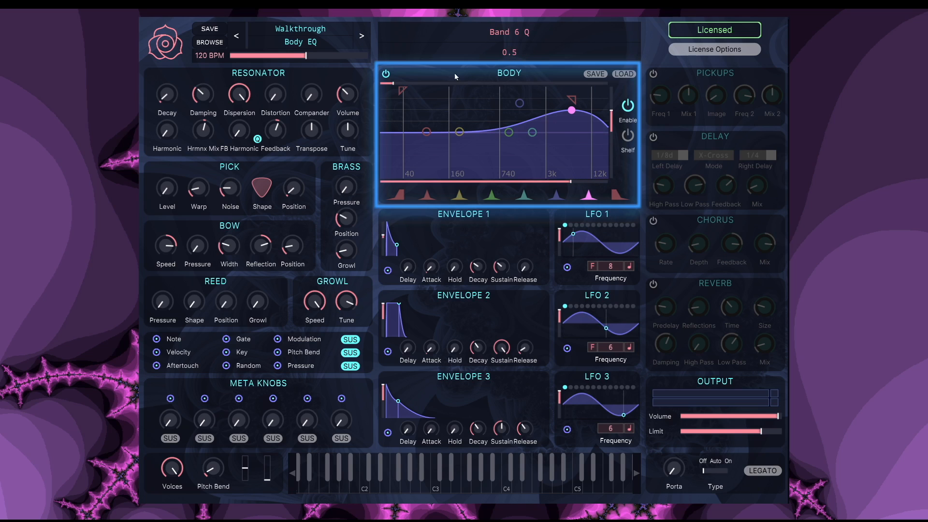
{"action": "left_click_drag", "start_coordinate": [413, 83], "coordinate": [461, 83]}
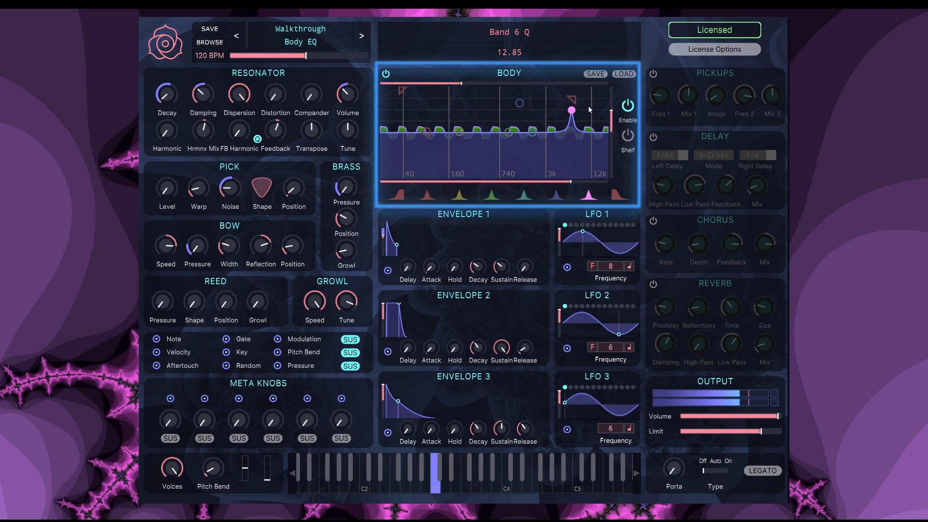
- Toggle band 6's Shelf mode, lower its frequency with a gain of about 14.4 dB, and leave Shelf enabled
{"action": "left_click", "coordinate": [627, 137]}
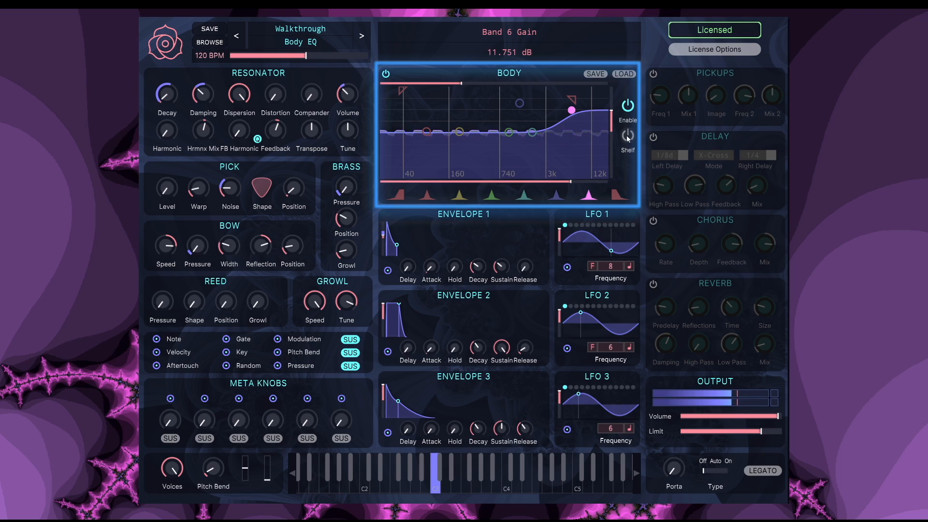
{"action": "left_click", "coordinate": [627, 138]}
{"action": "left_click_drag", "start_coordinate": [573, 112], "coordinate": [531, 104]}
{"action": "left_click", "coordinate": [627, 137]}
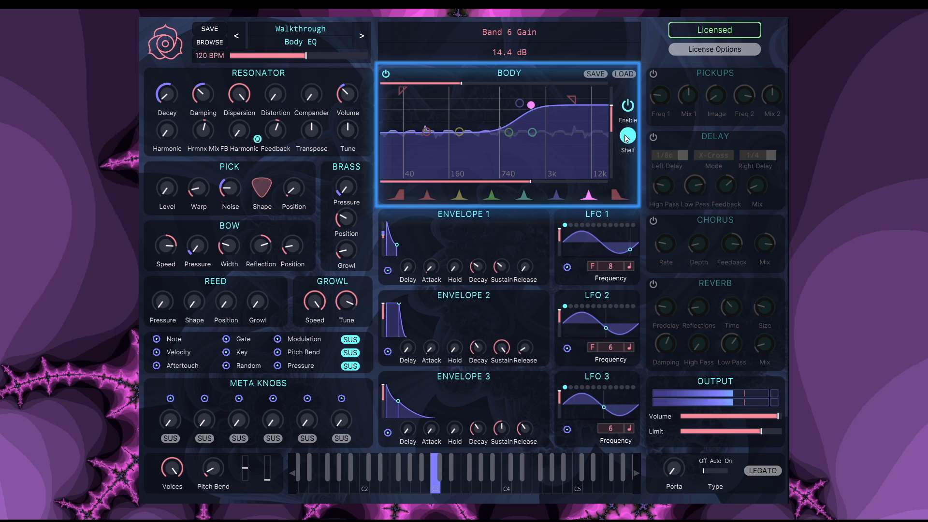
- Turn off band 6's Shelf mode, move the band to a higher frequency with a gain of about 10.096 dB, and disable it
{"action": "left_click", "coordinate": [627, 137]}
{"action": "left_click_drag", "start_coordinate": [534, 107], "coordinate": [568, 114]}
{"action": "left_click", "coordinate": [630, 108]}
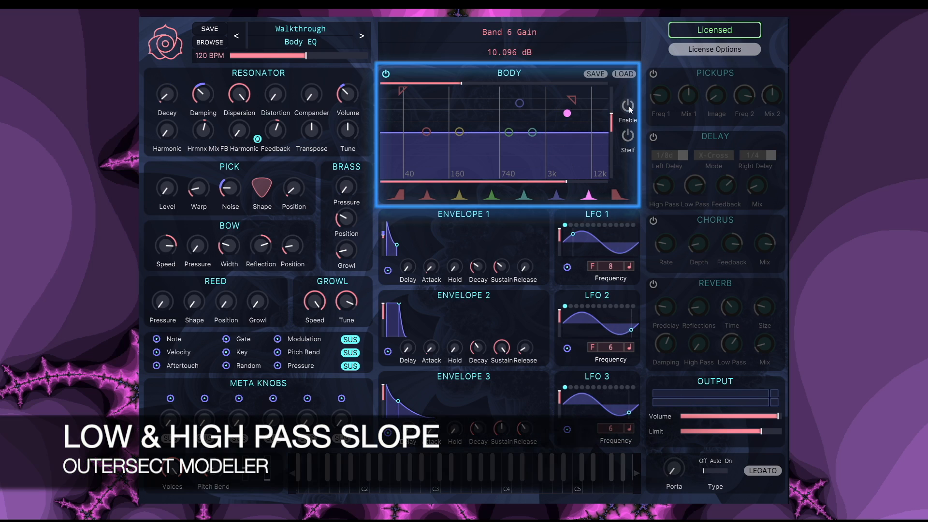
- Enable the Body EQ's High Cut filter and set its slope to -12 dB/Oct
{"action": "left_click", "coordinate": [617, 195]}
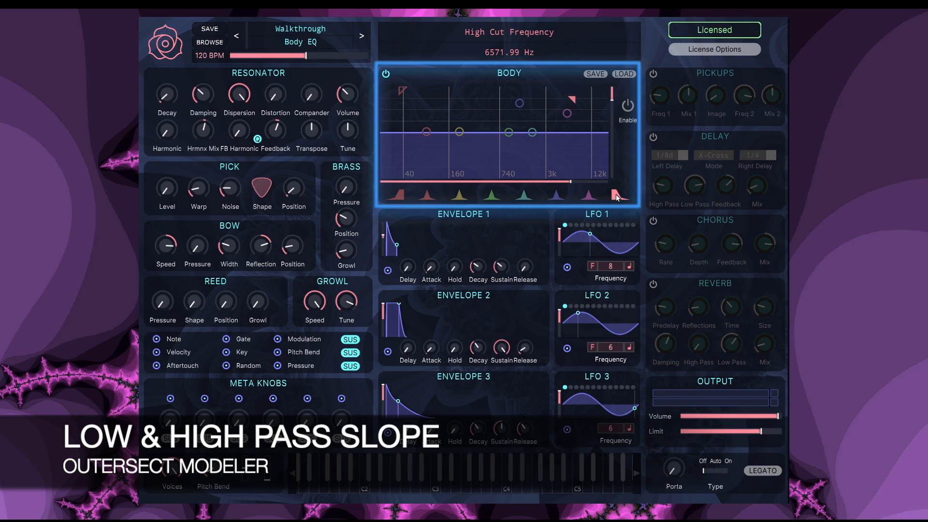
{"action": "left_click_drag", "start_coordinate": [617, 192], "coordinate": [615, 150]}
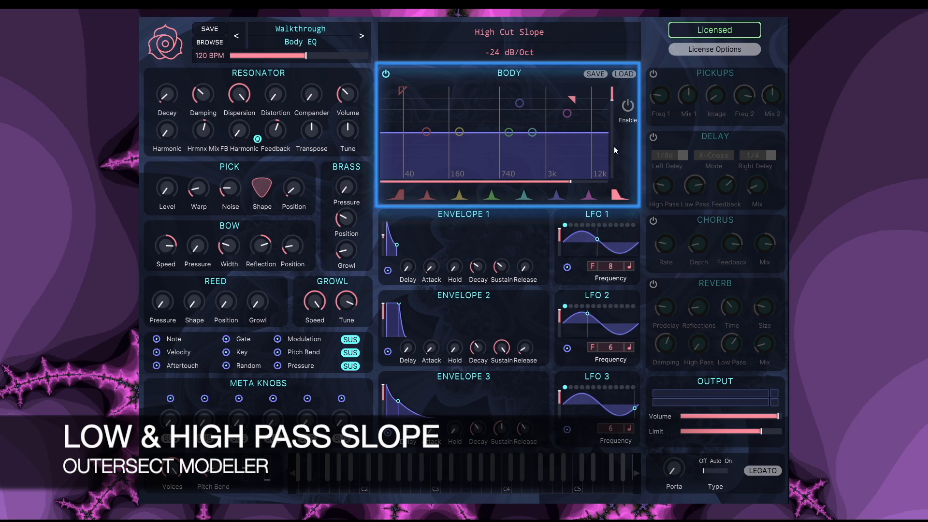
{"action": "left_click", "coordinate": [619, 106]}
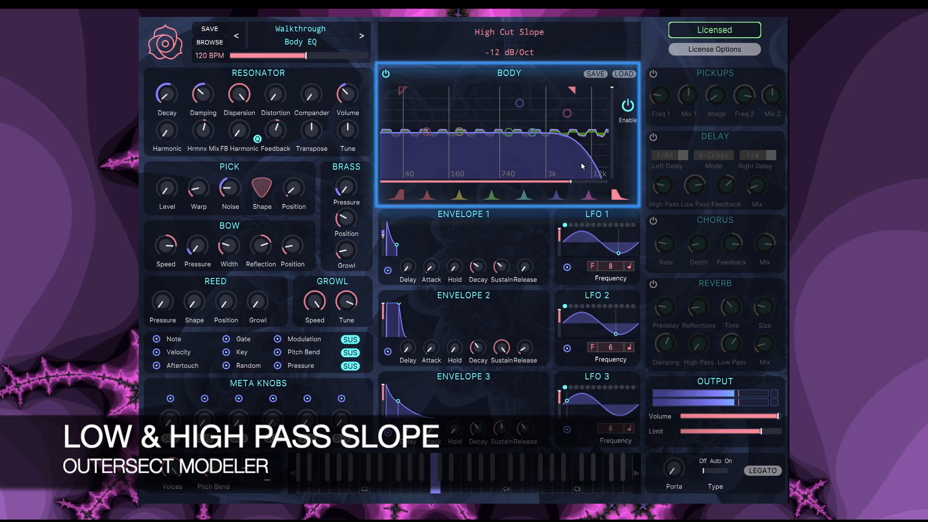
- Steepen the High Cut slope to its maximum, and sweep its frequency down to about 2983.72 Hz and back up
{"action": "left_click_drag", "start_coordinate": [570, 184], "coordinate": [546, 181]}
{"action": "left_click_drag", "start_coordinate": [611, 91], "coordinate": [604, 166]}
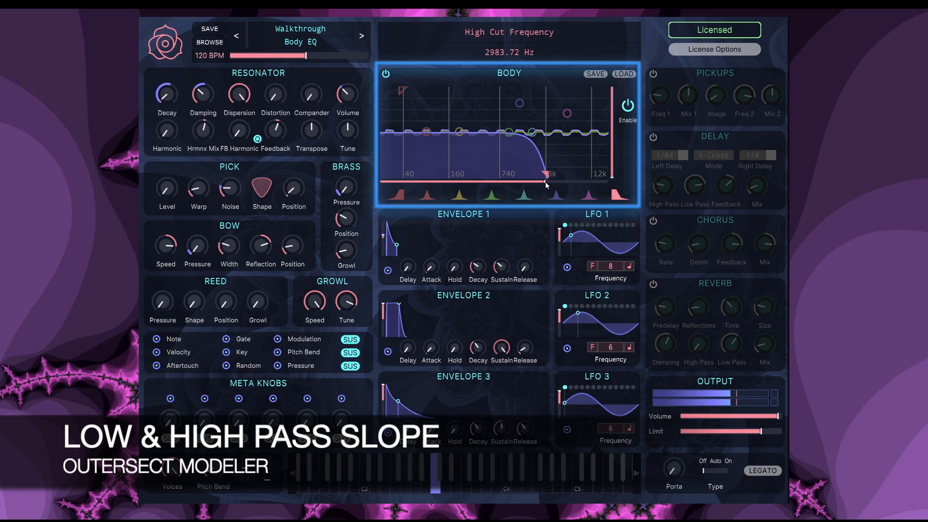
{"action": "left_click_drag", "start_coordinate": [547, 182], "coordinate": [586, 178]}
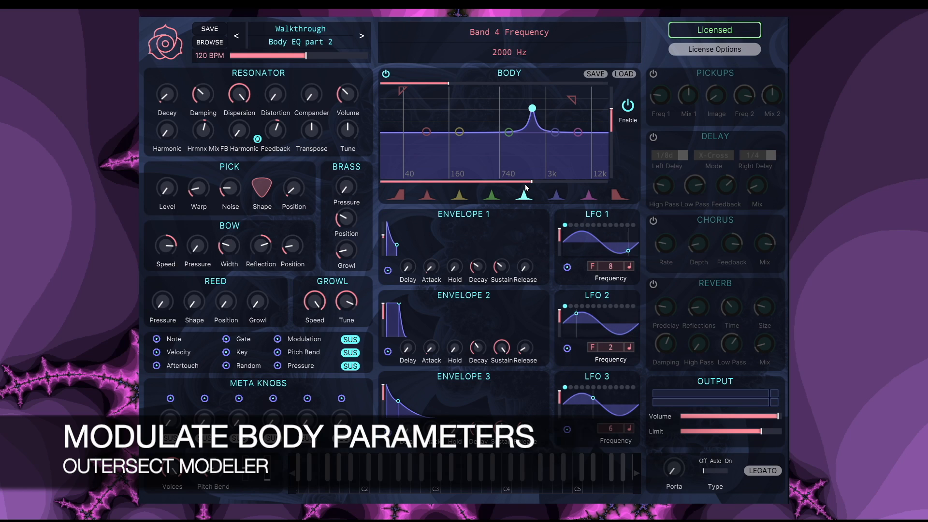
- Lower Body EQ band 4's frequency to about 726.475 Hz and route LFO 2 to modulate that frequency
{"action": "left_click_drag", "start_coordinate": [526, 188], "coordinate": [517, 198]}
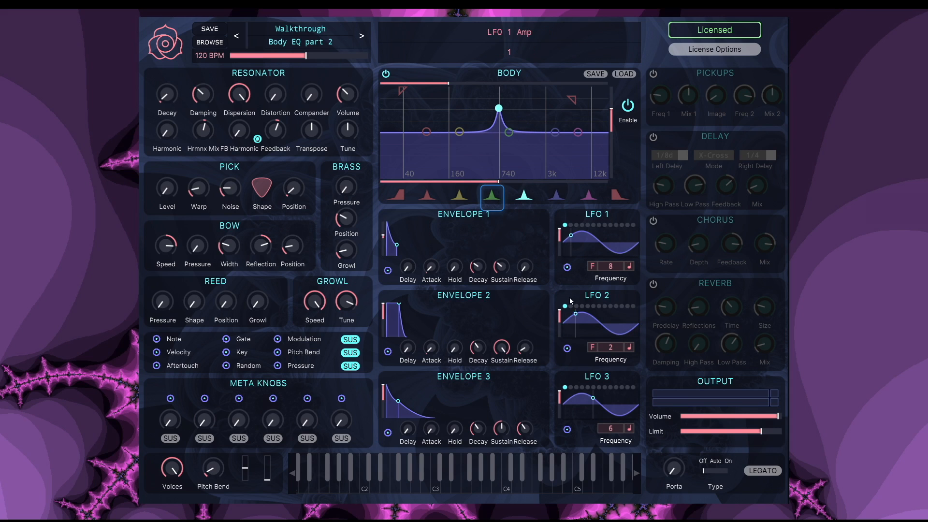
{"action": "left_click_drag", "start_coordinate": [567, 349], "coordinate": [505, 184]}
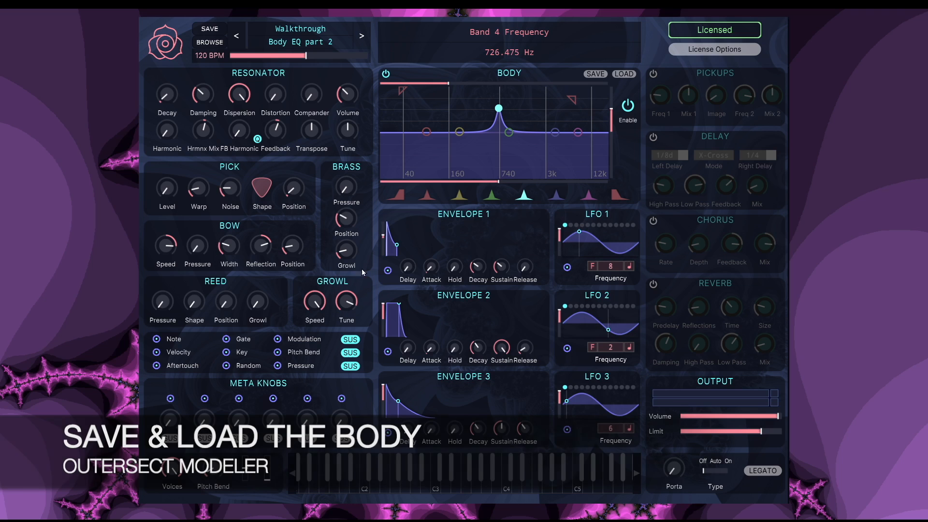
- Load the Body preset "EE to OO on Knob 1" from the Vowels category and close the preset browser
{"action": "left_click", "coordinate": [624, 74]}
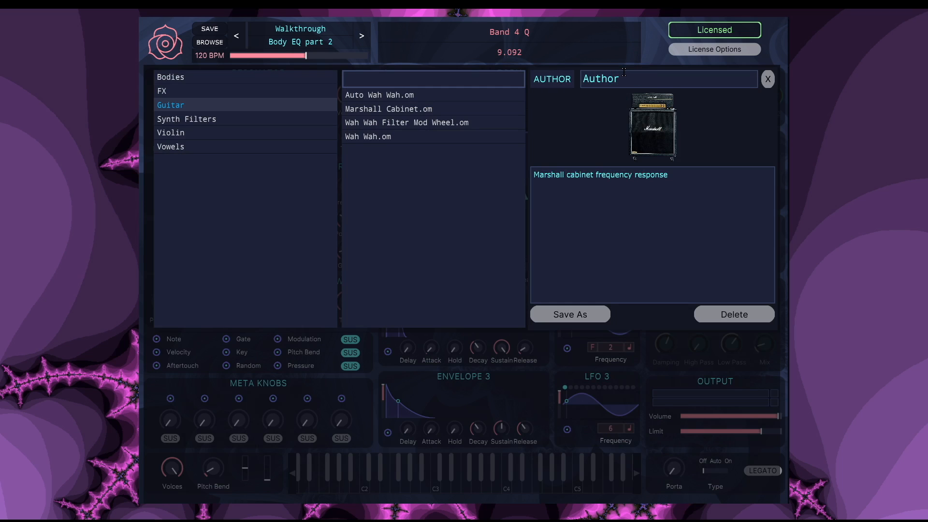
{"action": "left_click", "coordinate": [239, 144]}
{"action": "left_click", "coordinate": [236, 107]}
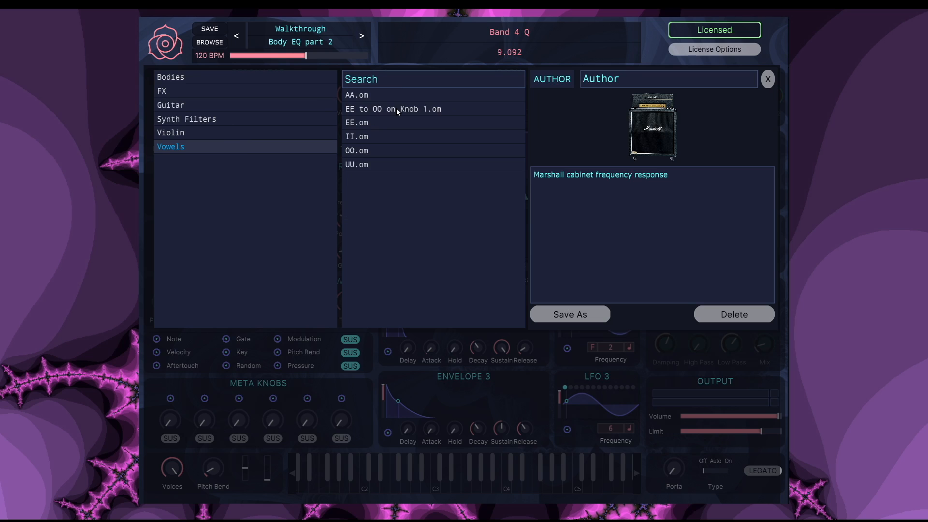
{"action": "left_click", "coordinate": [454, 107]}
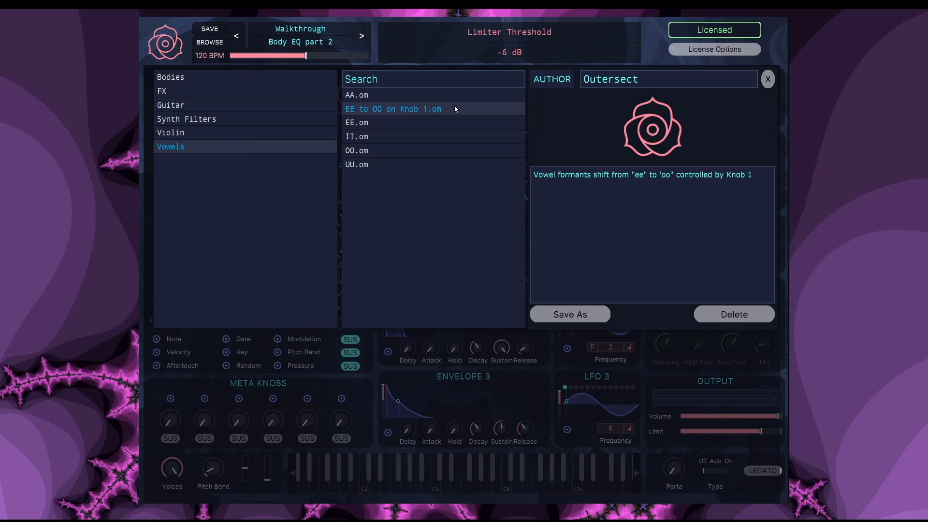
{"action": "left_click", "coordinate": [768, 79]}
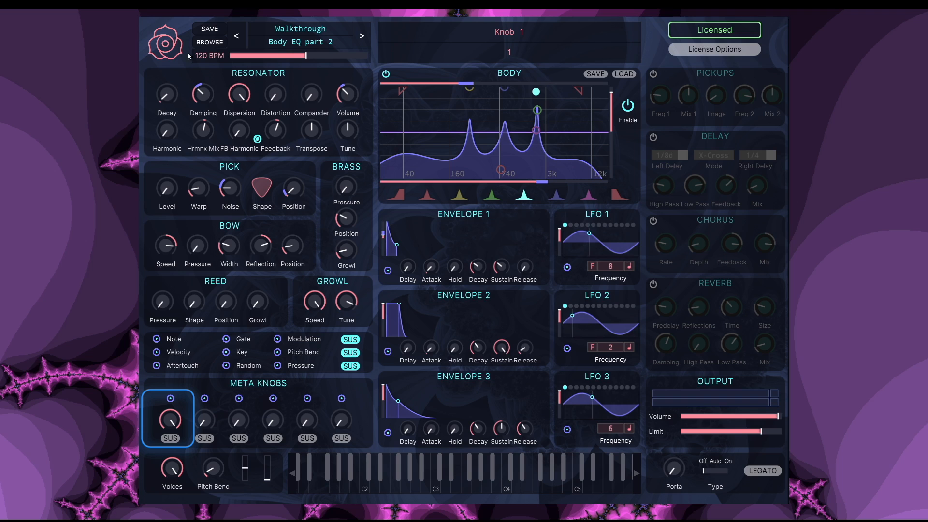
- Load the Body preset "24 dB Low Pass Filter" from the Synth Filters category and close the preset browser
{"action": "left_click", "coordinate": [630, 74]}
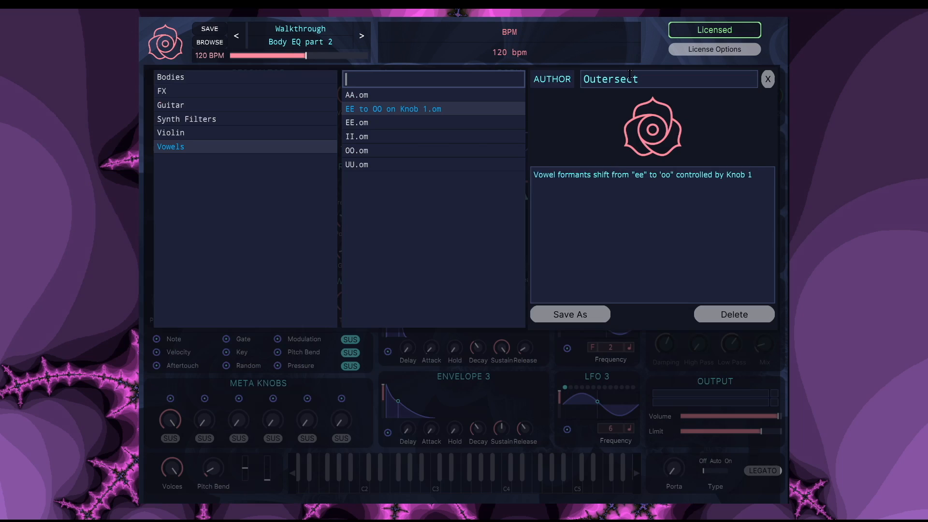
{"action": "left_click", "coordinate": [236, 119]}
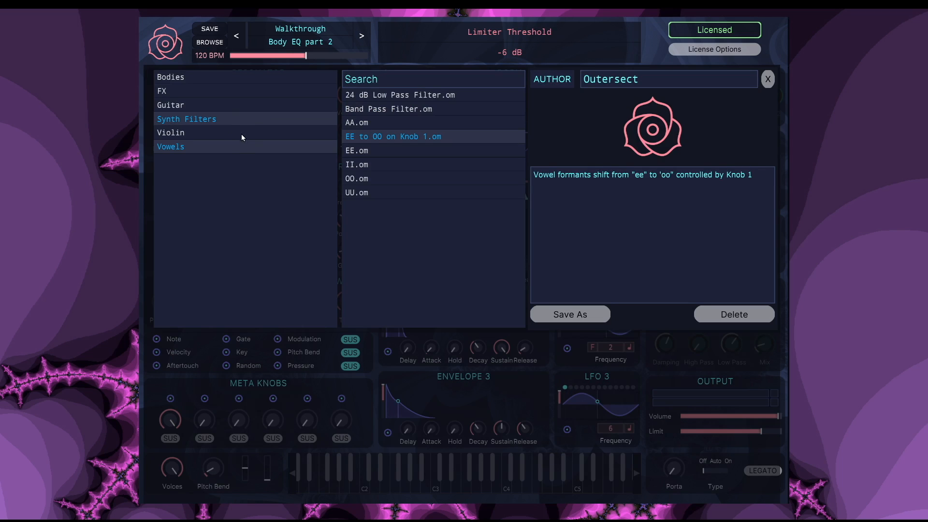
{"action": "left_click", "coordinate": [246, 148]}
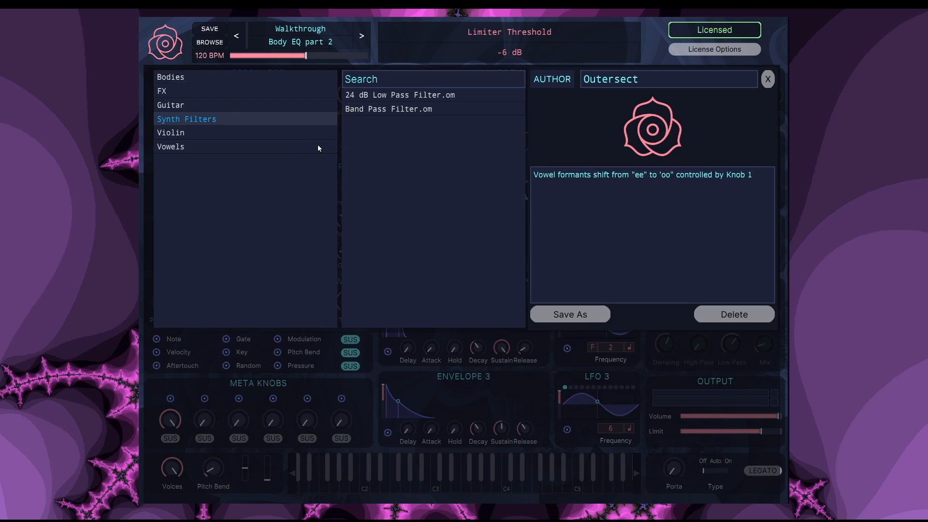
{"action": "left_click", "coordinate": [393, 96]}
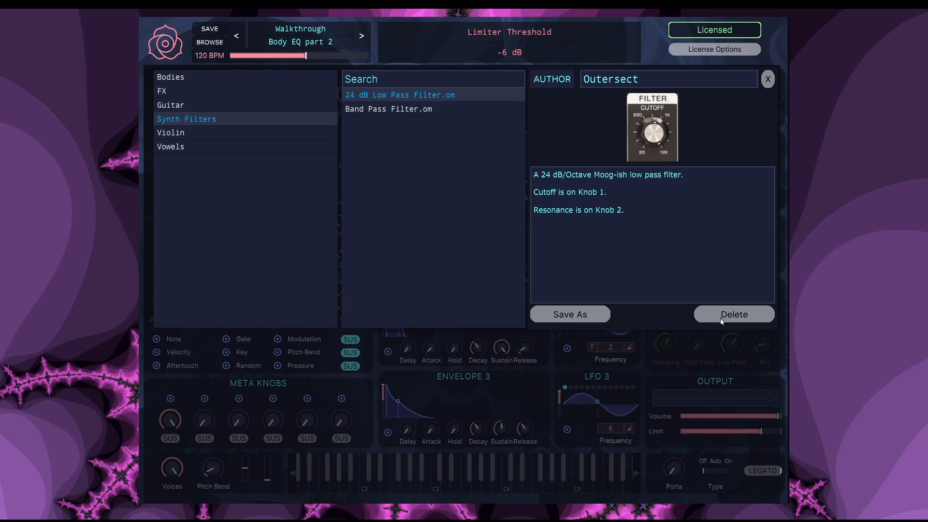
{"action": "left_click", "coordinate": [769, 81]}
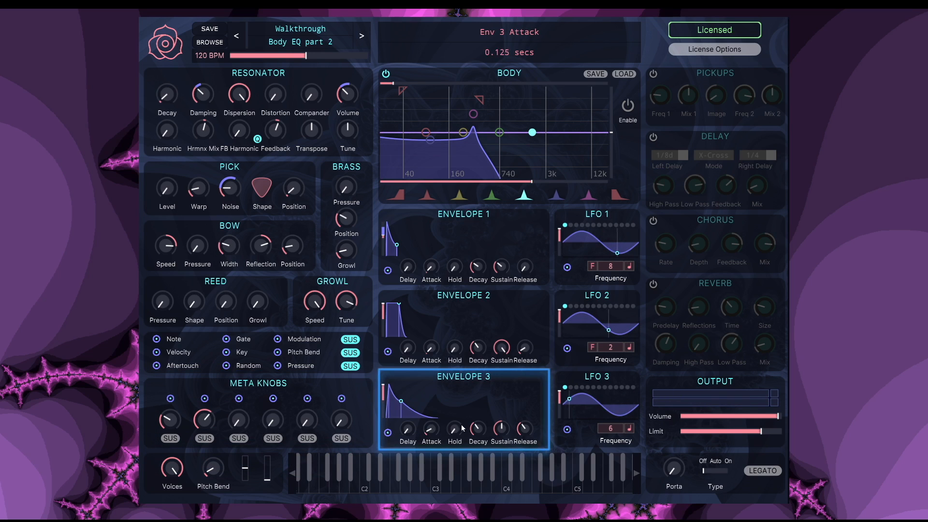
- Lower Envelope 3's Sustain and route Envelope 3 to modulate meta Knob 1
{"action": "left_click_drag", "start_coordinate": [501, 428], "coordinate": [500, 458]}
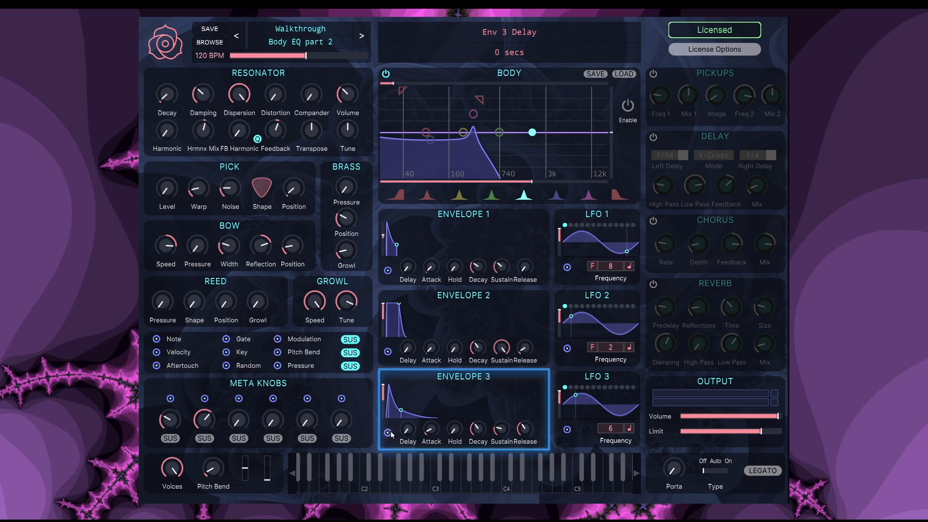
{"action": "left_click_drag", "start_coordinate": [389, 434], "coordinate": [169, 419]}
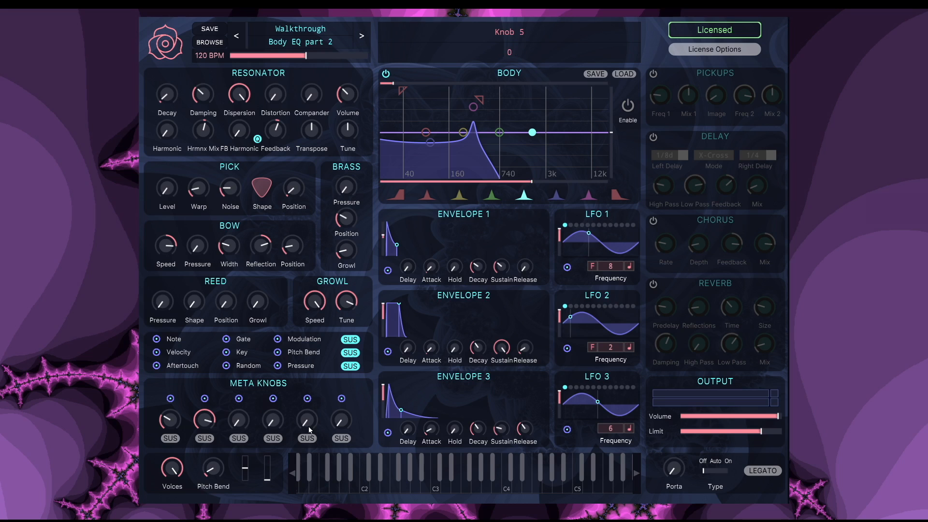
- Switch off the Body section and adjust the Resonator's Damping and Harmonic controls, leaving Harmonic at 1
{"action": "left_click", "coordinate": [386, 74]}
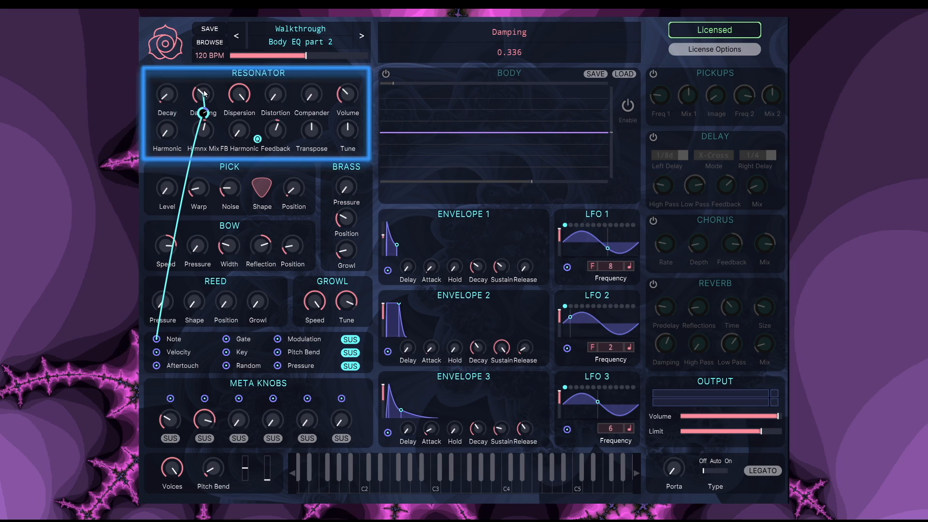
{"action": "left_click_drag", "start_coordinate": [202, 94], "coordinate": [196, 247]}
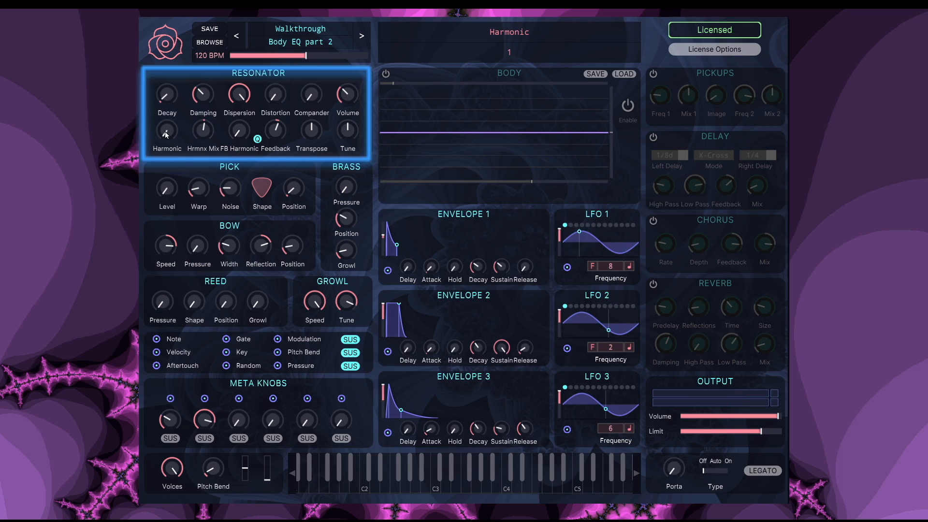
{"action": "mouse_move", "coordinate": [164, 132]}
{"action": "left_mouse_down"}
{"action": "mouse_move", "coordinate": [164, 121]}
{"action": "mouse_move", "coordinate": [207, 130]}
{"action": "mouse_move", "coordinate": [207, 116]}
{"action": "mouse_move", "coordinate": [207, 124]}
{"action": "mouse_move", "coordinate": [165, 132]}
{"action": "mouse_move", "coordinate": [165, 141]}
{"action": "left_mouse_up"}
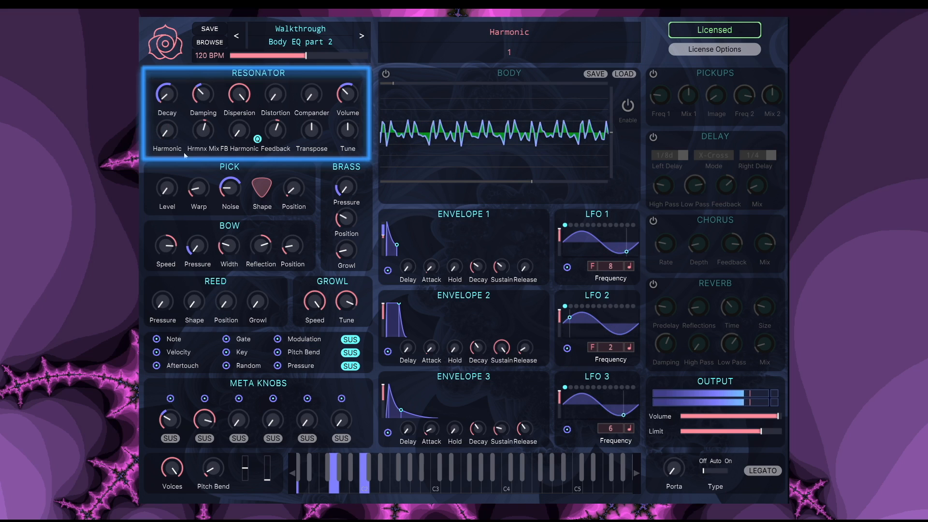
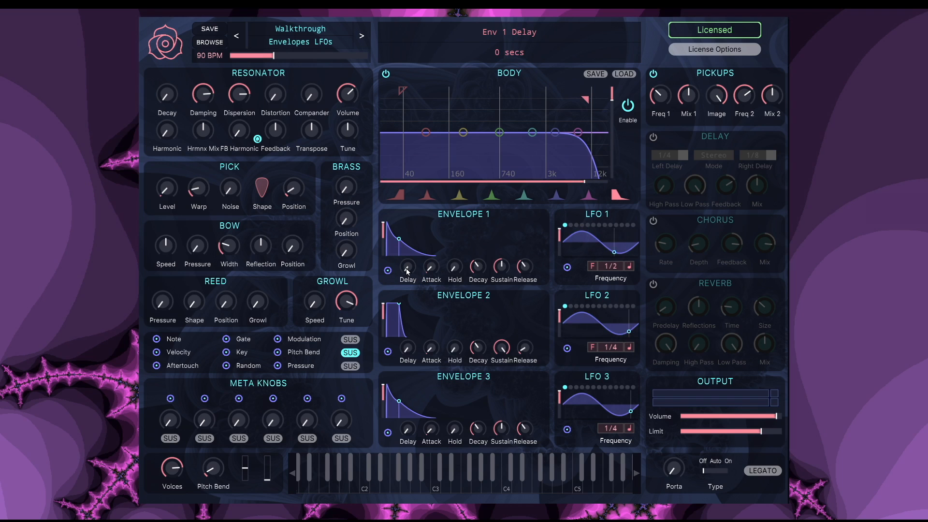
- Route Envelope 1 to modulate the Pick Level and the Bow's Speed and Pressure
{"action": "left_click_drag", "start_coordinate": [388, 272], "coordinate": [165, 247]}
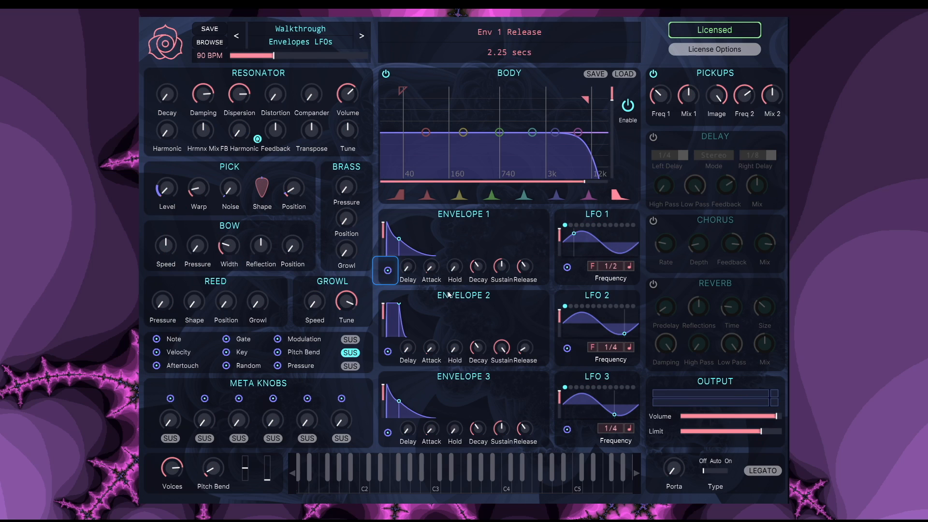
{"action": "mouse_move", "coordinate": [385, 276]}
{"action": "left_click_drag", "start_coordinate": [387, 272], "coordinate": [197, 248]}
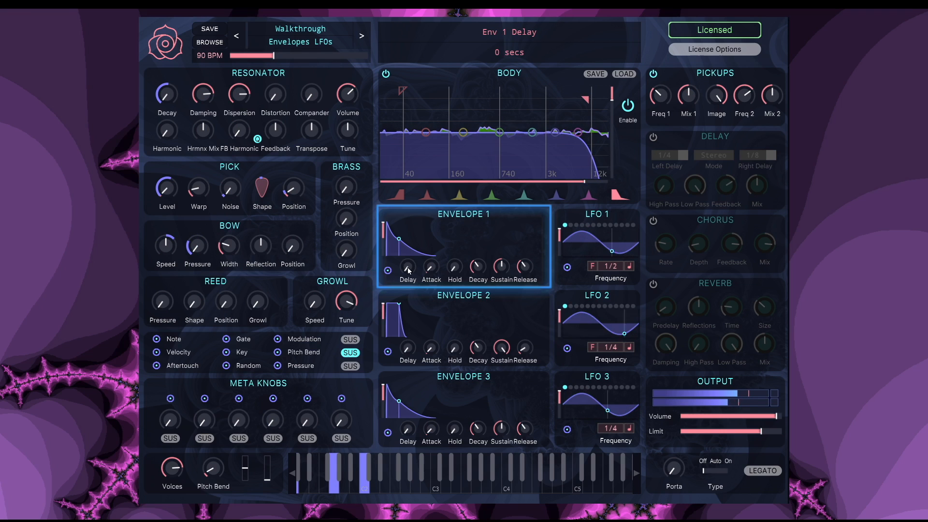
- Raise Envelope 1's Delay and Attack to vary its onset, and return both to 0 secs
{"action": "left_click_drag", "start_coordinate": [408, 271], "coordinate": [432, 298]}
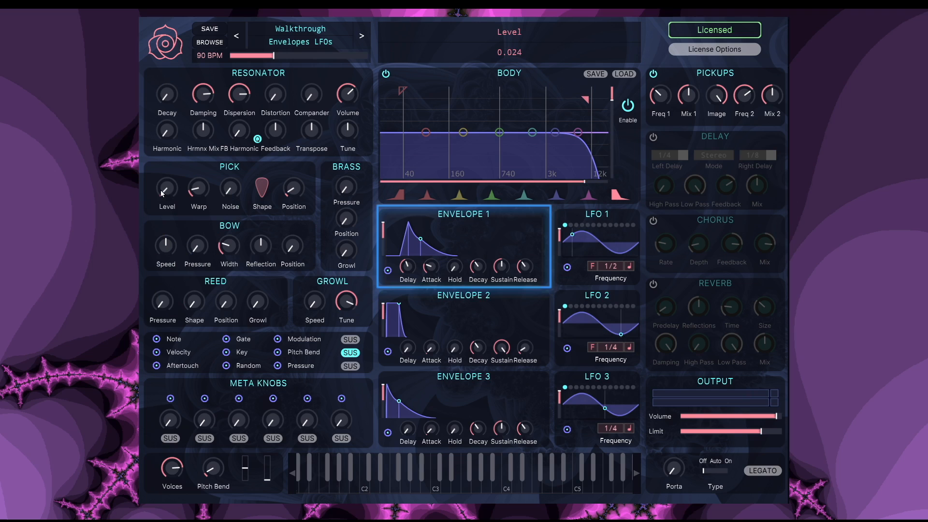
{"action": "left_click_drag", "start_coordinate": [405, 264], "coordinate": [406, 309]}
{"action": "left_click_drag", "start_coordinate": [428, 269], "coordinate": [428, 309]}
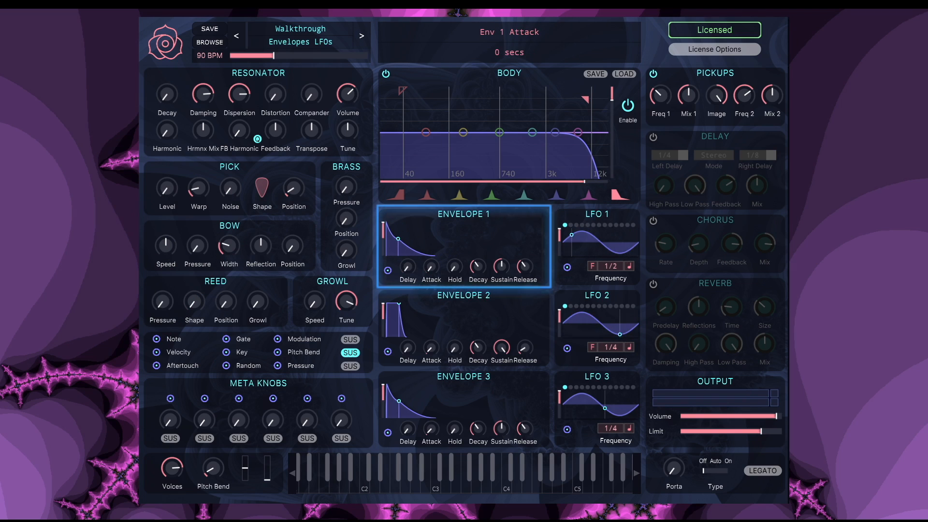
- Turn Envelope 1's Decay, Sustain and Release down to their minimum and set its Attack to about 0.093 secs
{"action": "left_click_drag", "start_coordinate": [477, 267], "coordinate": [477, 304]}
{"action": "left_click_drag", "start_coordinate": [500, 270], "coordinate": [501, 300]}
{"action": "left_click_drag", "start_coordinate": [524, 265], "coordinate": [524, 261]}
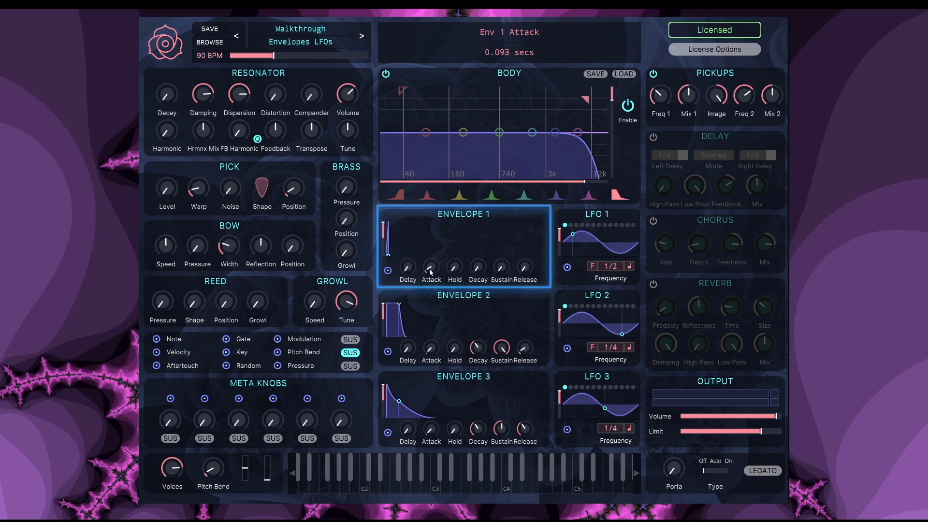
- Raise Envelope 1's Decay past about 0.192 secs and its Attack to about 0.343 secs, and add a short Hold
{"action": "left_click_drag", "start_coordinate": [478, 267], "coordinate": [478, 260]}
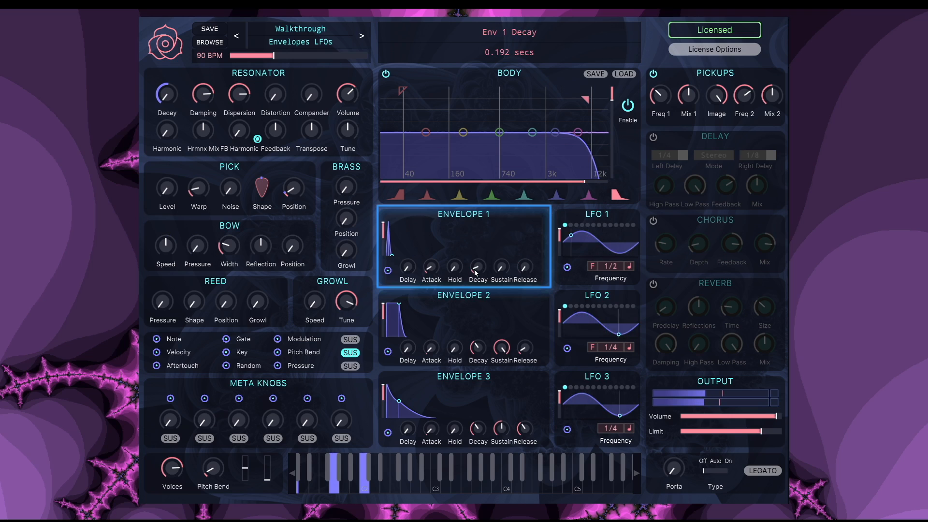
{"action": "left_click_drag", "start_coordinate": [477, 267], "coordinate": [436, 263]}
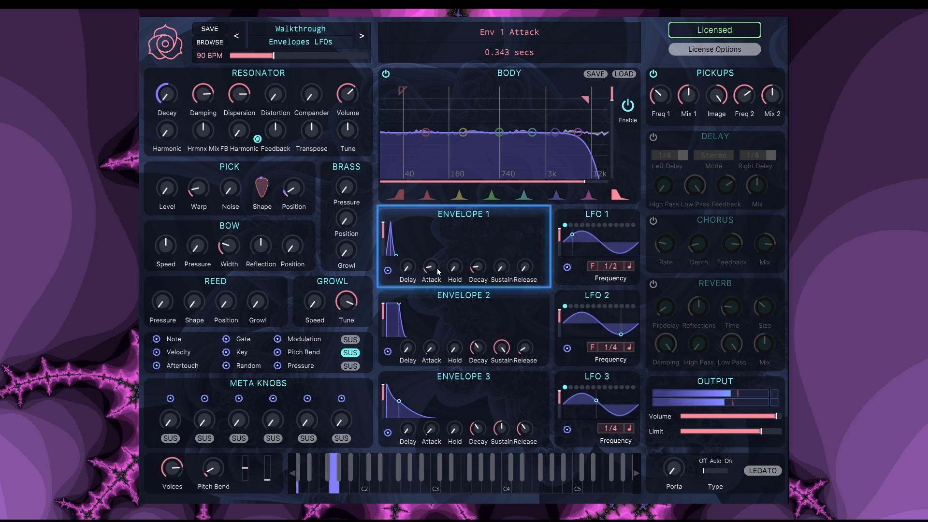
{"action": "mouse_move", "coordinate": [438, 272]}
{"action": "left_mouse_down"}
{"action": "mouse_move", "coordinate": [438, 283]}
{"action": "mouse_move", "coordinate": [477, 279]}
{"action": "mouse_move", "coordinate": [451, 265]}
{"action": "left_mouse_up"}
- Route Envelope 1 to the Bow Speed, lower Envelope 1's Amount to about 0.085, and route Velocity to that Amount
{"action": "left_click_drag", "start_coordinate": [388, 270], "coordinate": [166, 264]}
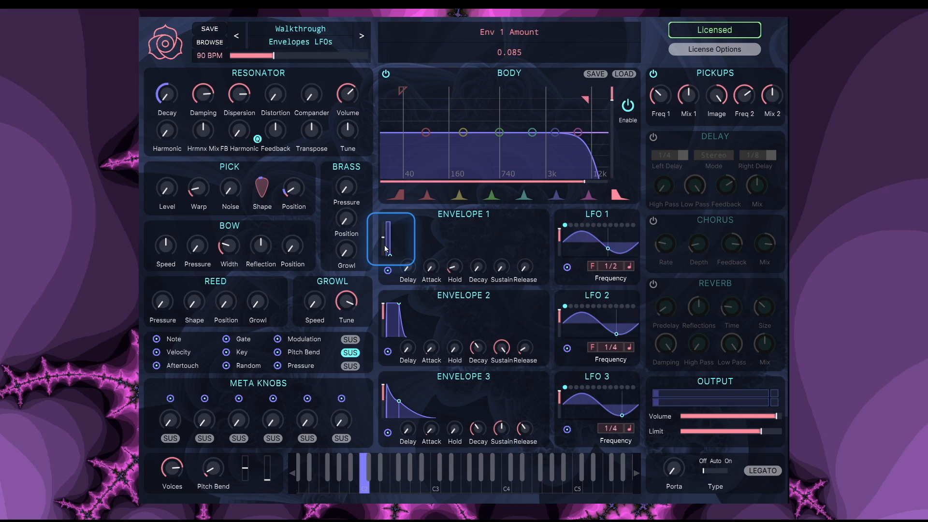
{"action": "mouse_move", "coordinate": [157, 354]}
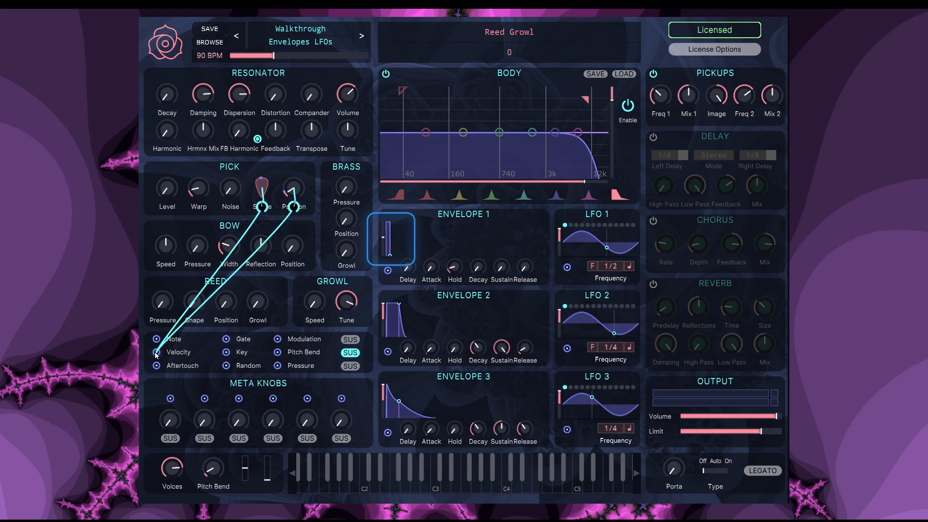
{"action": "left_click_drag", "start_coordinate": [157, 354], "coordinate": [384, 254]}
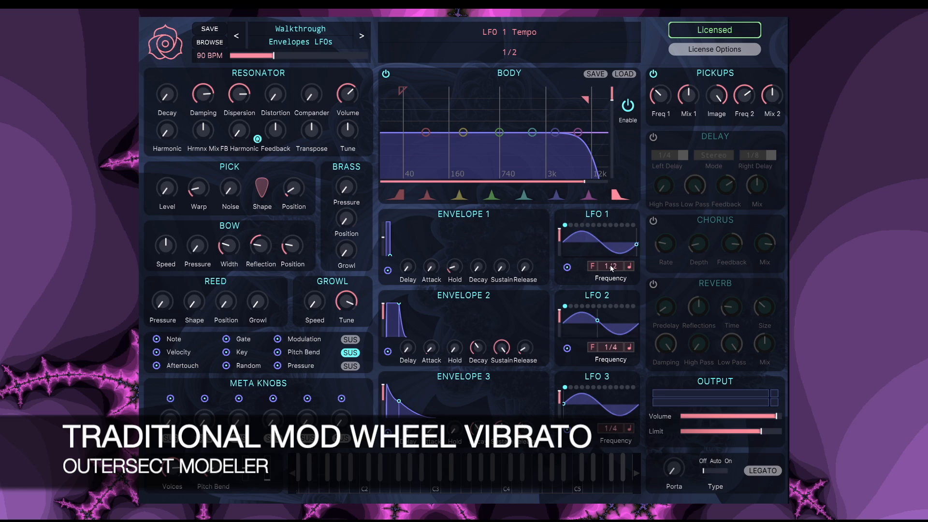
- Set LFO 1's tempo to 1/32d and route LFO 1 to modulate the Resonator's Tune
{"action": "left_click_drag", "start_coordinate": [610, 267], "coordinate": [610, 247]}
{"action": "left_click_drag", "start_coordinate": [610, 266], "coordinate": [610, 261]}
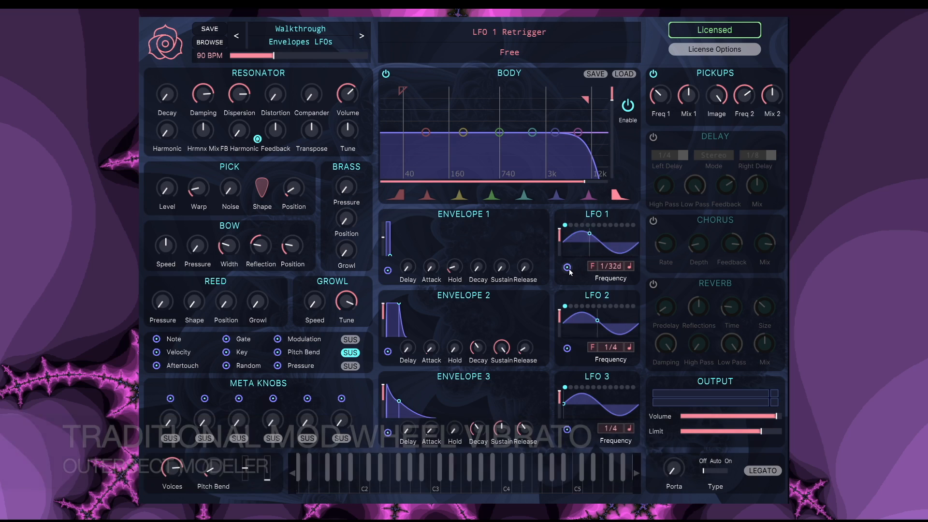
{"action": "left_click_drag", "start_coordinate": [568, 270], "coordinate": [350, 134]}
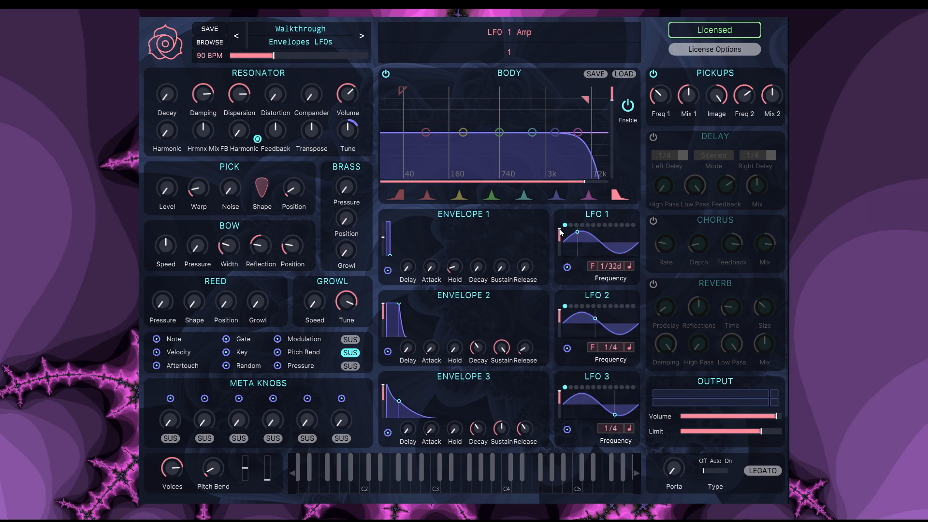
- Turn LFO 1's Amp down to about zero and route Modulation to it, adjusting the modulation amount
{"action": "left_click_drag", "start_coordinate": [560, 235], "coordinate": [562, 243]}
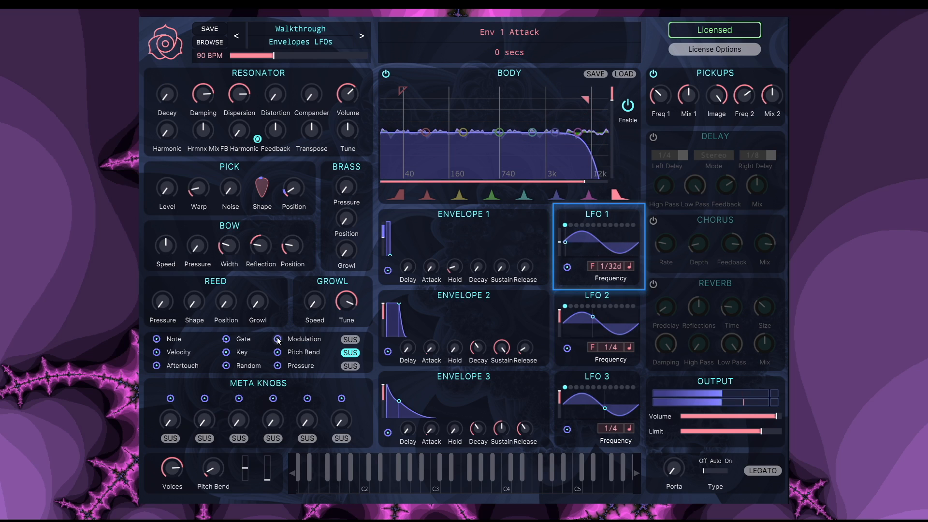
{"action": "left_click_drag", "start_coordinate": [278, 339], "coordinate": [559, 261]}
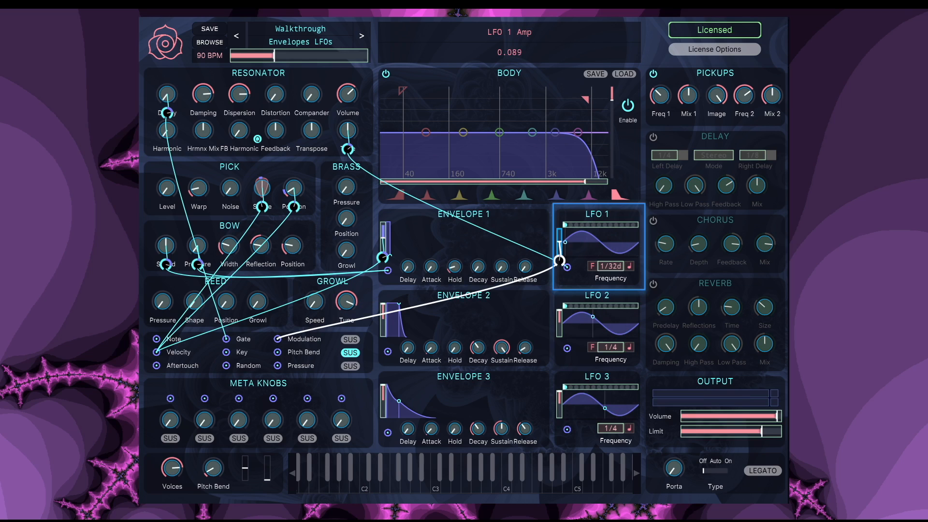
{"action": "left_click_drag", "start_coordinate": [559, 261], "coordinate": [559, 261]}
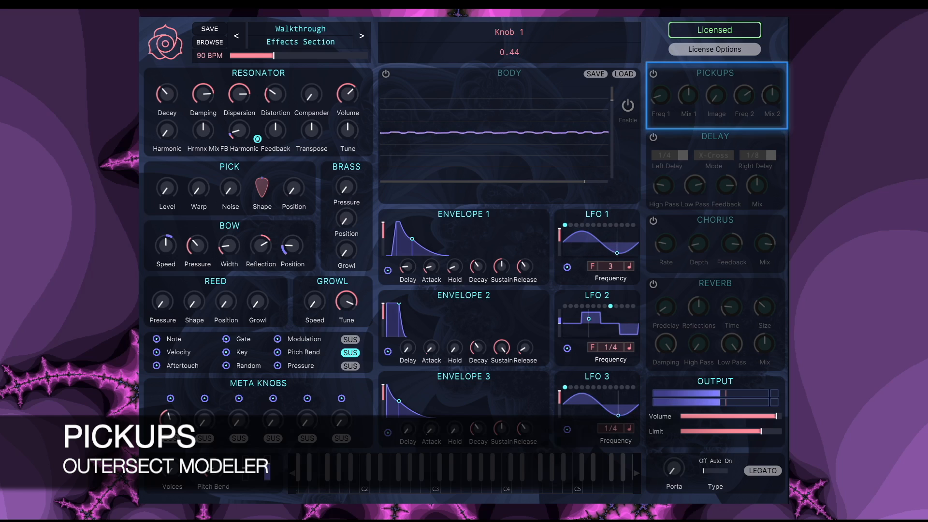
- Turn on the Pickups, raise Freq 1, lower Freq 2, and sweep Image up to its maximum and back to its minimum
{"action": "left_click", "coordinate": [654, 75]}
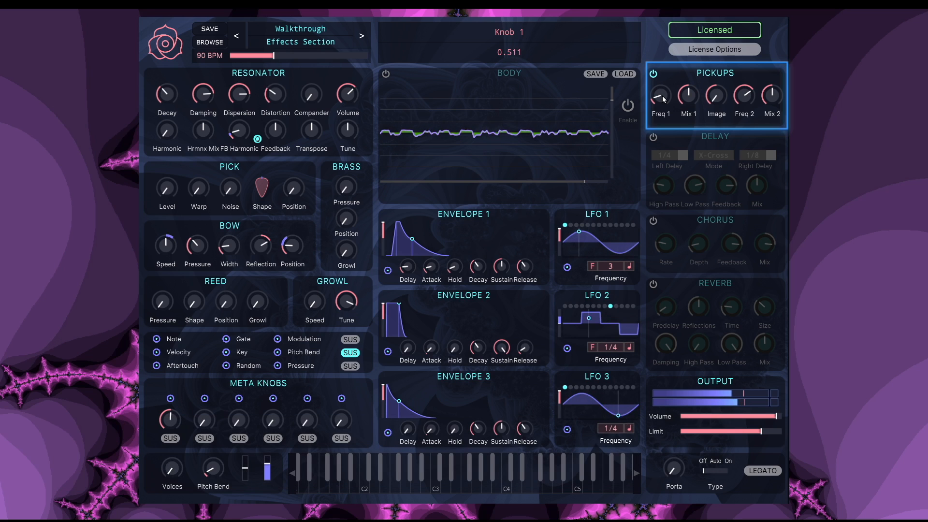
{"action": "left_click_drag", "start_coordinate": [662, 95], "coordinate": [744, 140]}
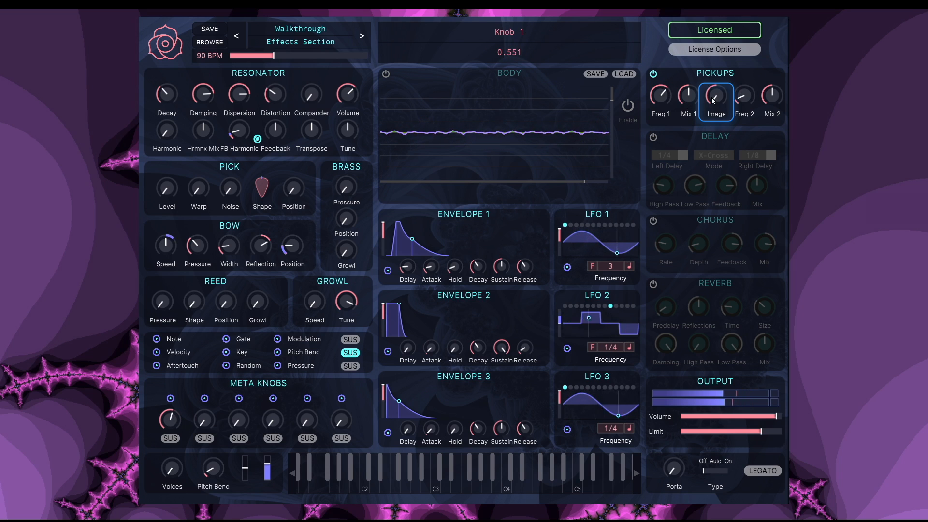
{"action": "left_click_drag", "start_coordinate": [717, 100], "coordinate": [716, 38]}
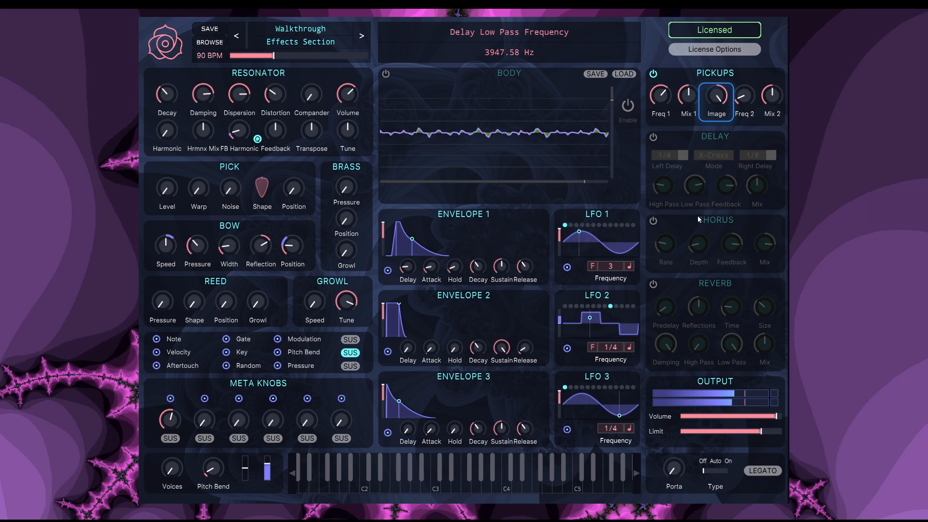
{"action": "left_click_drag", "start_coordinate": [717, 96], "coordinate": [717, 183]}
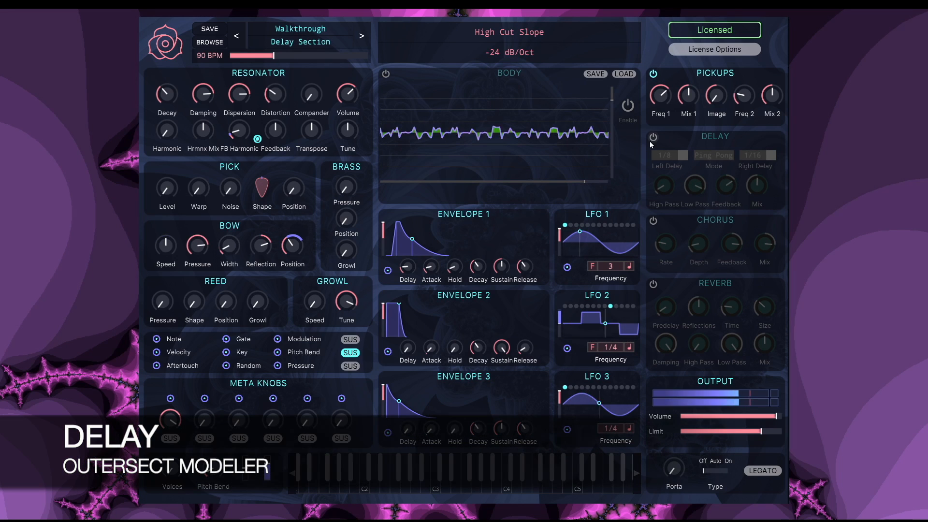
- Turn on the Delay, set its Low Pass to about 17999.9 Hz and Feedback to about 91.458 %, and raise its Mix
{"action": "left_click", "coordinate": [653, 138]}
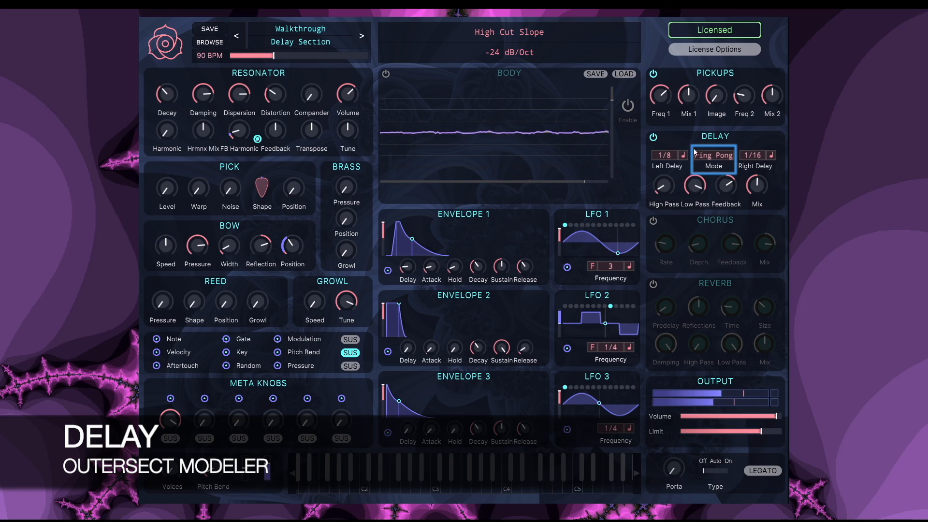
{"action": "left_click_drag", "start_coordinate": [726, 185], "coordinate": [689, 172]}
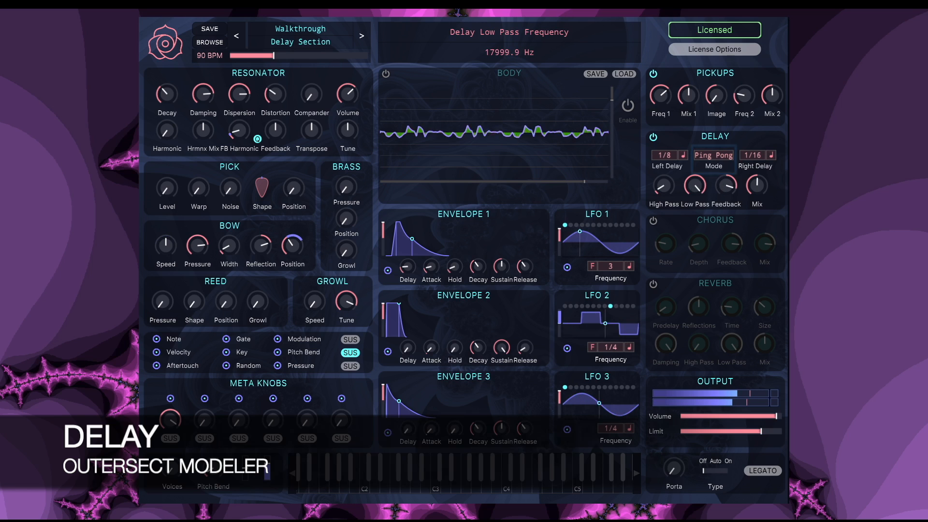
{"action": "left_click_drag", "start_coordinate": [756, 186], "coordinate": [756, 171]}
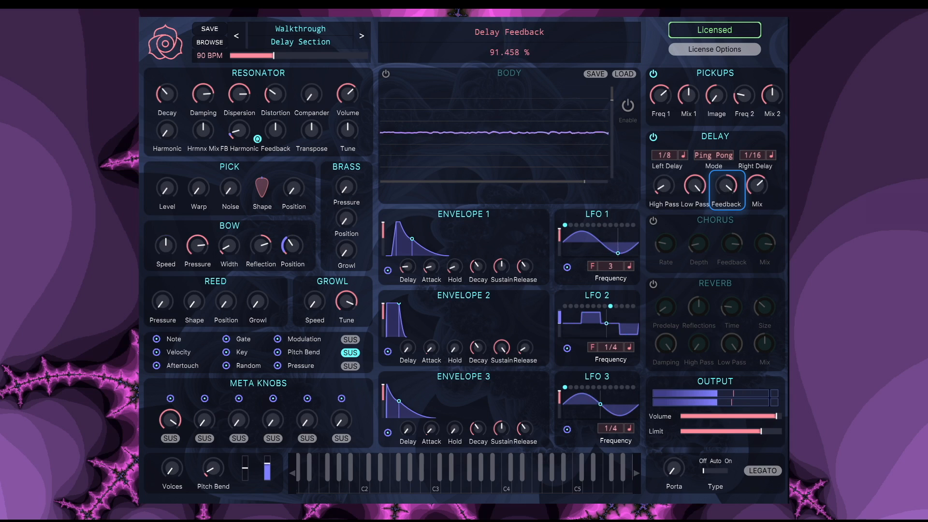
- Sweep the Delay's High Pass up and back down to its minimum, and raise its Mix to about 0.902
{"action": "left_click_drag", "start_coordinate": [663, 185], "coordinate": [662, 165]}
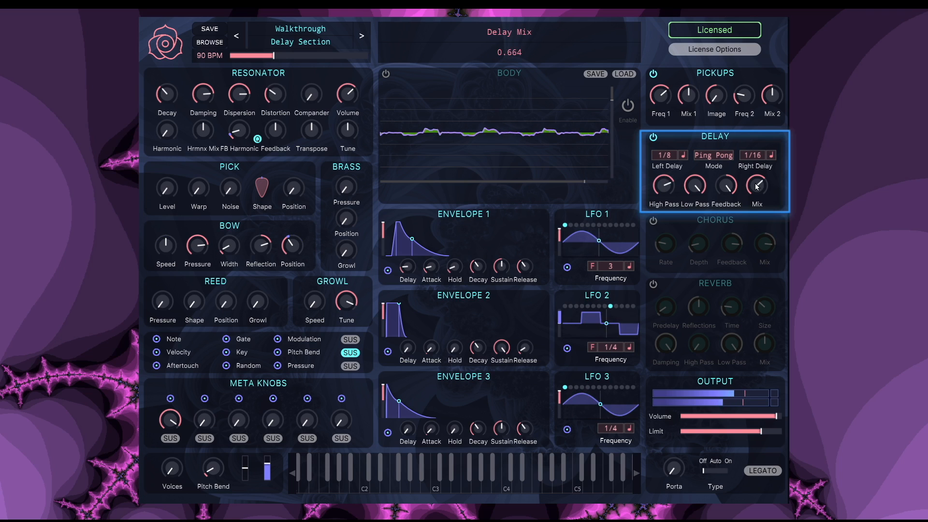
{"action": "left_click_drag", "start_coordinate": [663, 185], "coordinate": [663, 197]}
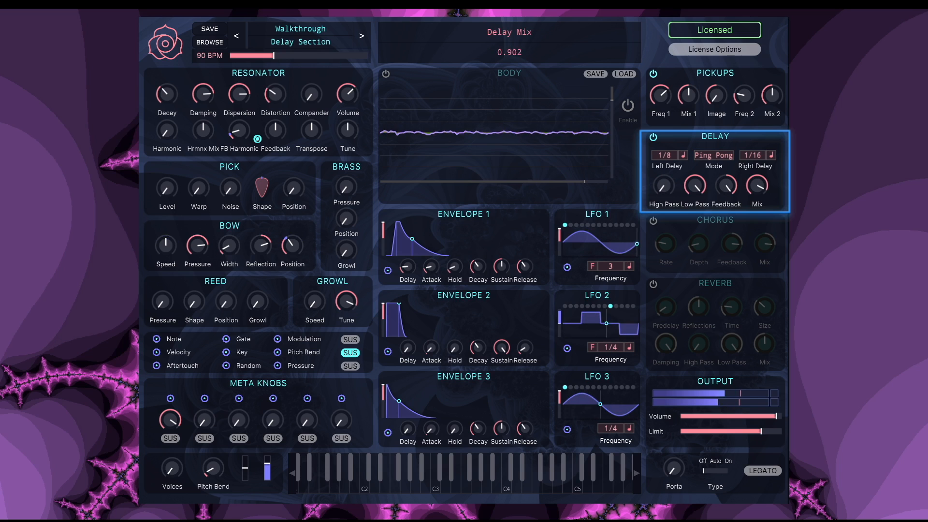
{"action": "left_click_drag", "start_coordinate": [685, 185], "coordinate": [685, 201]}
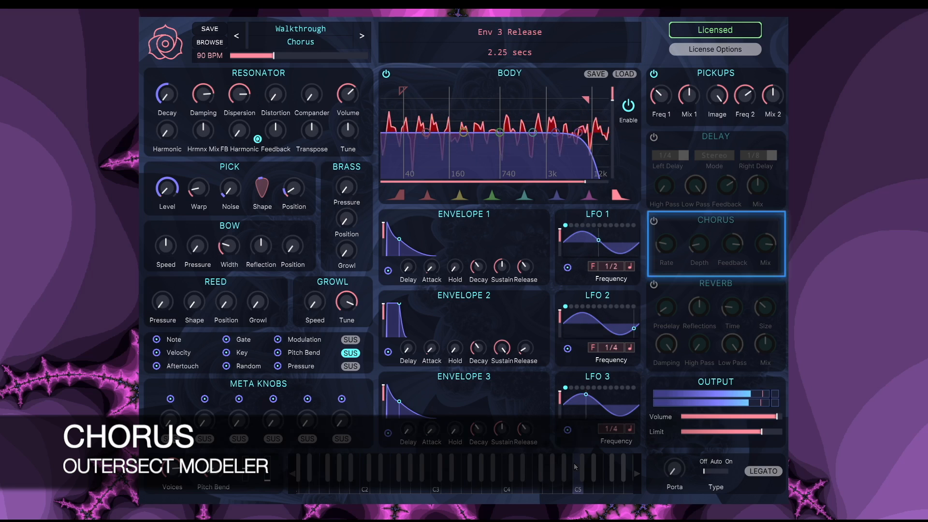
- Turn on the Chorus, lower its Feedback, and raise its Depth to 40 ms
{"action": "left_click", "coordinate": [654, 221]}
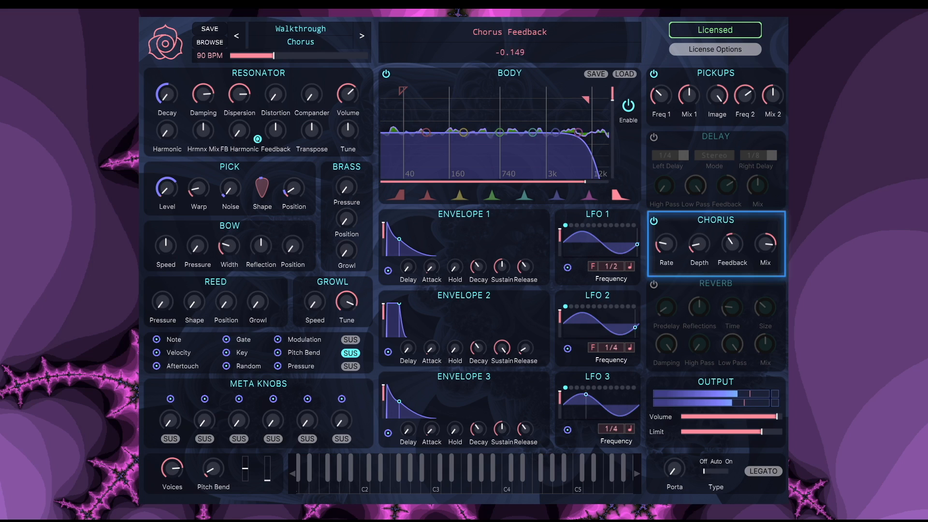
{"action": "left_click_drag", "start_coordinate": [732, 245], "coordinate": [732, 251]}
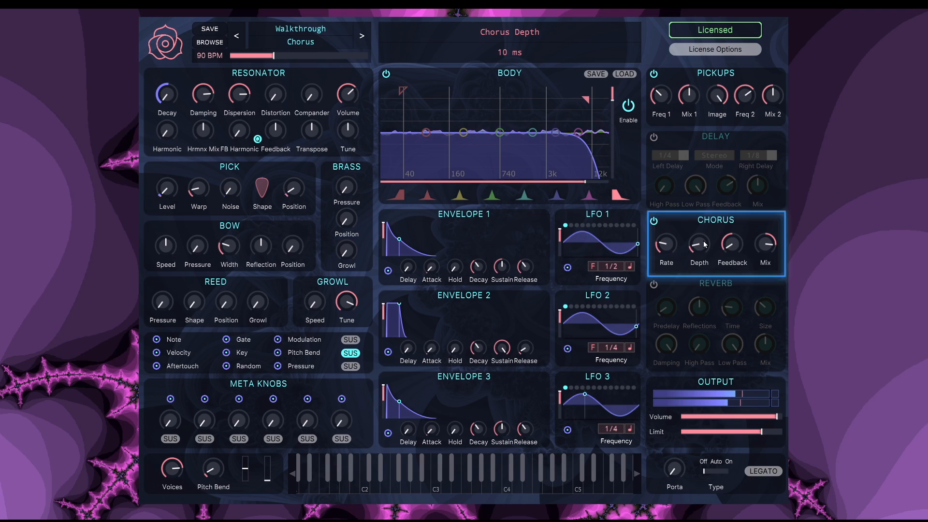
{"action": "left_click_drag", "start_coordinate": [697, 244], "coordinate": [698, 239]}
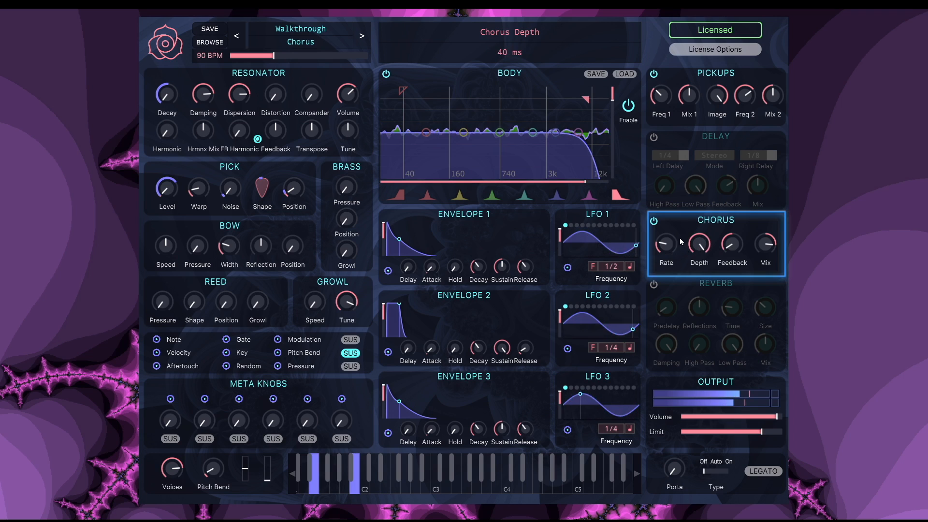
- Turn the Chorus Rate down to its minimum, reduce the Depth, and set the Rate to about 1.747 s
{"action": "left_click_drag", "start_coordinate": [666, 244], "coordinate": [666, 241]}
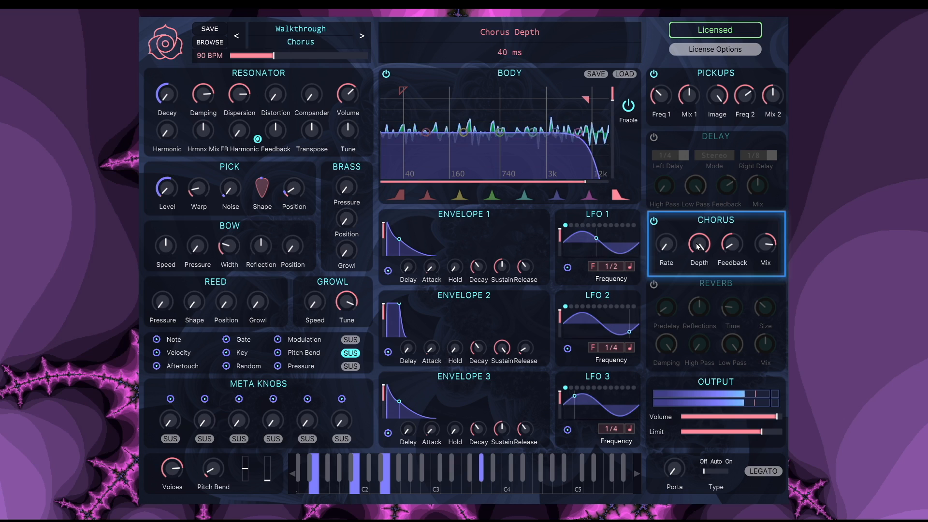
{"action": "left_click_drag", "start_coordinate": [702, 250], "coordinate": [663, 241]}
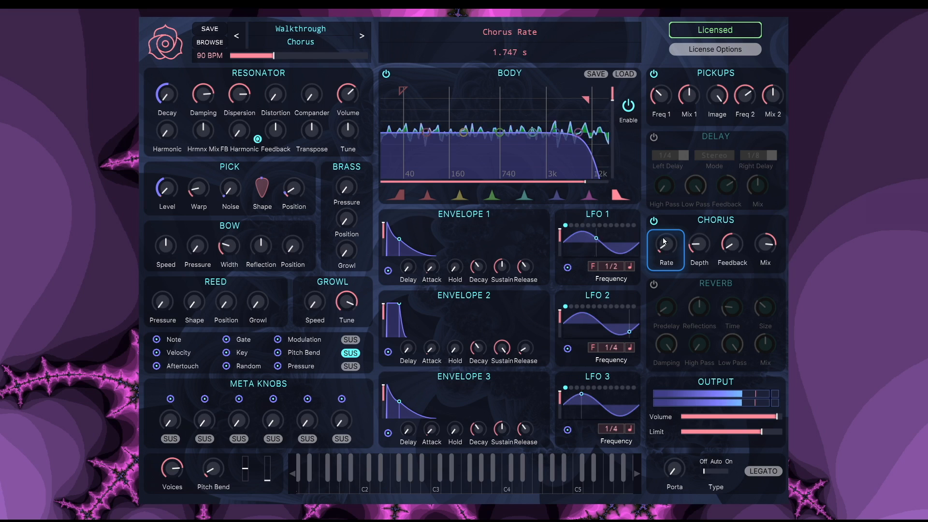
{"action": "left_click_drag", "start_coordinate": [696, 242], "coordinate": [661, 245]}
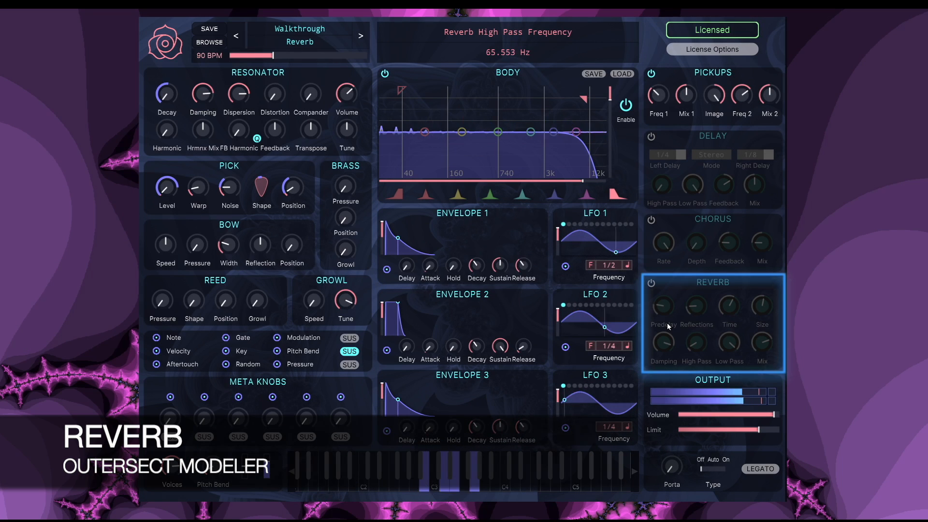
- Turn on the Reverb, lower its Time to 1 s, and sweep its Predelay up to maximum and back down
{"action": "left_click", "coordinate": [651, 283]}
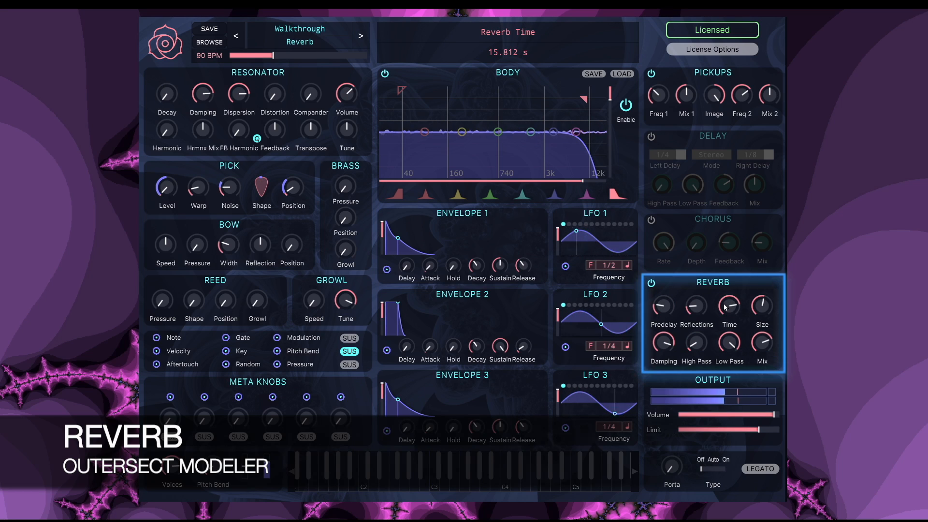
{"action": "mouse_move", "coordinate": [665, 309]}
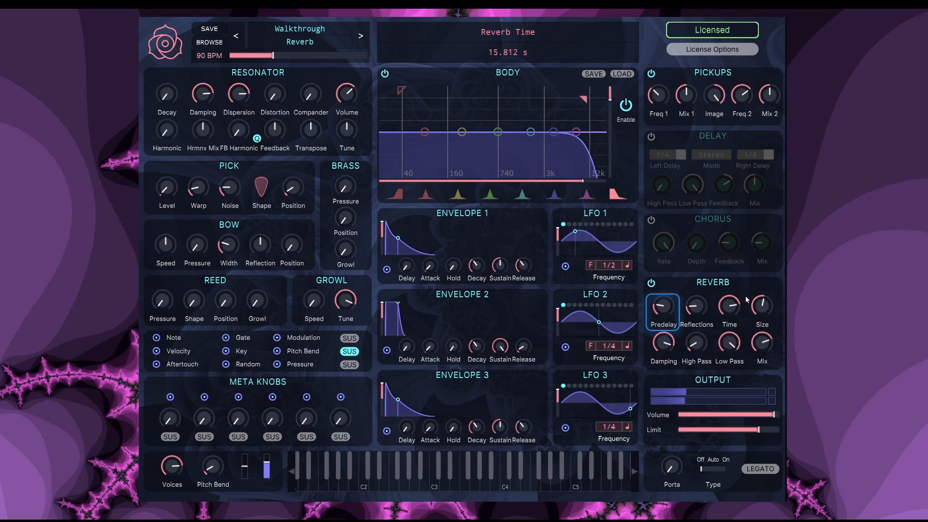
{"action": "left_click_drag", "start_coordinate": [657, 313], "coordinate": [664, 293]}
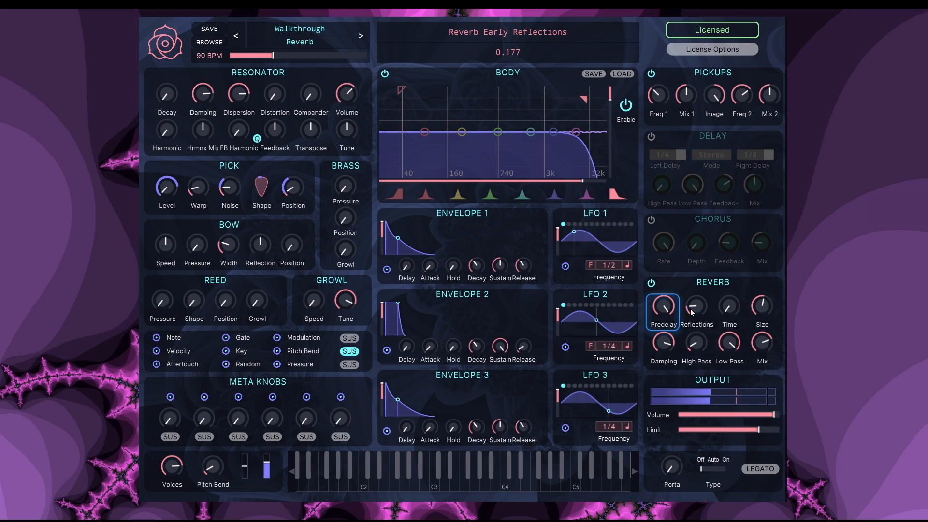
{"action": "left_click_drag", "start_coordinate": [674, 310], "coordinate": [674, 338]}
- Raise the Reverb's Reflections, set its Predelay to about 53.521 ms, and turn Reflections down to the minimum
{"action": "left_click_drag", "start_coordinate": [697, 306], "coordinate": [696, 295]}
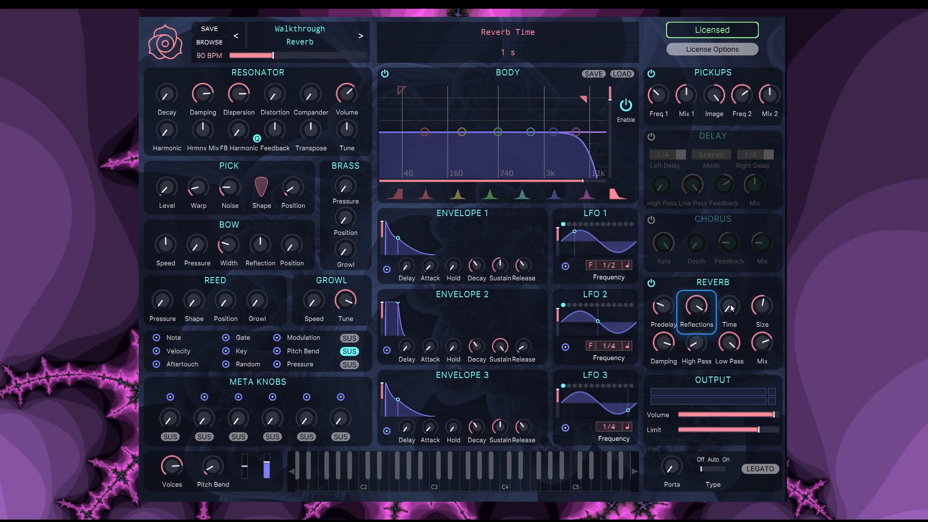
{"action": "left_click_drag", "start_coordinate": [662, 313], "coordinate": [661, 290]}
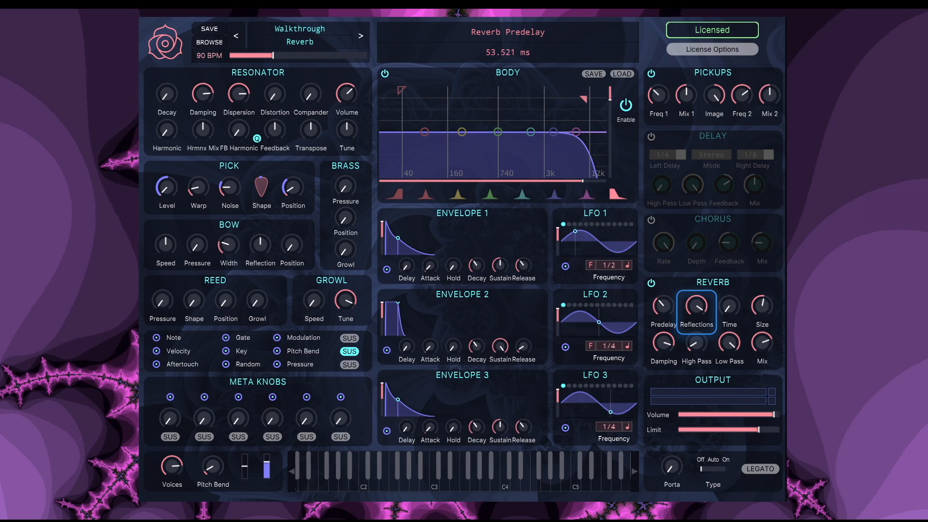
{"action": "left_click_drag", "start_coordinate": [696, 305], "coordinate": [696, 322]}
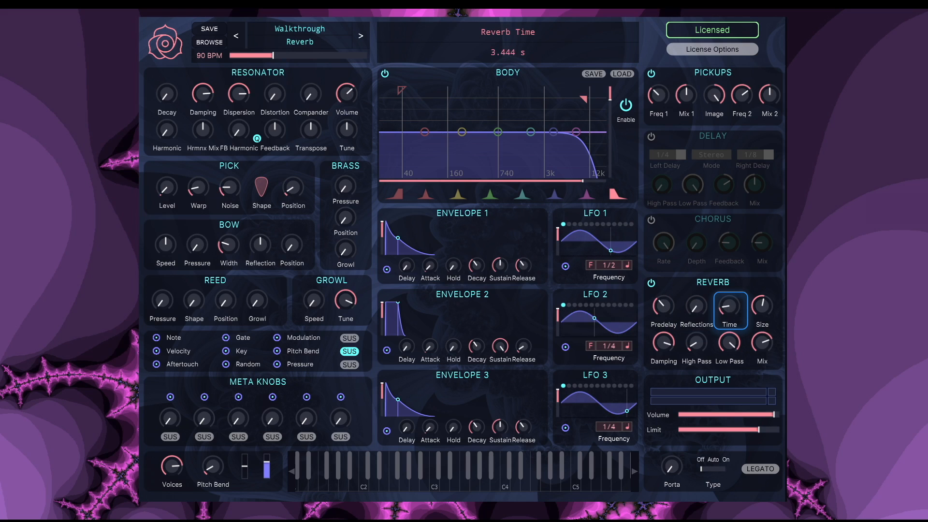
- Sweep the Reverb's Time up to 20 s and back to about 9.466 s, and its Size up to 200 % and down to 50 %
{"action": "left_click_drag", "start_coordinate": [727, 309], "coordinate": [726, 285]}
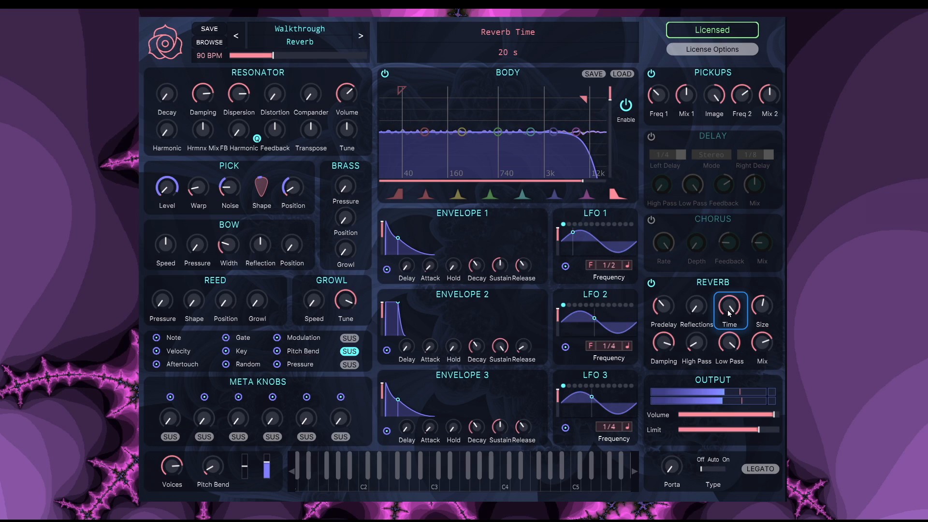
{"action": "left_click_drag", "start_coordinate": [727, 310], "coordinate": [726, 338]}
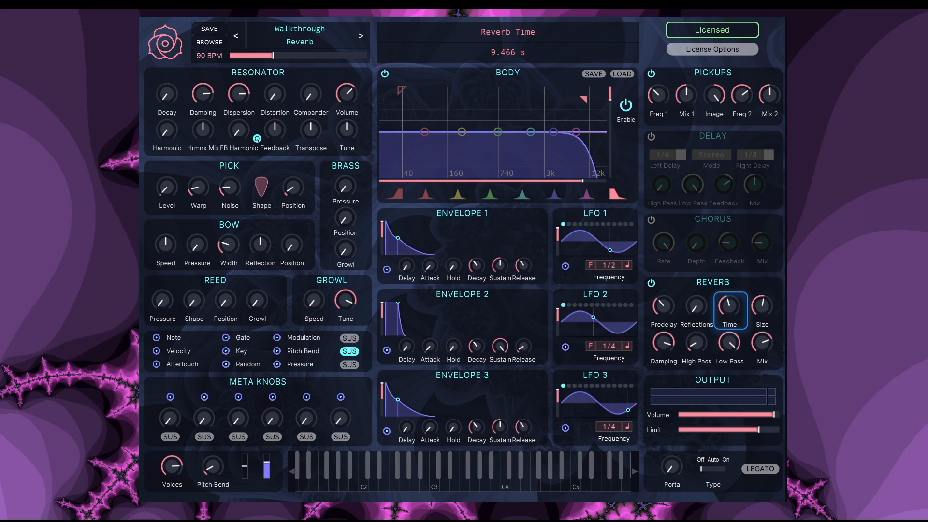
{"action": "left_click_drag", "start_coordinate": [761, 305], "coordinate": [726, 302]}
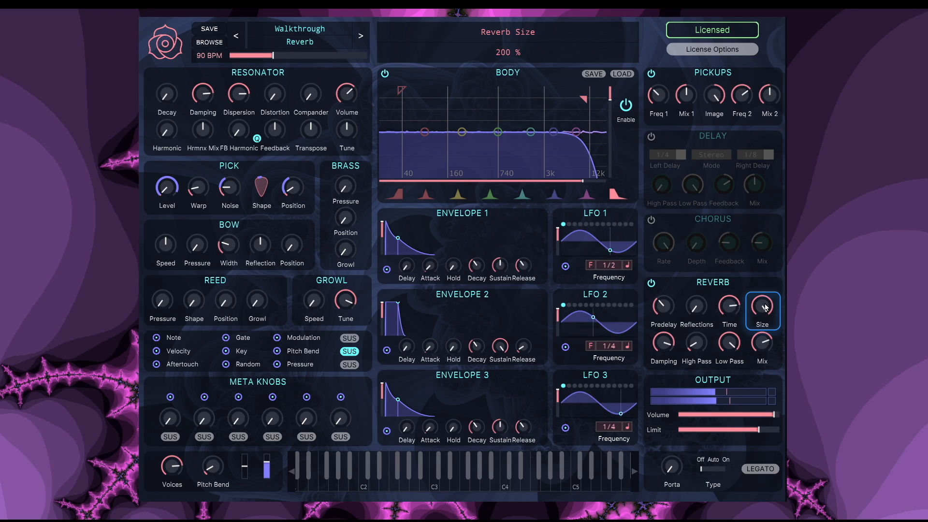
{"action": "left_click_drag", "start_coordinate": [762, 308], "coordinate": [762, 337]}
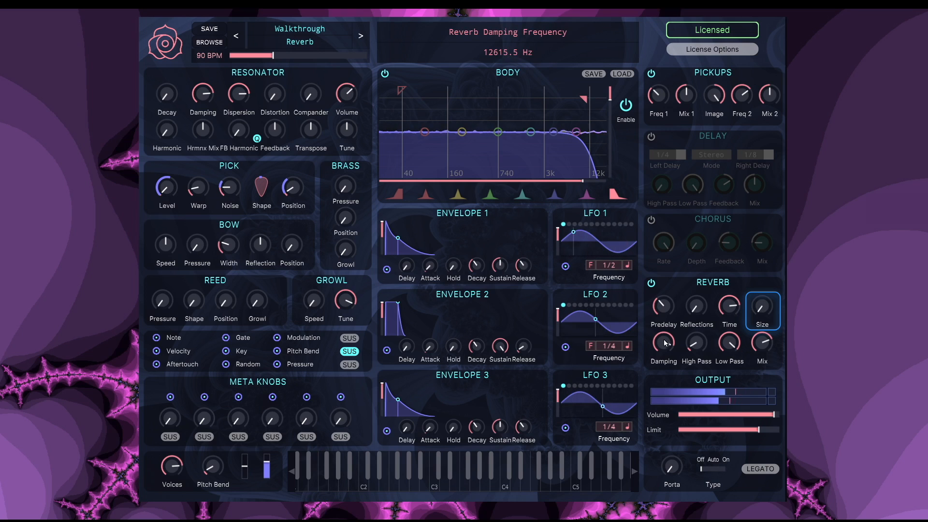
- Sweep the Reverb's Damping down, up to its maximum, and back to a slightly lower setting
{"action": "left_click_drag", "start_coordinate": [668, 346], "coordinate": [668, 379]}
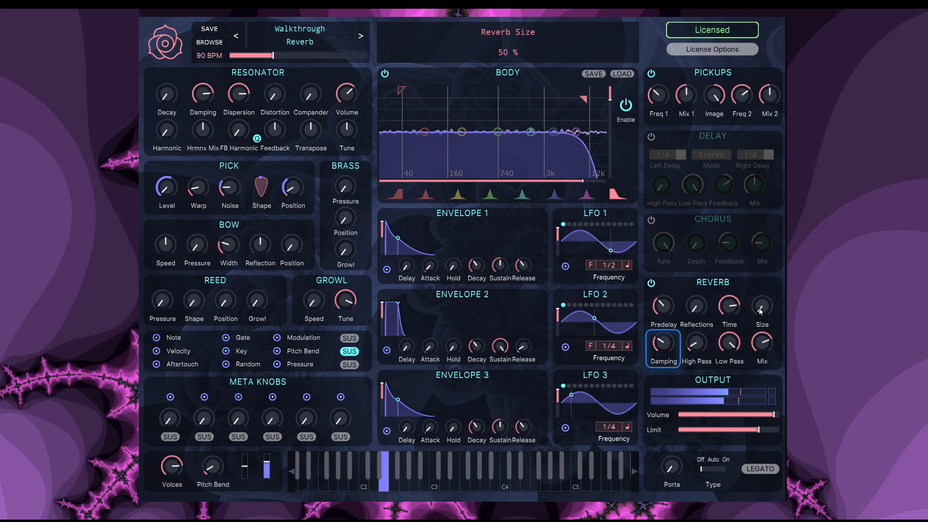
{"action": "double_click", "coordinate": [675, 354]}
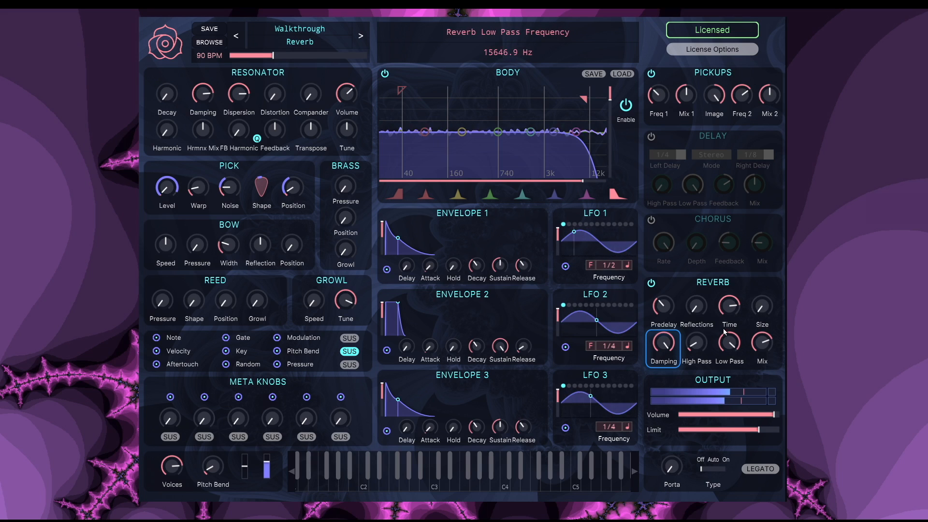
{"action": "left_click_drag", "start_coordinate": [667, 344], "coordinate": [667, 359]}
- Set the Reverb's Size to about 148.316 % and Time to 20 s, and adjust its High Pass and Low Pass
{"action": "left_click_drag", "start_coordinate": [763, 309], "coordinate": [763, 280]}
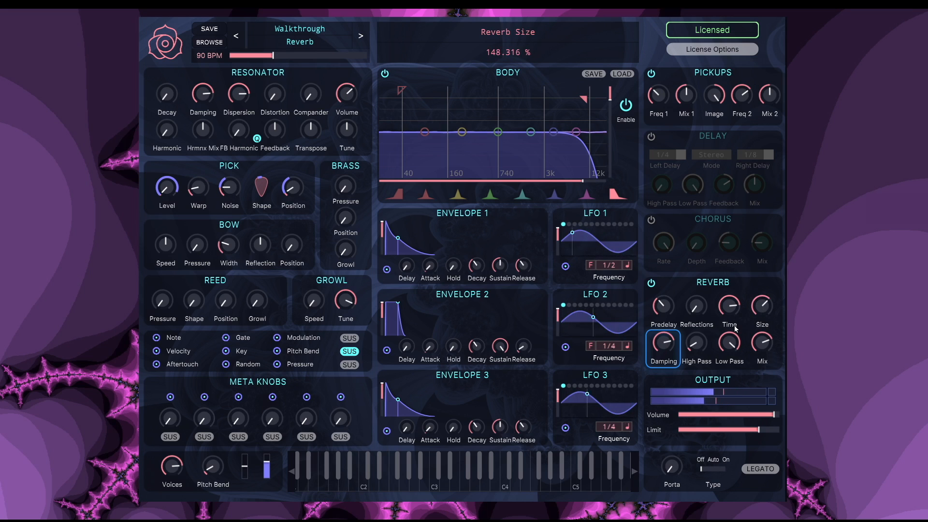
{"action": "double_click", "coordinate": [738, 302]}
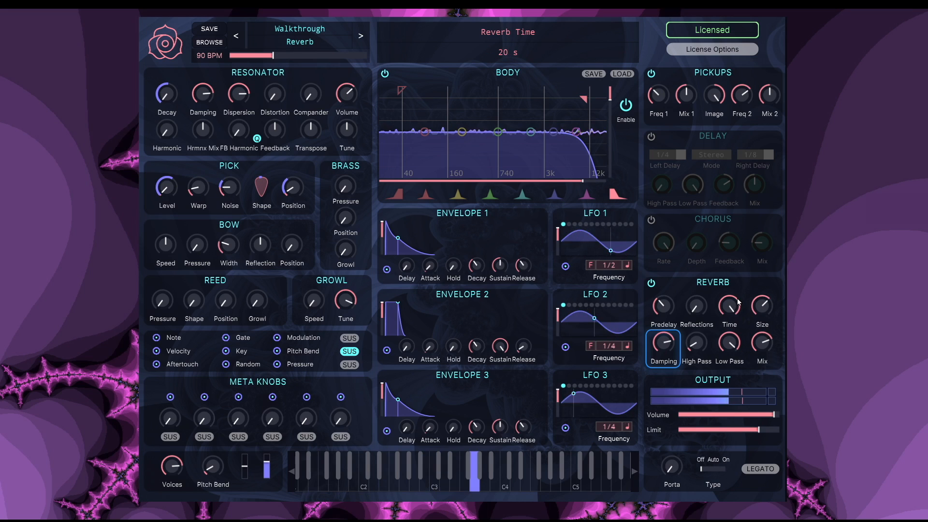
{"action": "left_click_drag", "start_coordinate": [695, 344], "coordinate": [728, 342]}
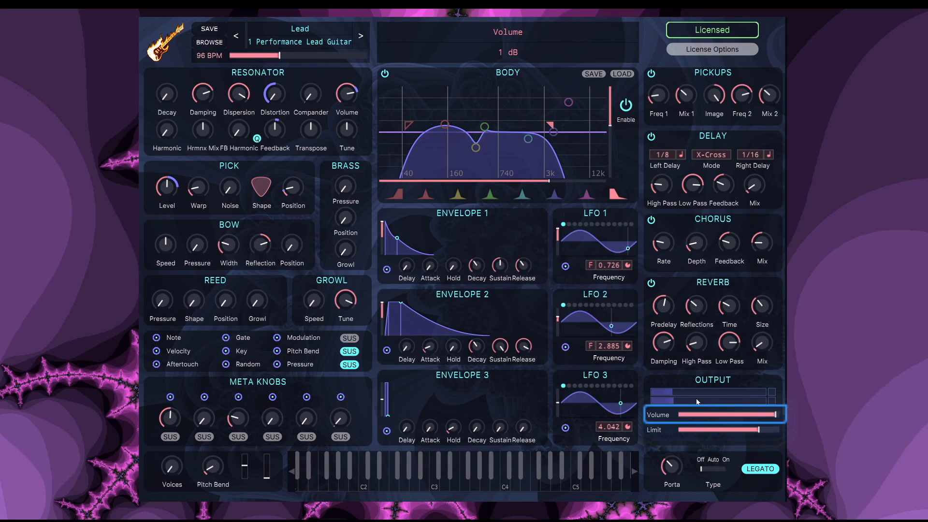
- Lower the output Volume to about -38.5 dB on the 1 Performance Lead Guitar preset
{"action": "left_click_drag", "start_coordinate": [773, 419], "coordinate": [714, 424]}
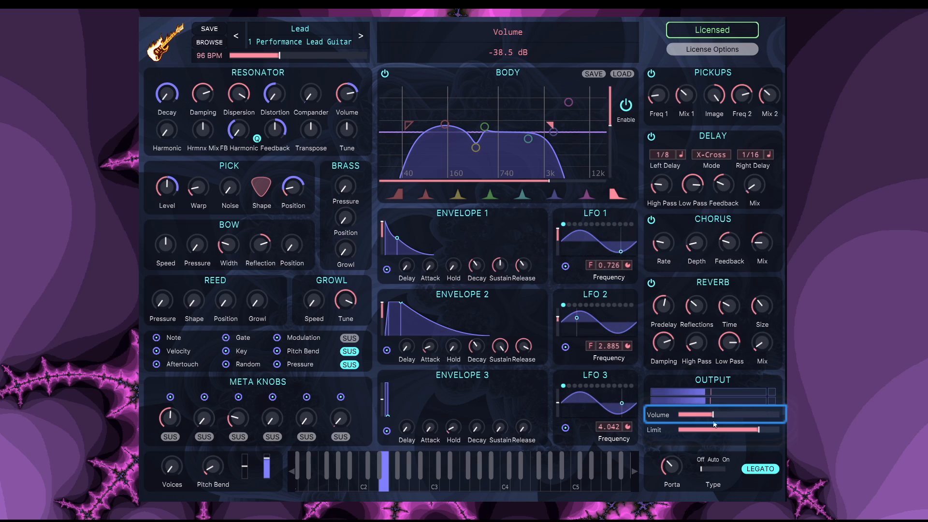
- Raise the output Volume to its maximum, and sweep the Limiter Threshold down to -24 dB and back up to 0 dB
{"action": "left_click_drag", "start_coordinate": [720, 422], "coordinate": [784, 418]}
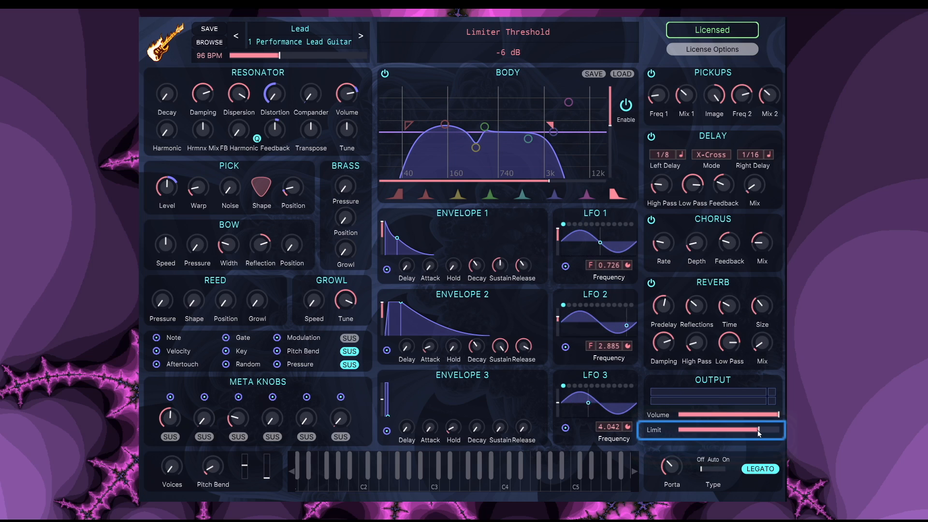
{"action": "left_click_drag", "start_coordinate": [749, 433], "coordinate": [707, 440]}
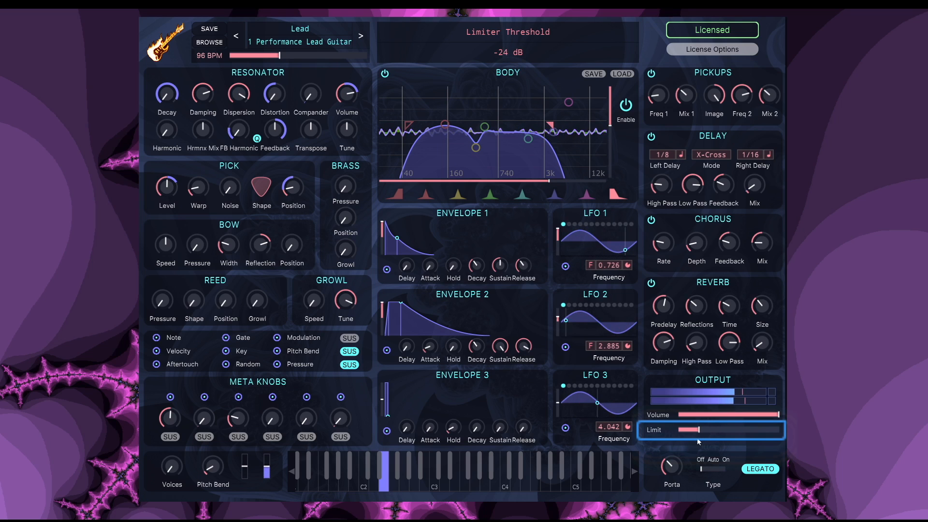
{"action": "left_click_drag", "start_coordinate": [697, 438], "coordinate": [779, 441]}
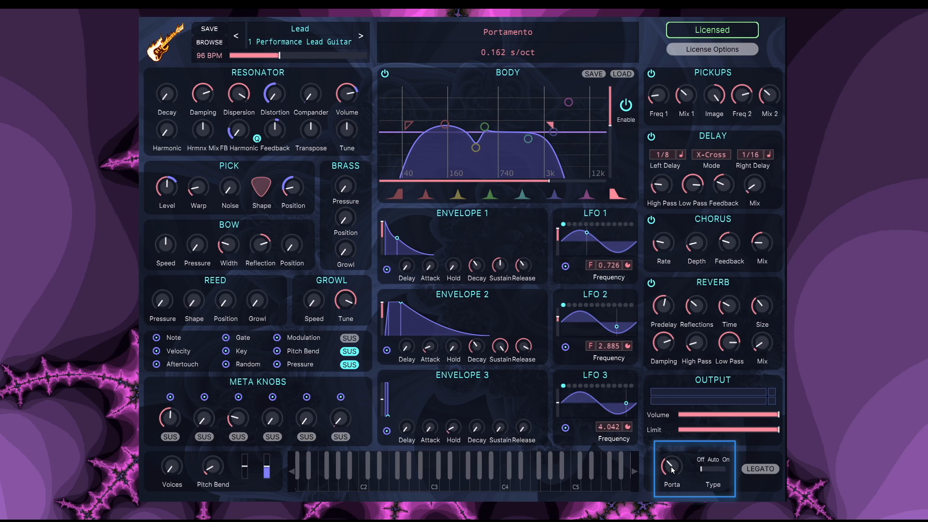
- Increase the Portamento time and switch the Portamento Type to Auto, then to On
{"action": "left_click_drag", "start_coordinate": [671, 468], "coordinate": [671, 449]}
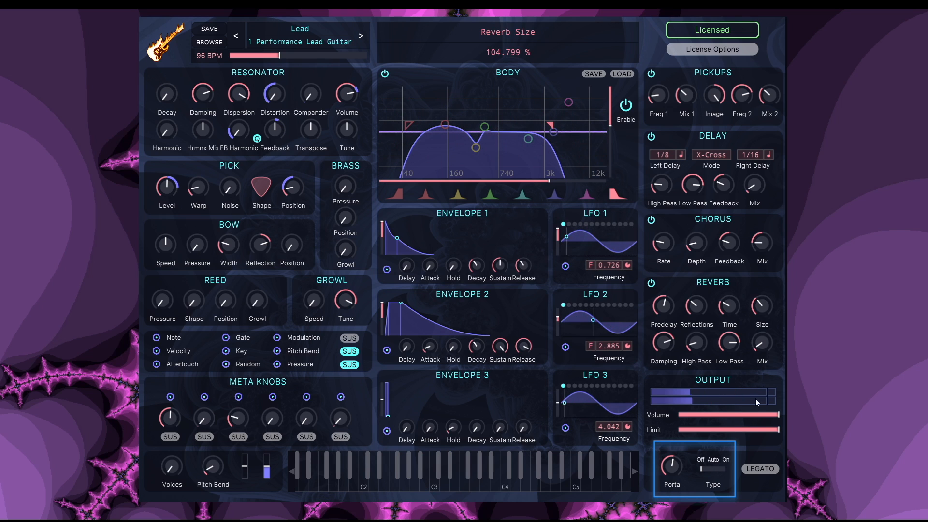
{"action": "left_click", "coordinate": [712, 467]}
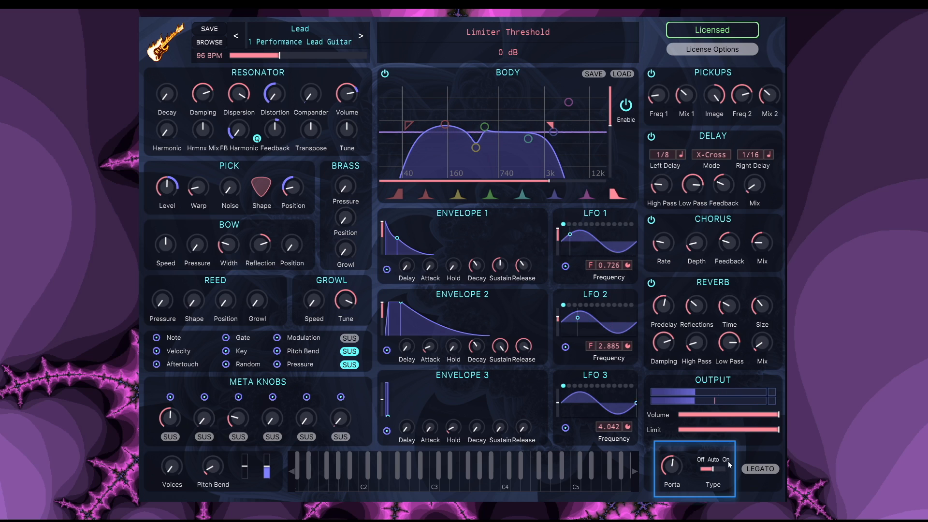
{"action": "left_click_drag", "start_coordinate": [713, 471], "coordinate": [732, 470]}
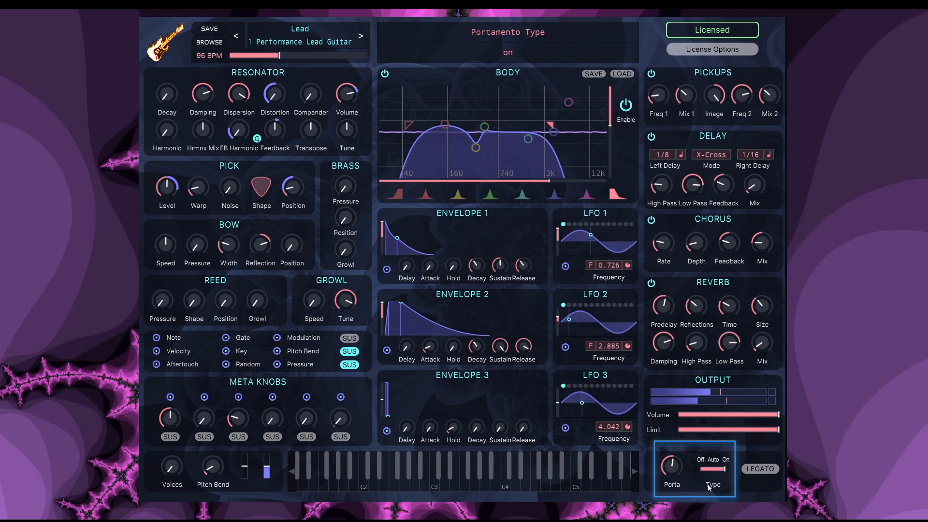
- Return the Portamento Type to Auto with a shorter Portamento time, and try the Legato switch
{"action": "left_click", "coordinate": [713, 469]}
{"action": "left_click_drag", "start_coordinate": [672, 466], "coordinate": [672, 499]}
{"action": "left_click", "coordinate": [757, 468]}
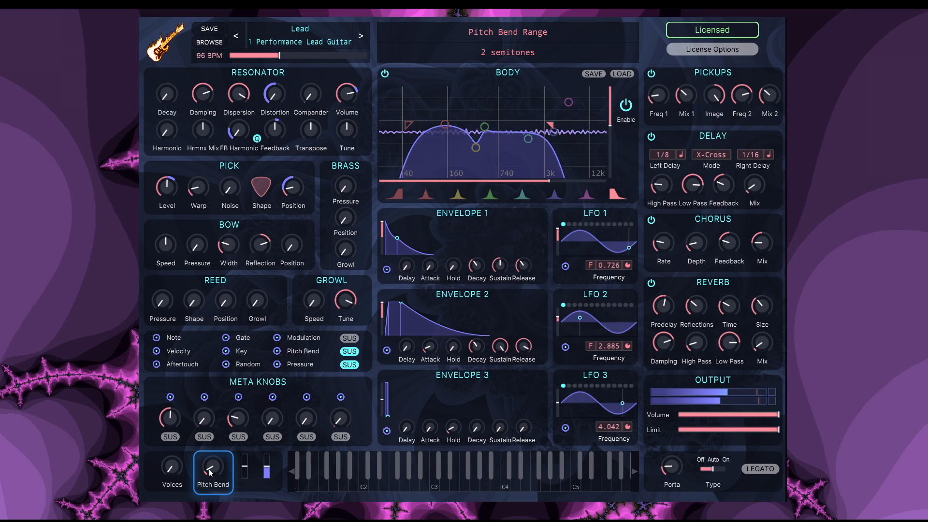
- Sweep the Pitch Bend Range up through 16 to 22 semitones and back to 2, and set the Polyphony to 2 voices
{"action": "left_click_drag", "start_coordinate": [213, 466], "coordinate": [213, 398]}
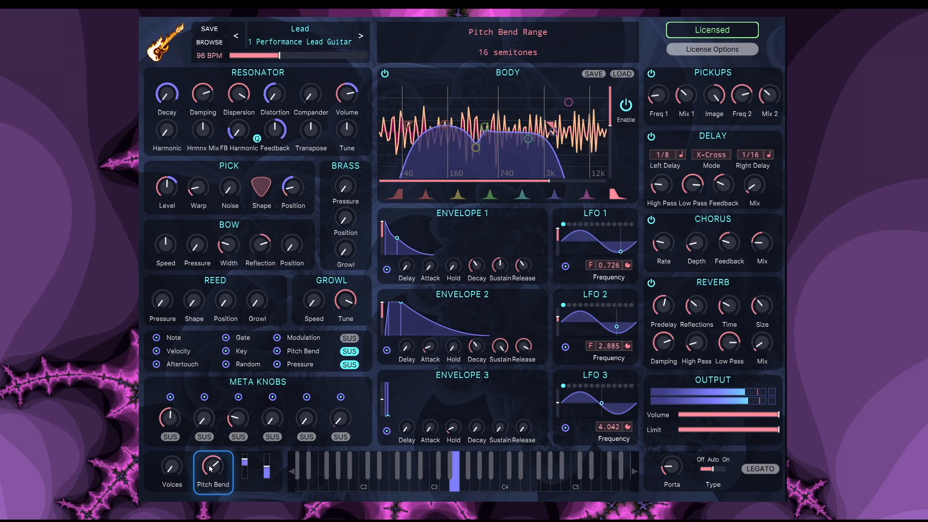
{"action": "left_click_drag", "start_coordinate": [210, 468], "coordinate": [223, 443]}
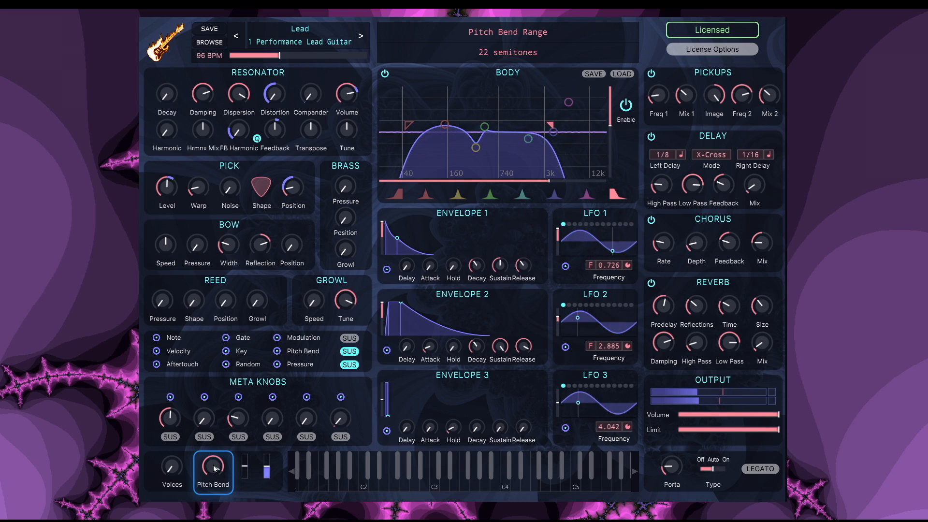
{"action": "mouse_move", "coordinate": [209, 467]}
{"action": "left_mouse_down"}
{"action": "mouse_move", "coordinate": [208, 483]}
{"action": "mouse_move", "coordinate": [215, 471]}
{"action": "left_mouse_up"}
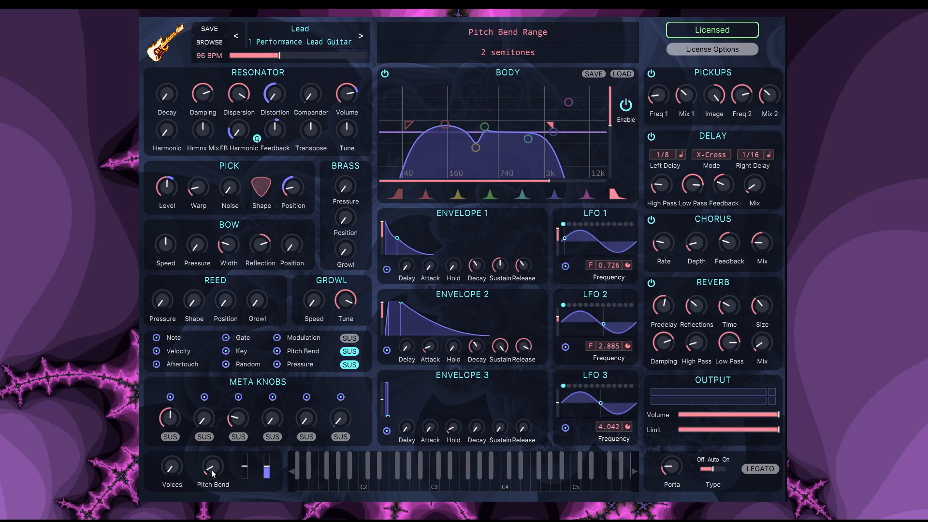
{"action": "left_click_drag", "start_coordinate": [170, 469], "coordinate": [170, 463]}
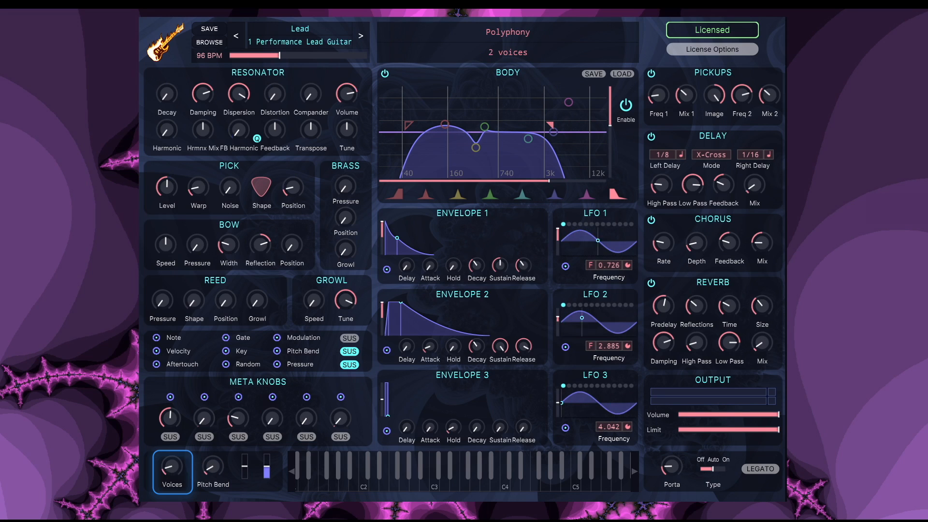